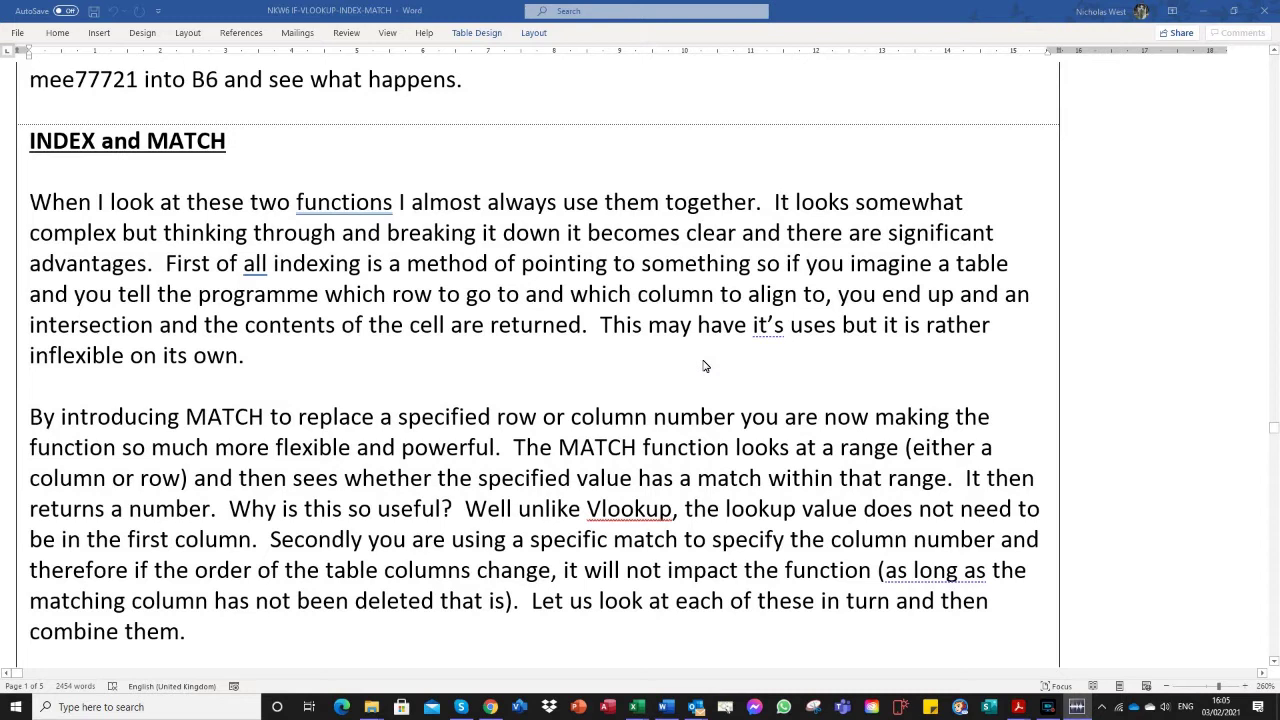
# Read through the INDEX and MATCH section, from the introduction to the bullets explaining the combined formula.
pyautogui.scroll(-1, 266, 535)
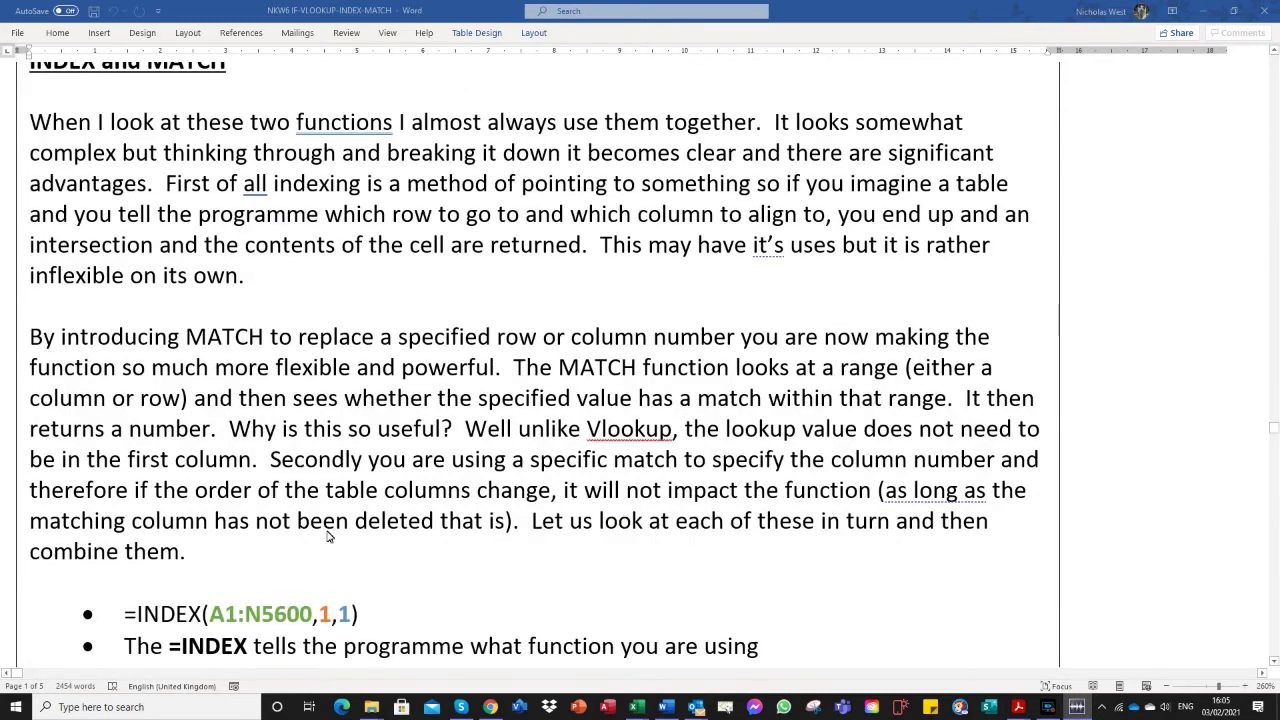
pyautogui.scroll(-2, 376, 531)
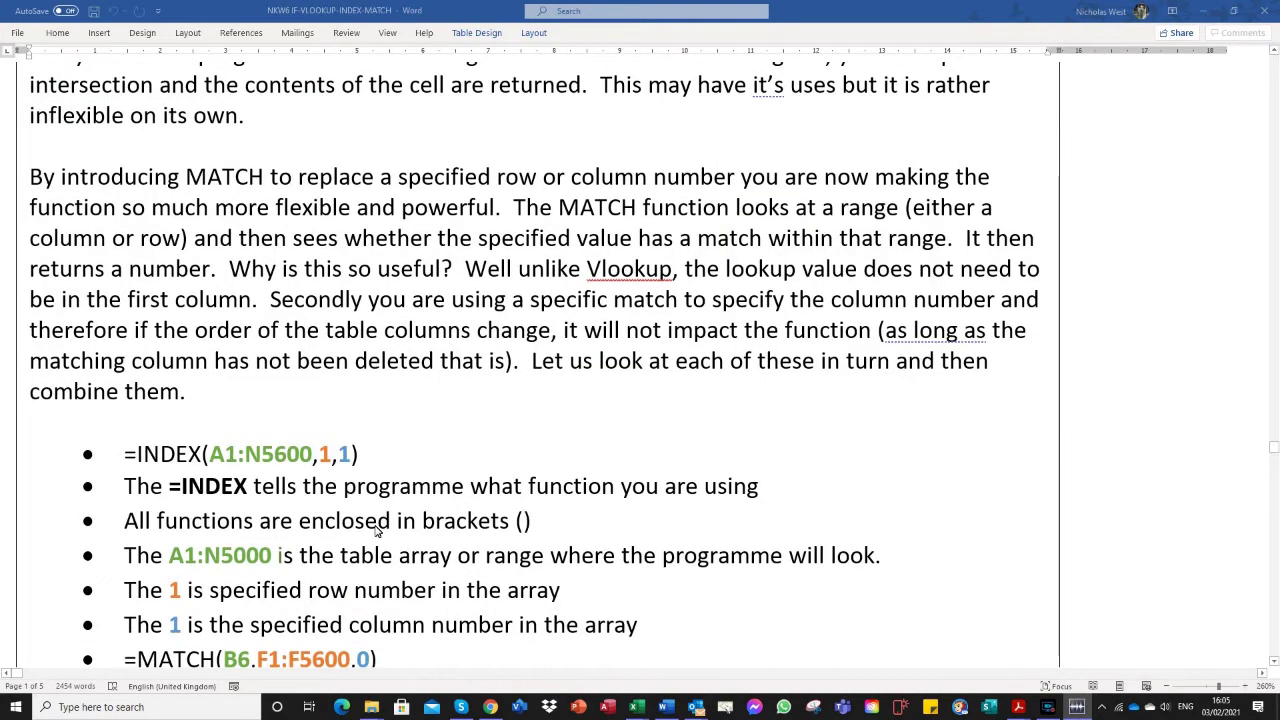
pyautogui.scroll(-2, 376, 530)
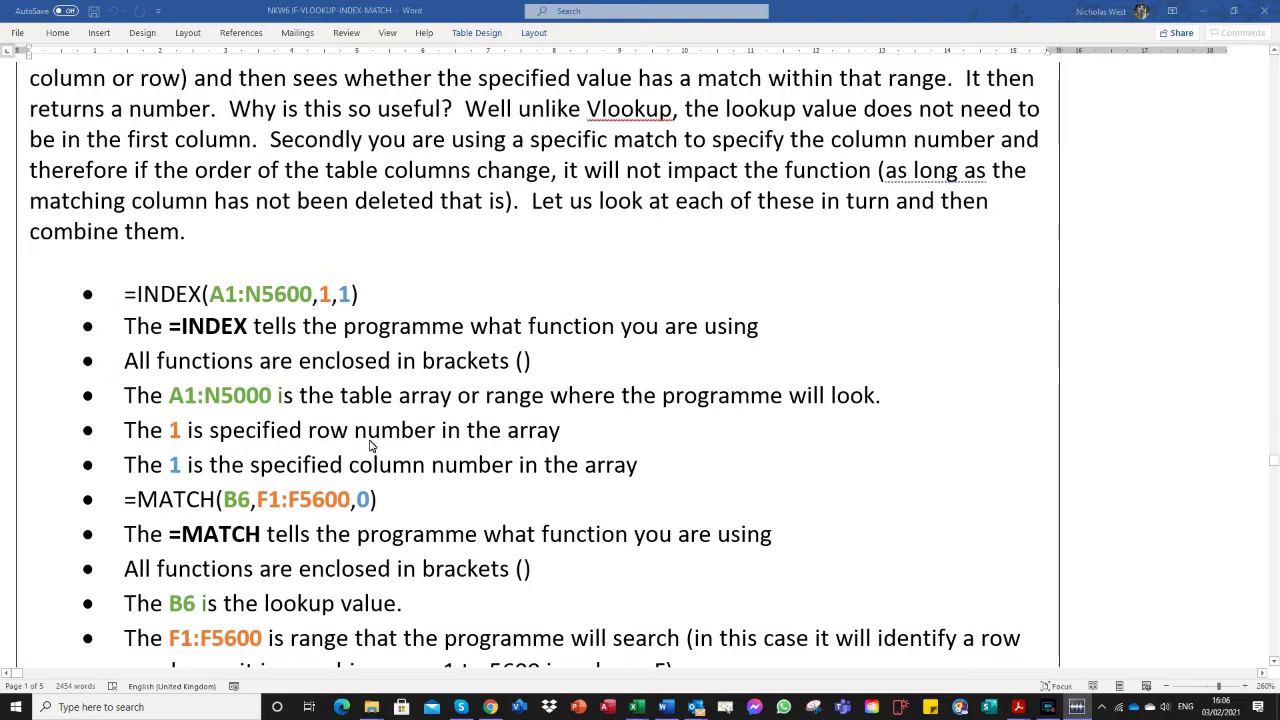
pyautogui.scroll(-3, 447, 585)
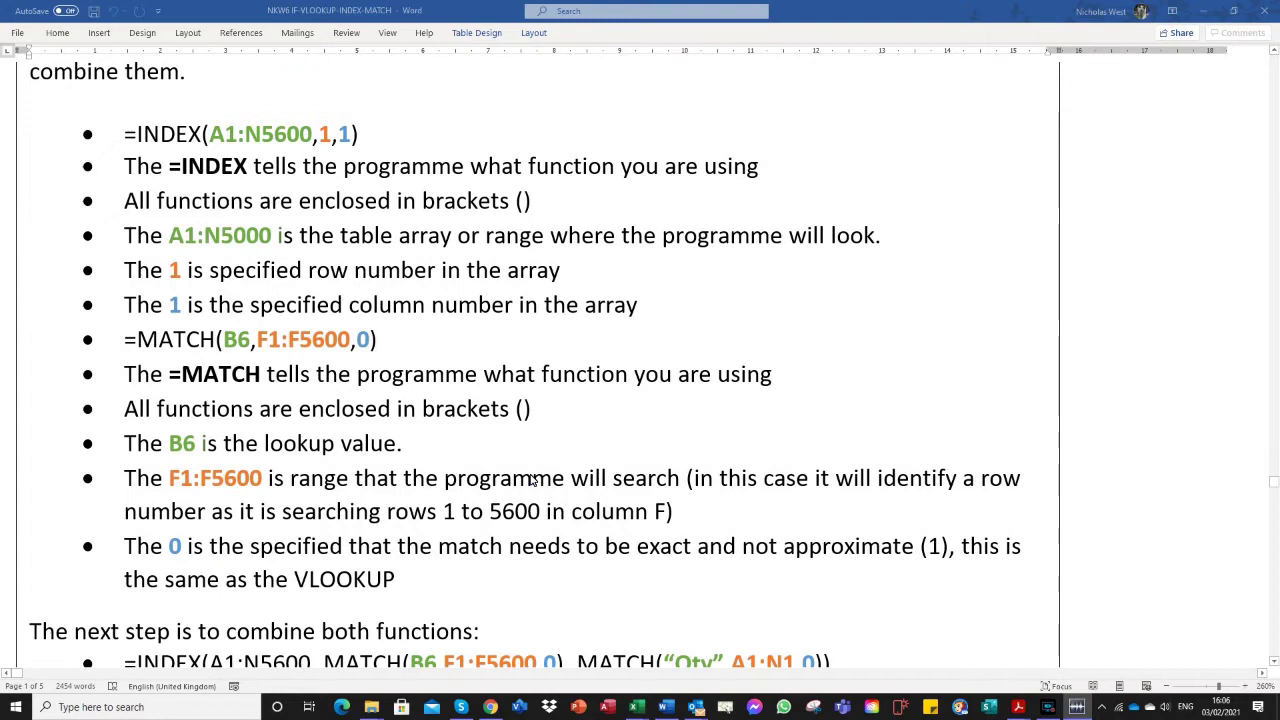
pyautogui.scroll(-3, 533, 481)
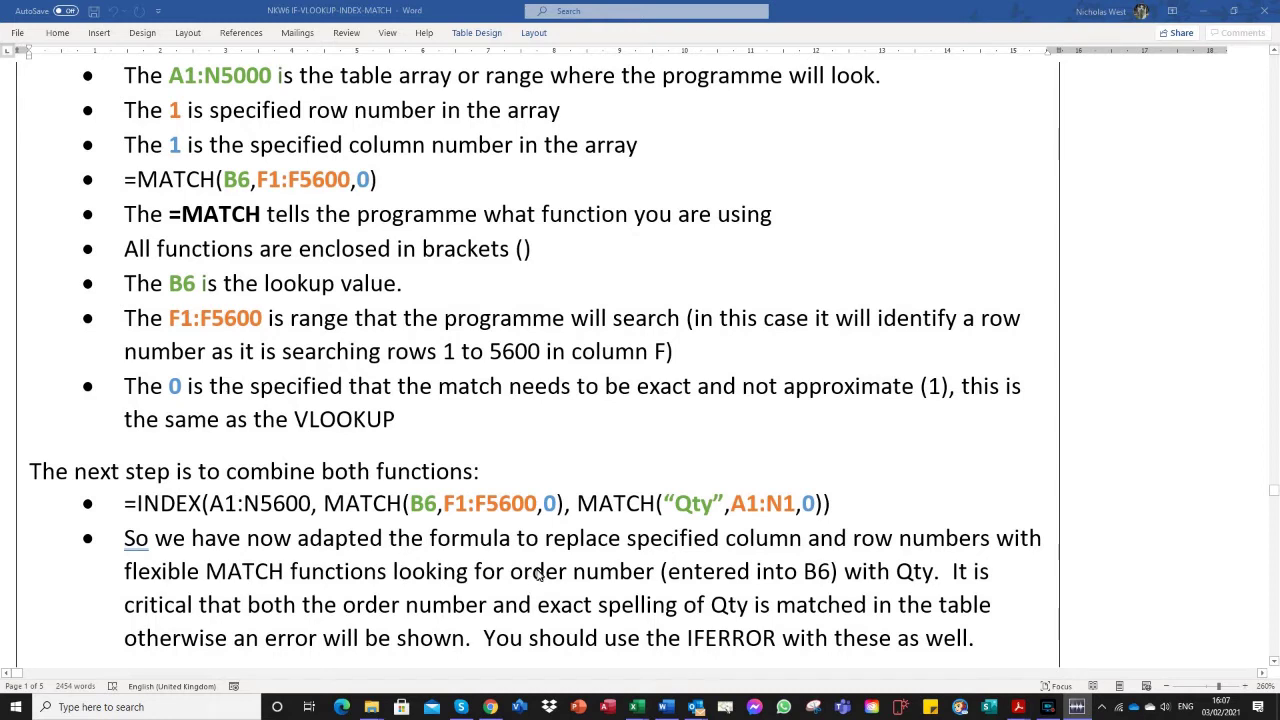
pyautogui.scroll(-1, 538, 575)
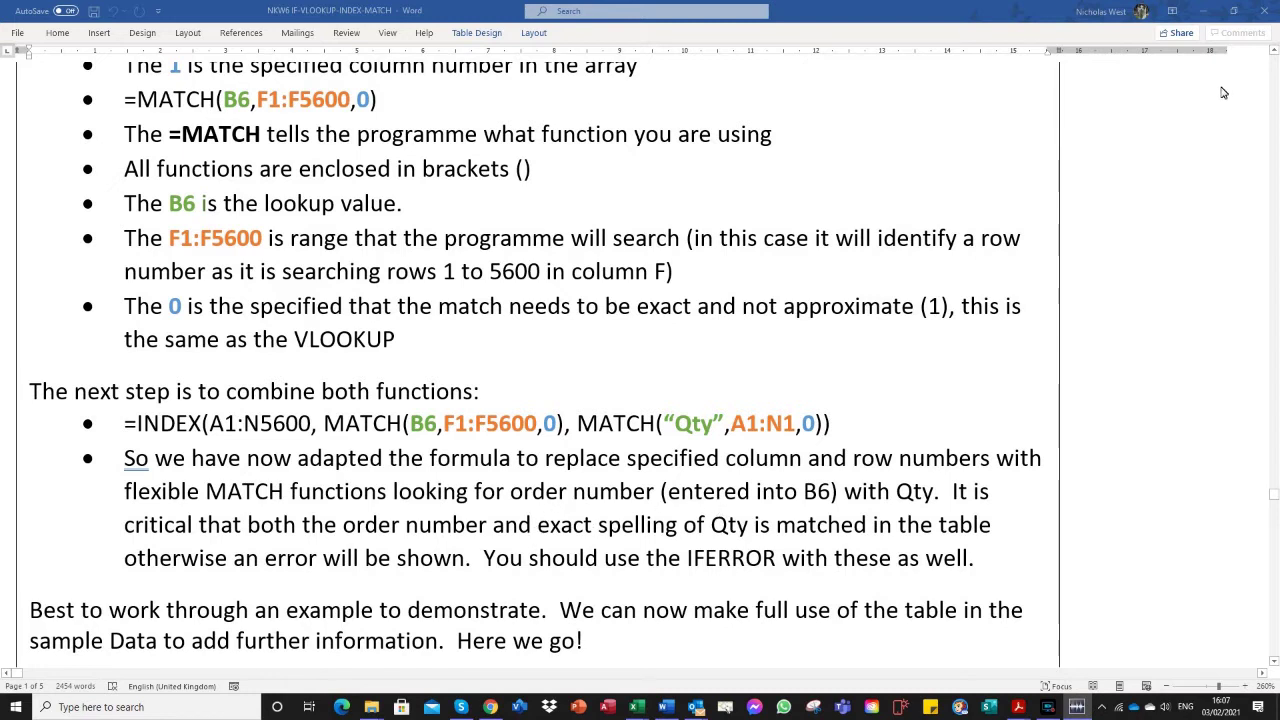
# Switch to the Excel workbook and name the header range A1:N1 on the Sample Data sheet "Column".
pyautogui.click(1206, 10)
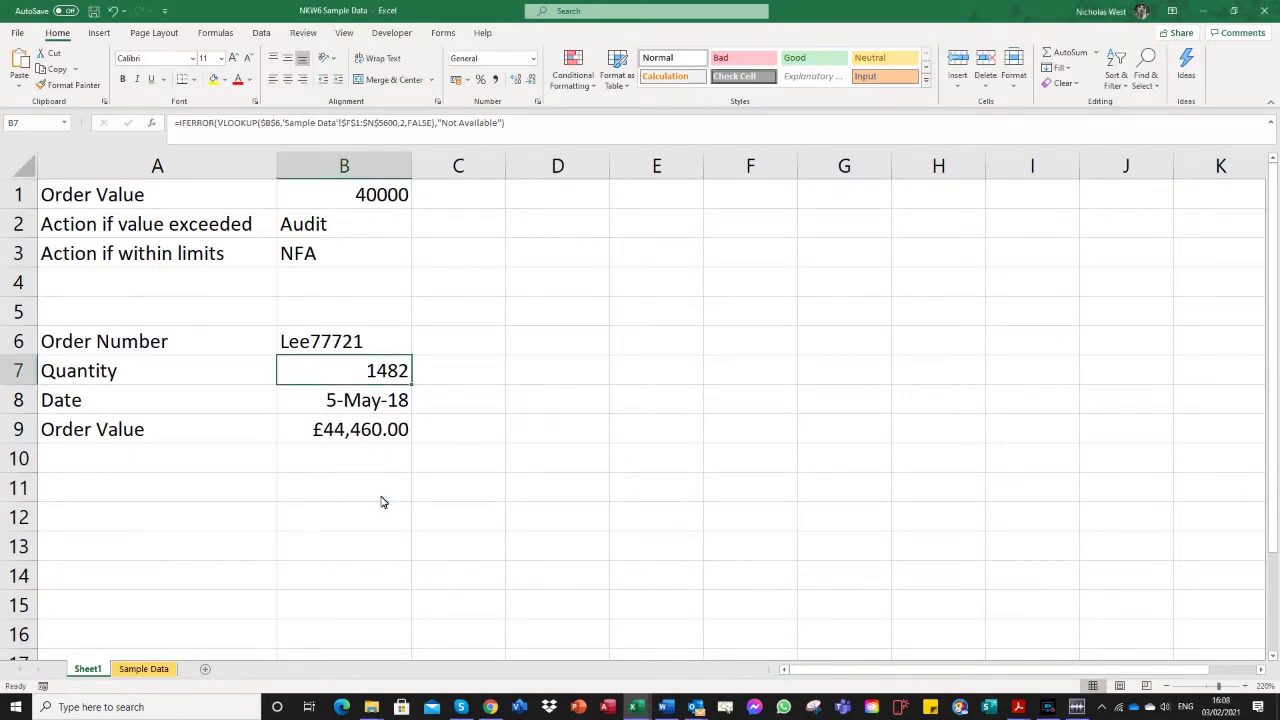
pyautogui.click(141, 669)
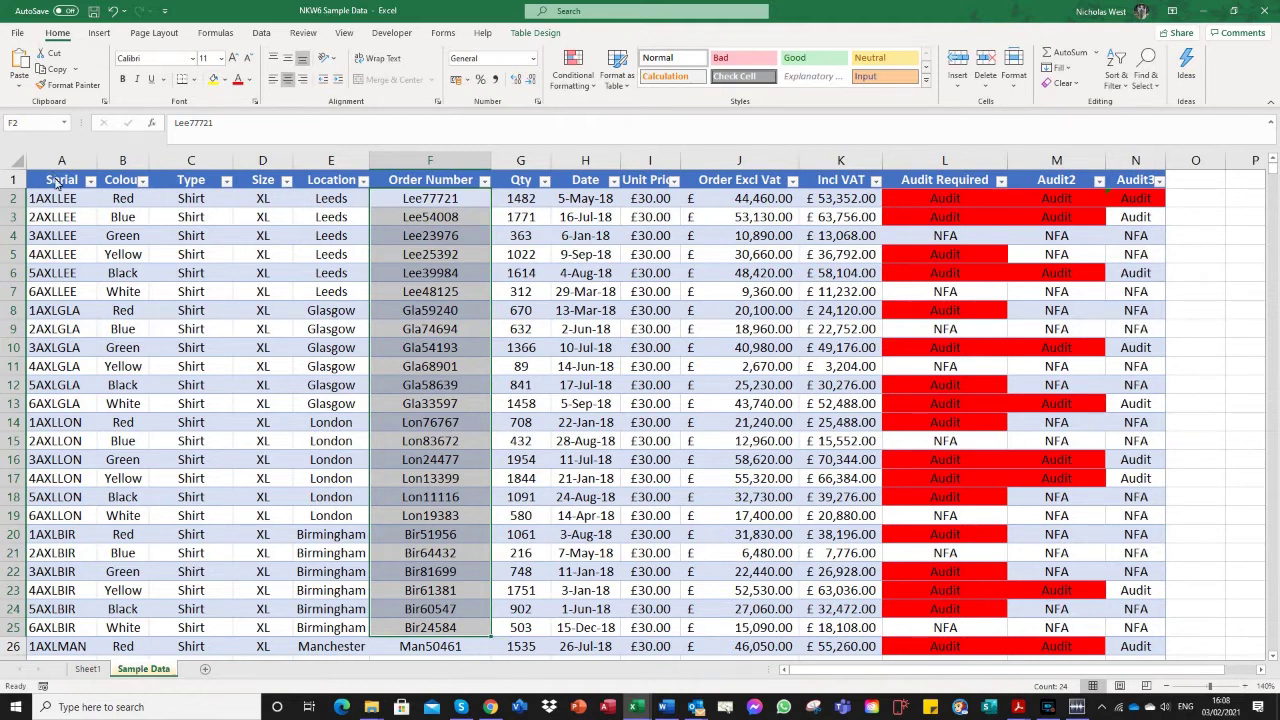
pyautogui.click(57, 183)
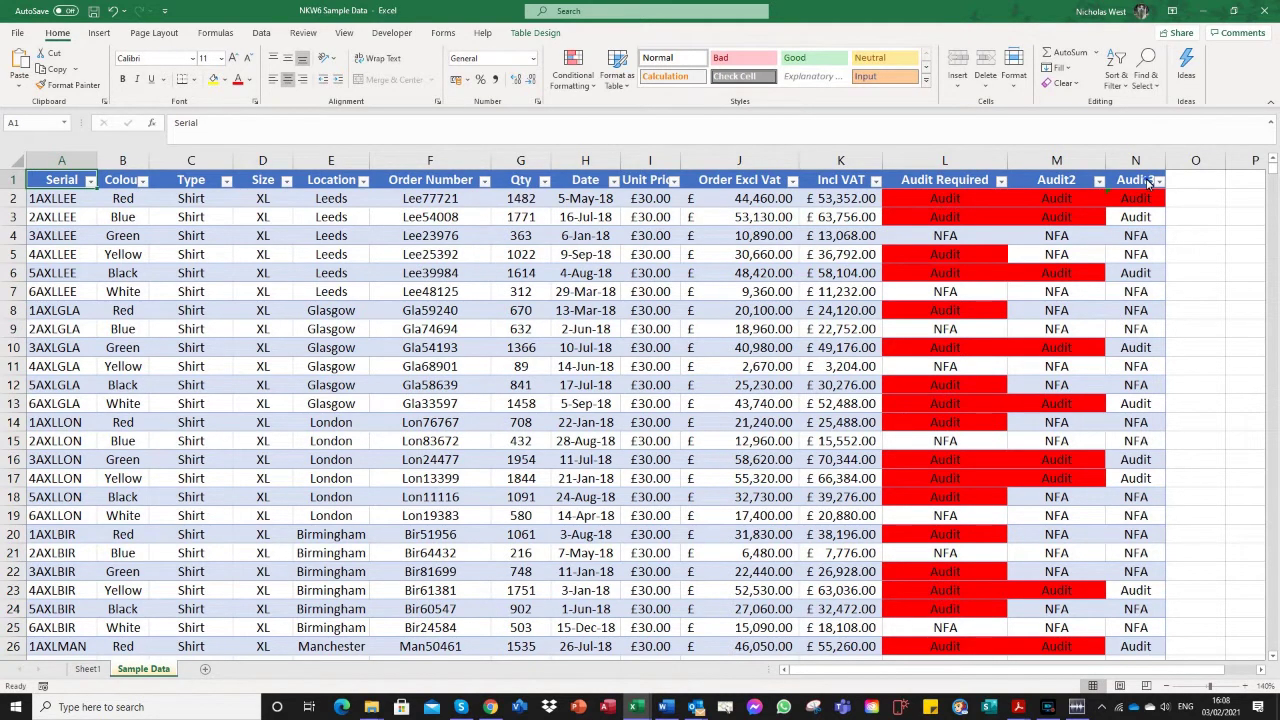
pyautogui.keyDown('shift'); pyautogui.click(1148, 181); pyautogui.keyUp('shift')
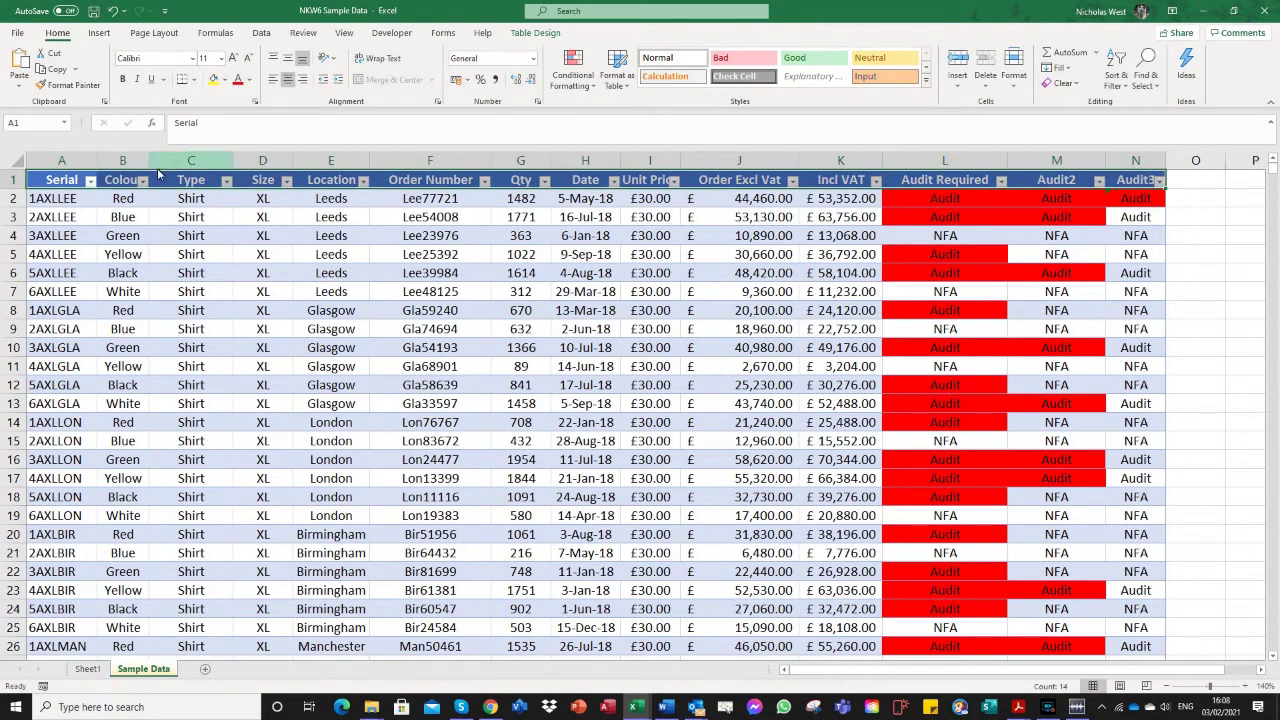
pyautogui.click(42, 124)
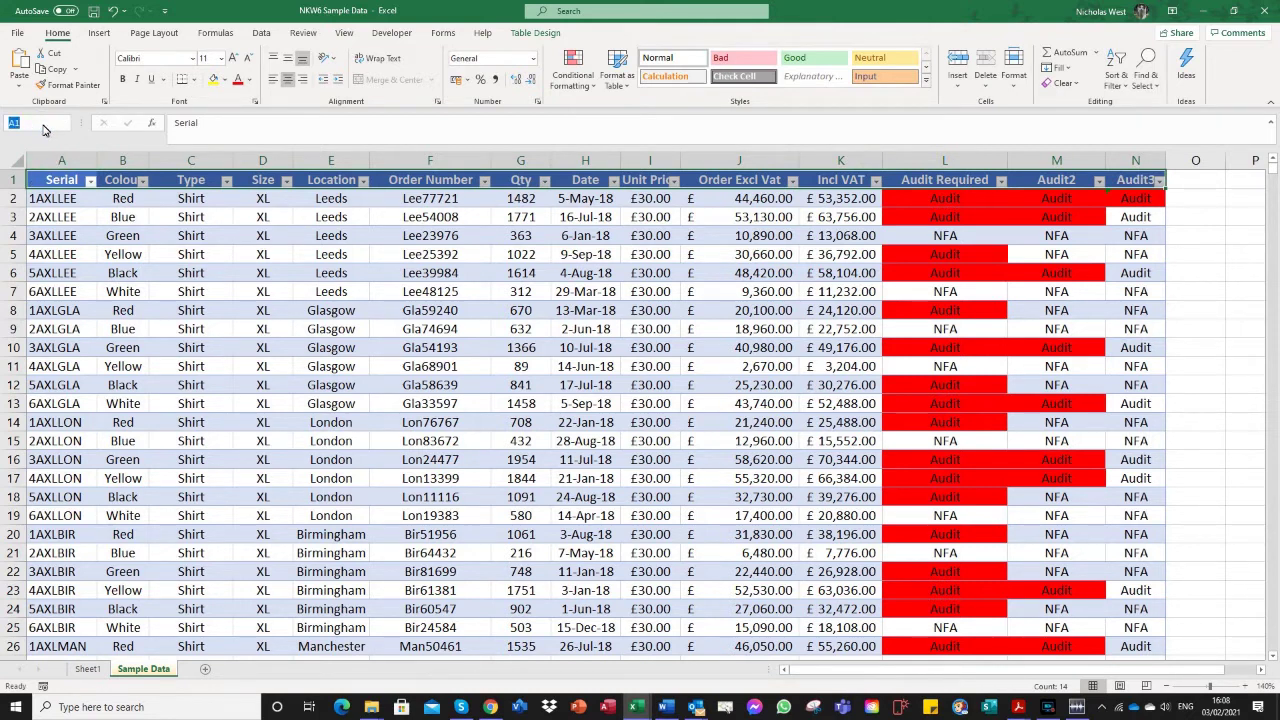
pyautogui.write('Column')
pyautogui.press('Escape')
# Name the Order Number column range, from header F1 down to the table's last row F5194, "Row".
pyautogui.click(452, 186)
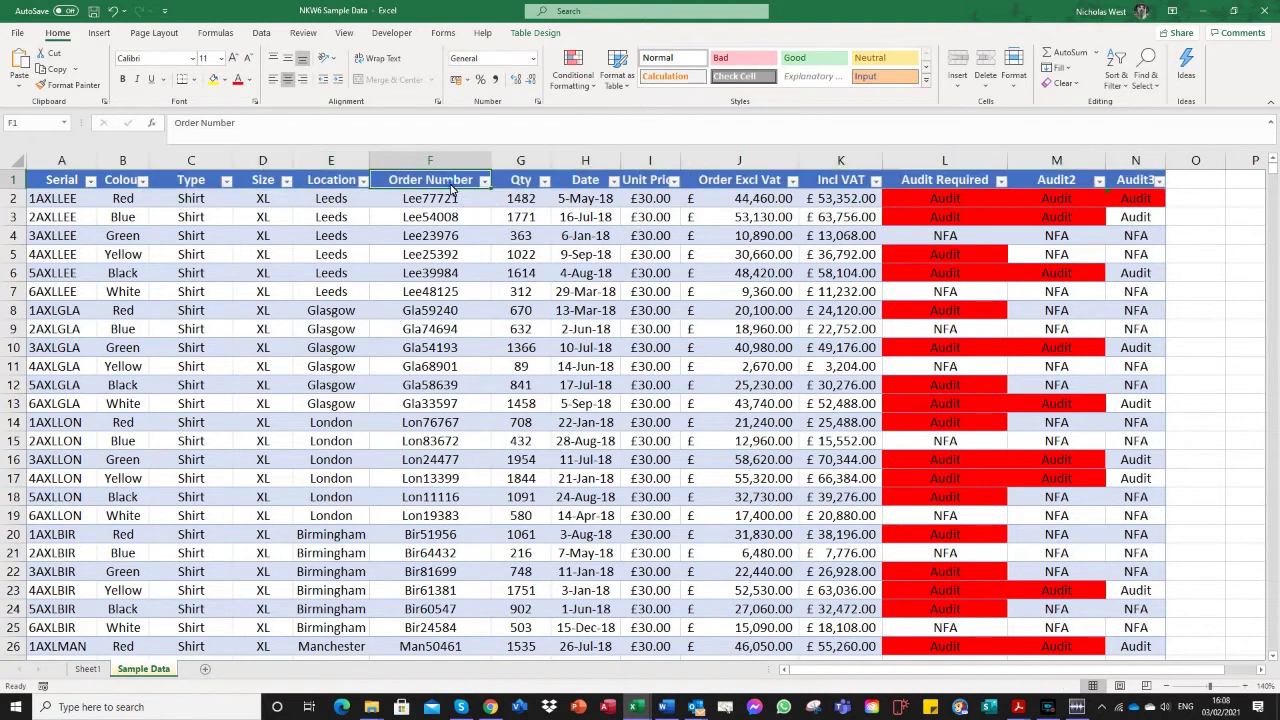
pyautogui.moveTo(1275, 186); pyautogui.dragTo(1209, 672)
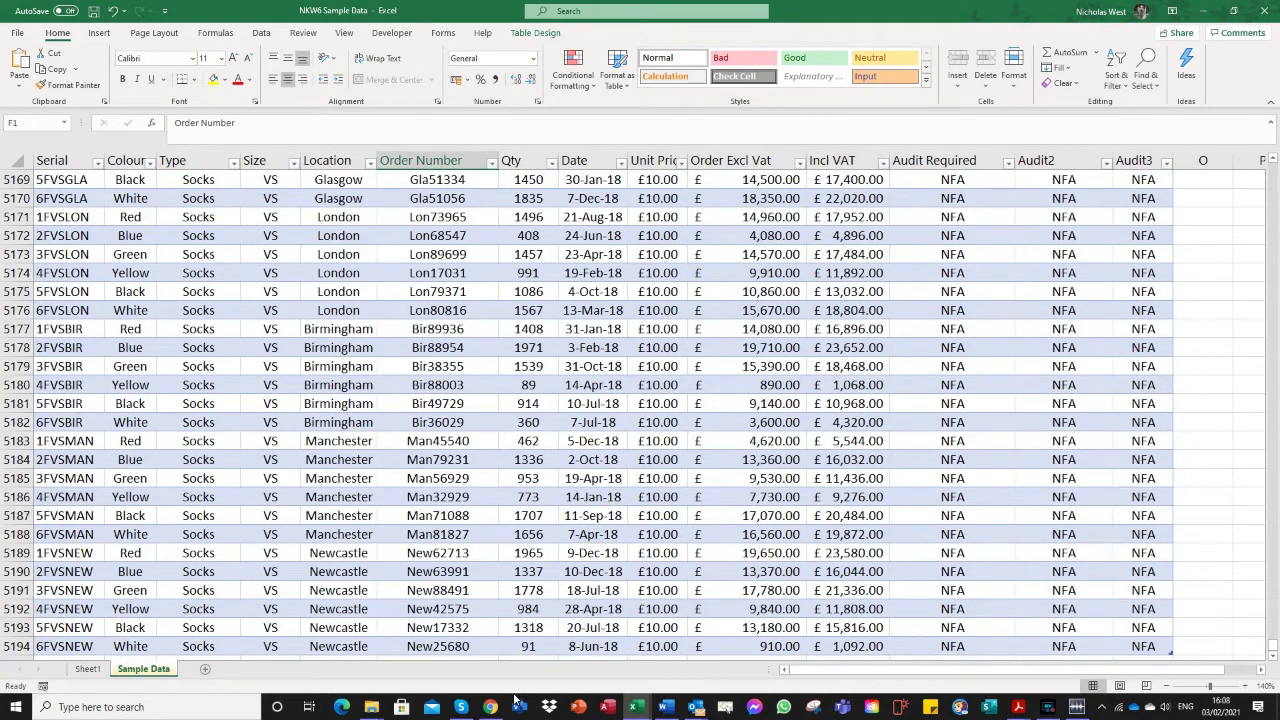
pyautogui.keyDown('shift'); pyautogui.click(438, 647); pyautogui.keyUp('shift')
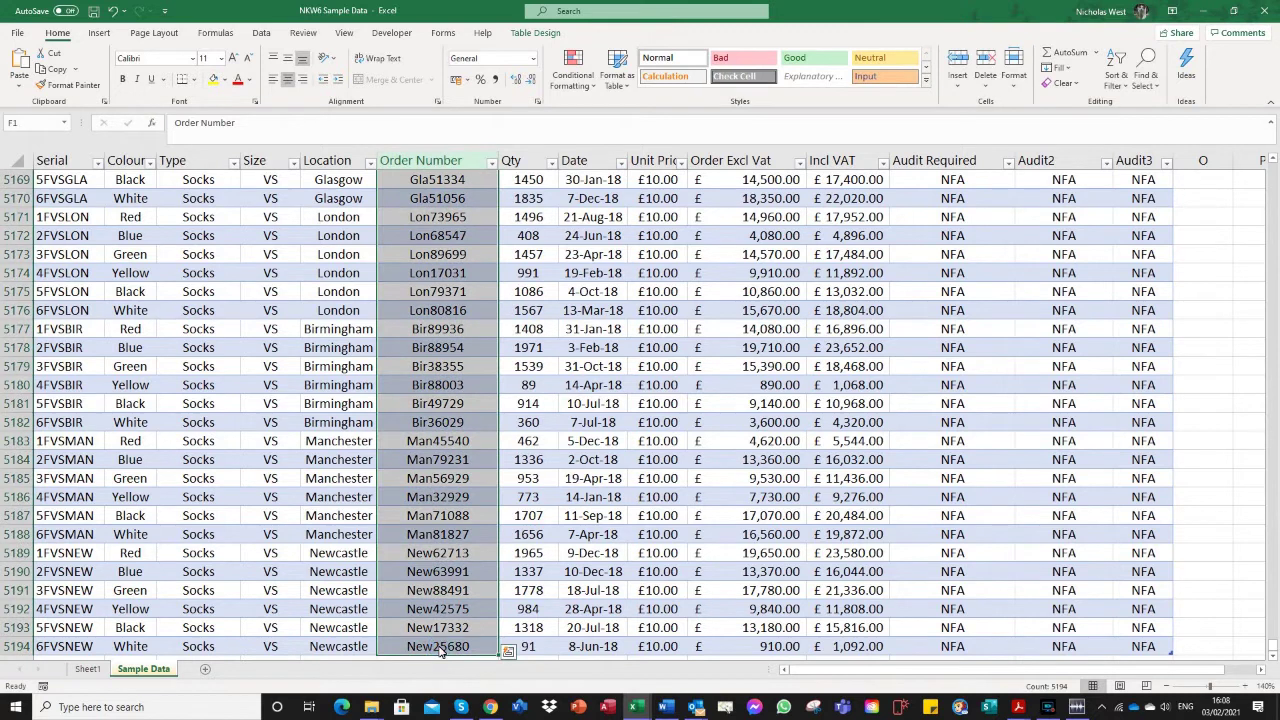
pyautogui.click(33, 124)
pyautogui.write('Row')
pyautogui.press('Return')
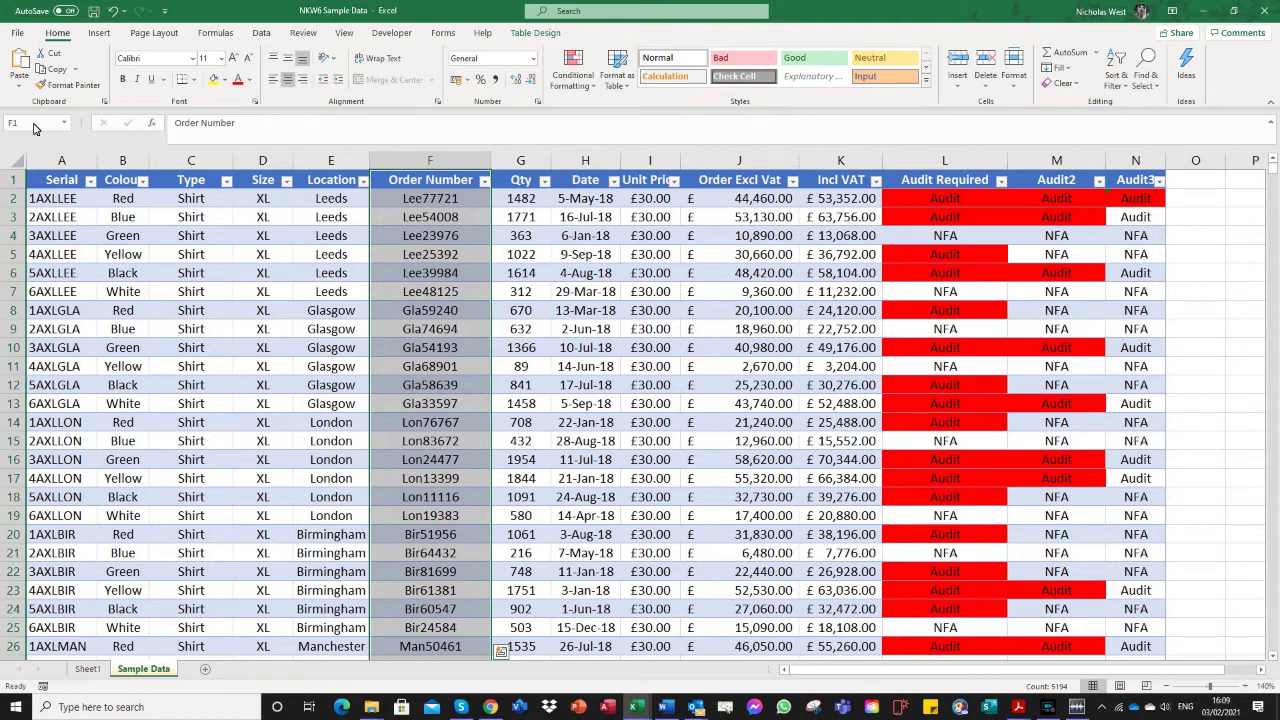
# Begin an INDEX formula in cell D7 of Sheet1 with the named range SD as its array.
pyautogui.click(82, 668)
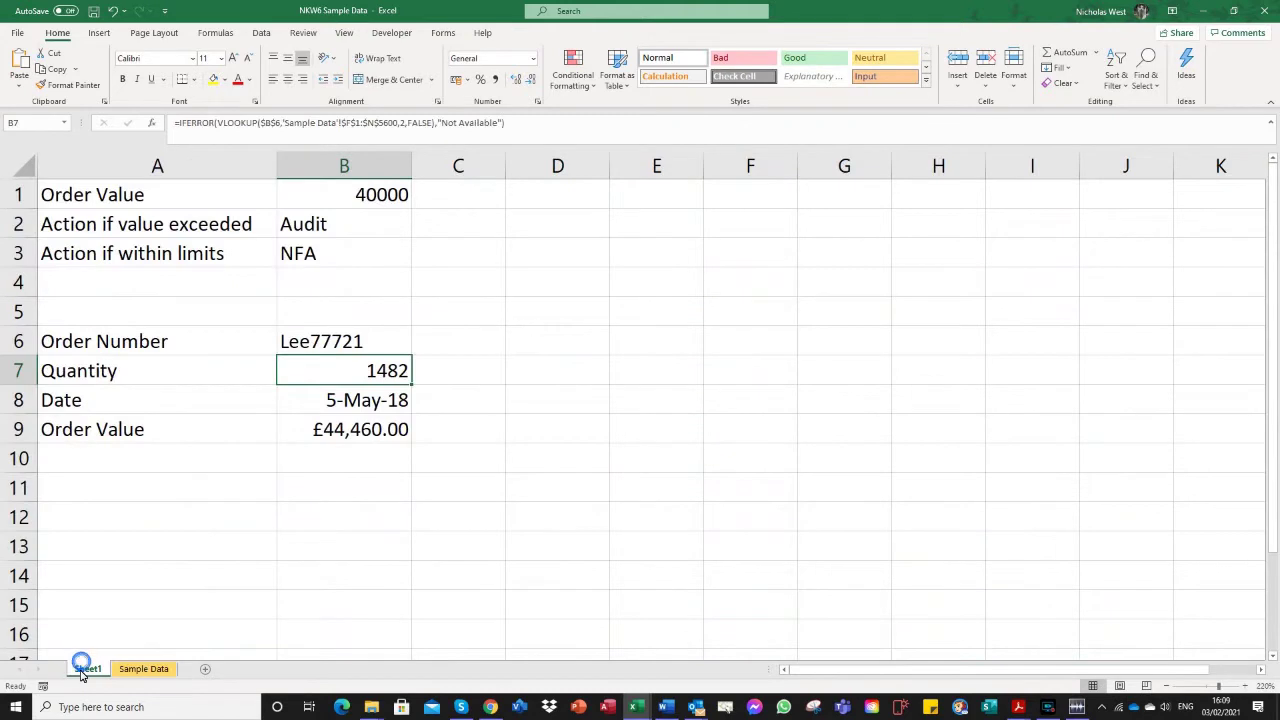
pyautogui.click(549, 372)
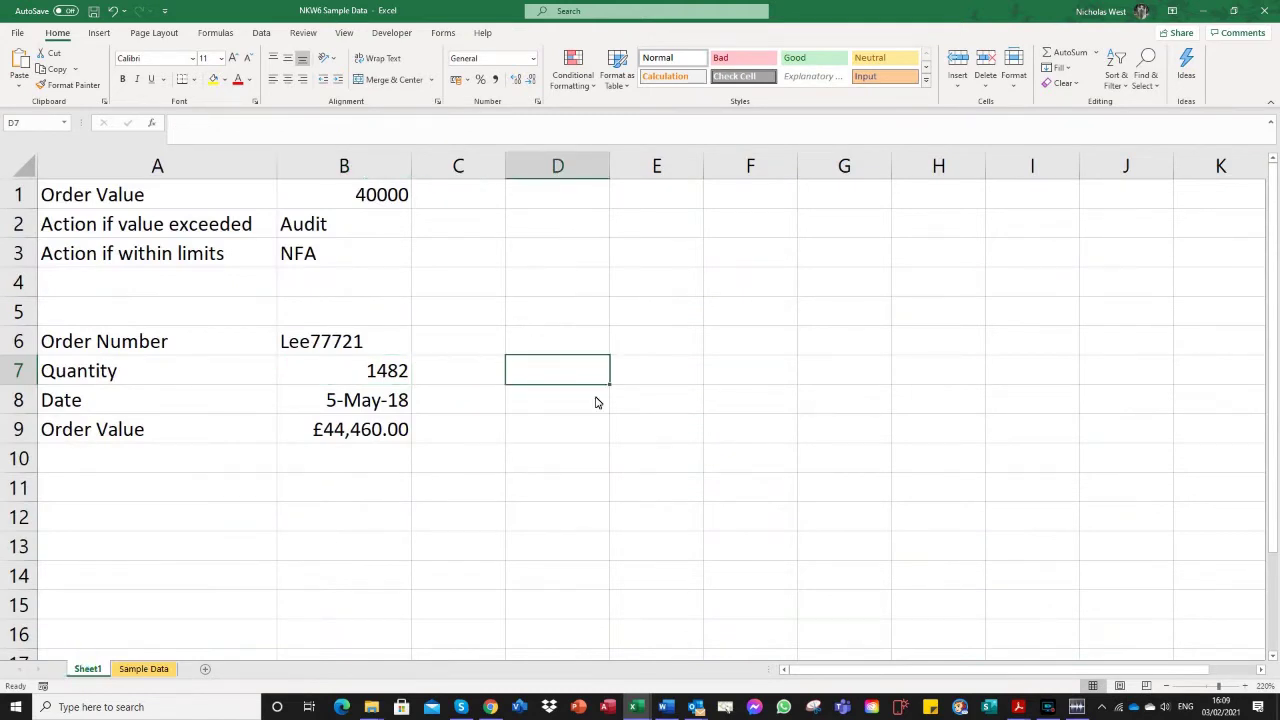
pyautogui.write('+')
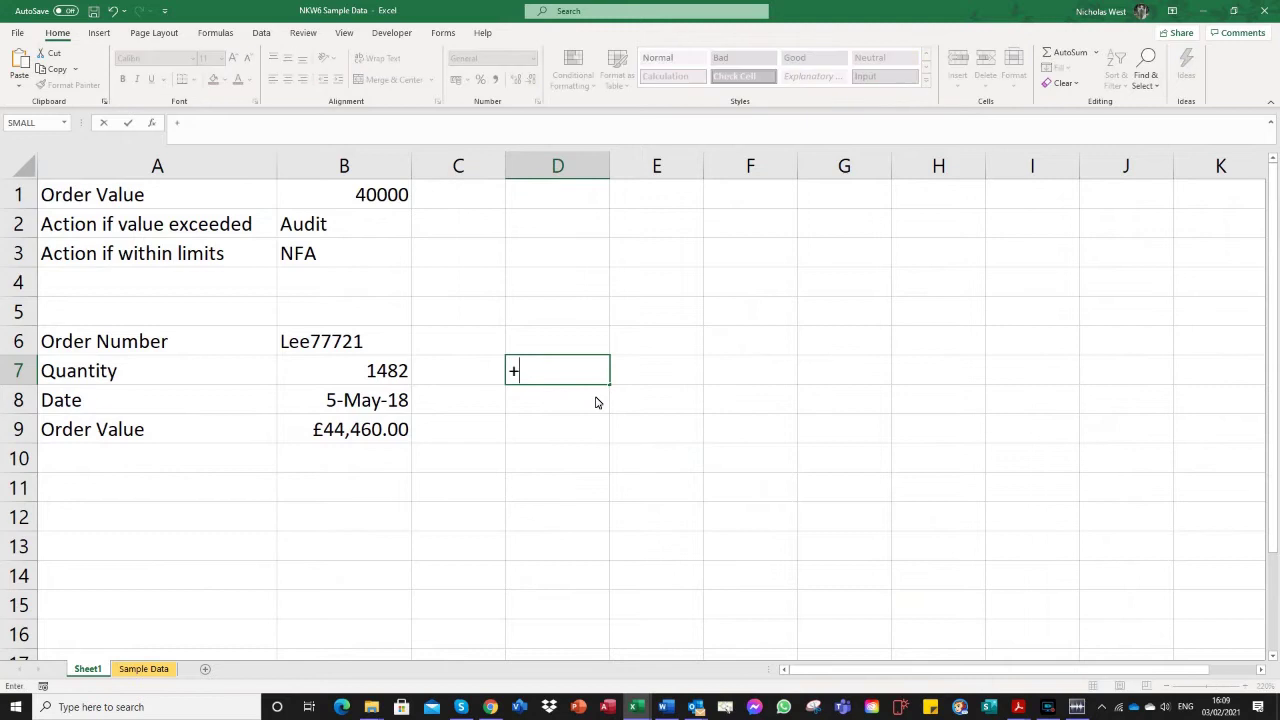
pyautogui.press('BackSpace')
pyautogui.write('=index')
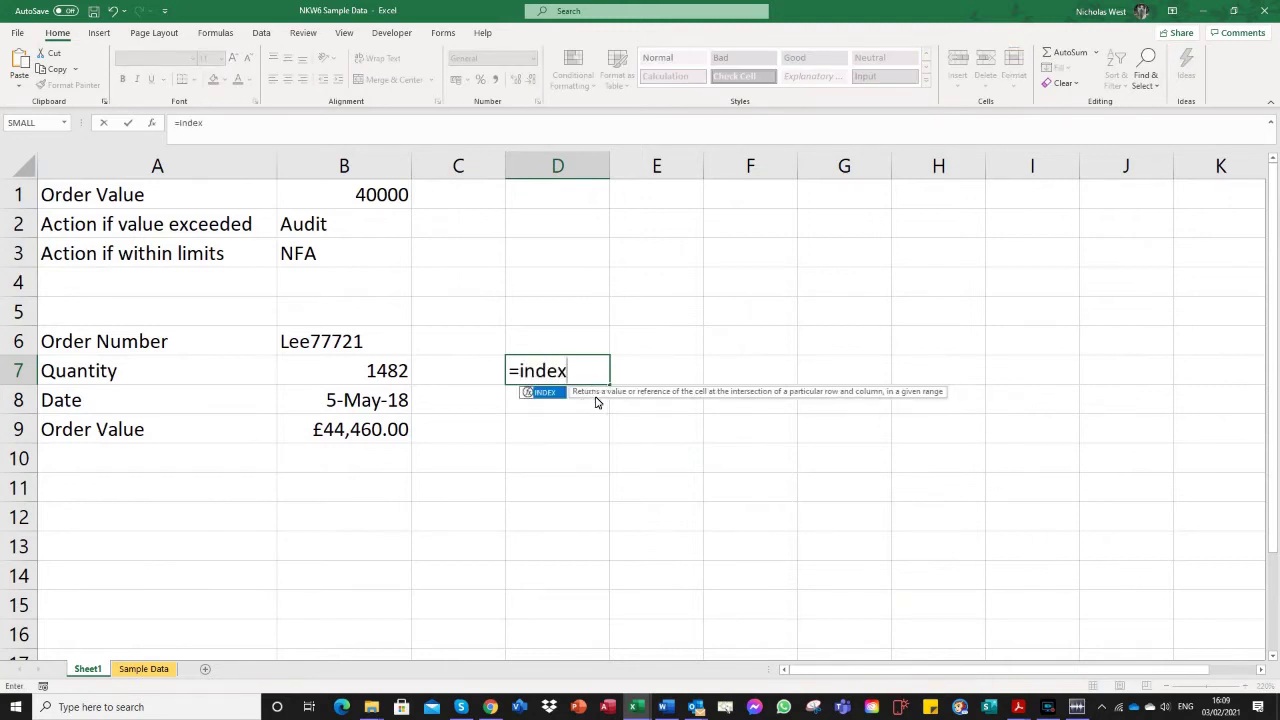
pyautogui.write('(')
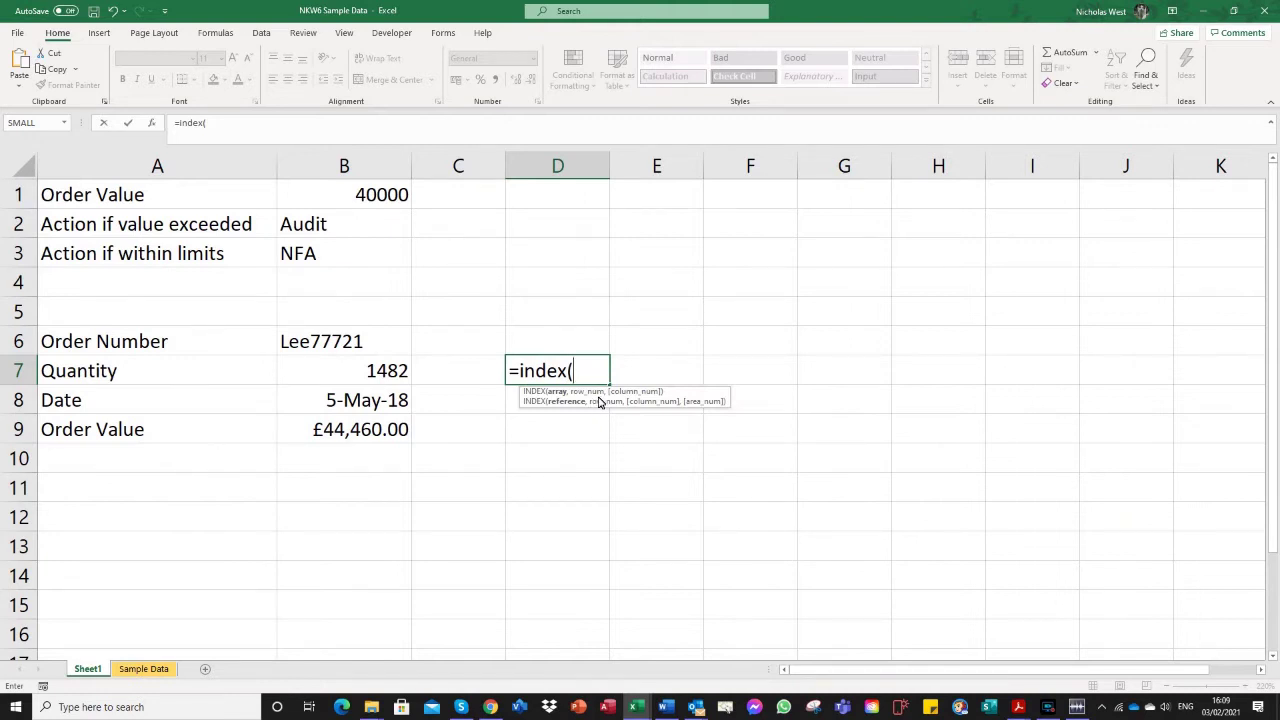
pyautogui.write('SD')
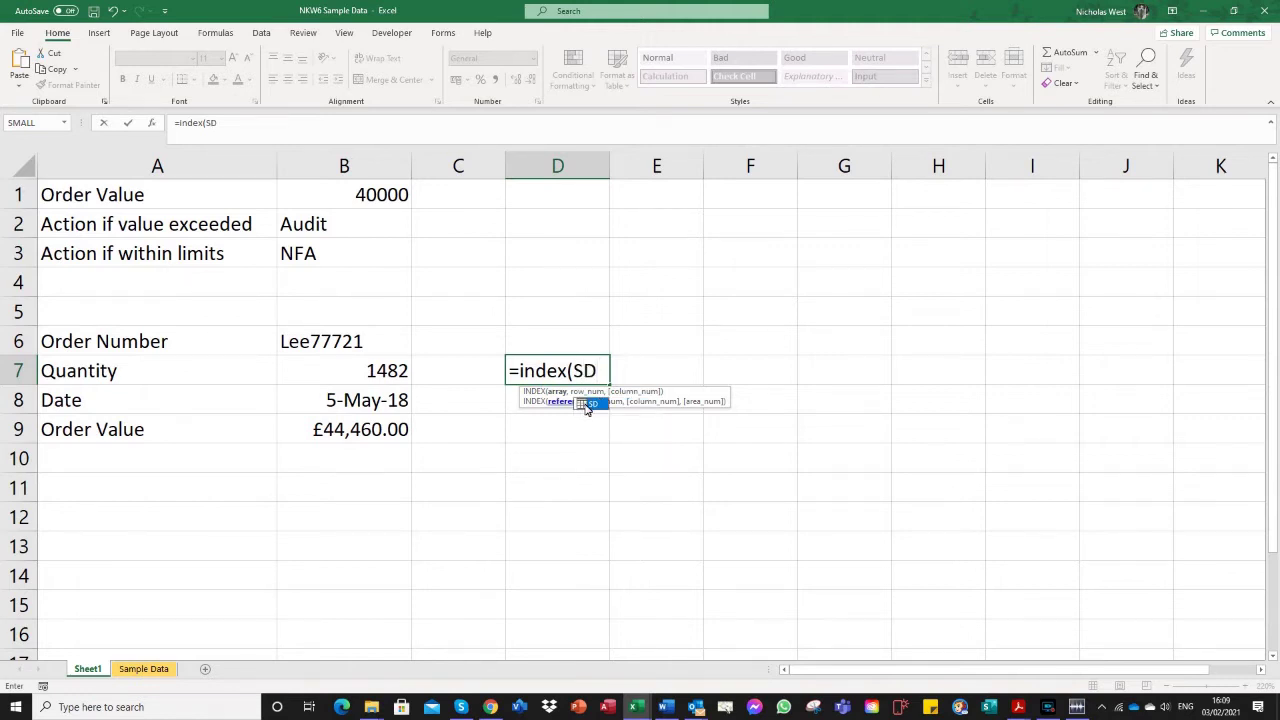
pyautogui.doubleClick(588, 404)
pyautogui.write(',')
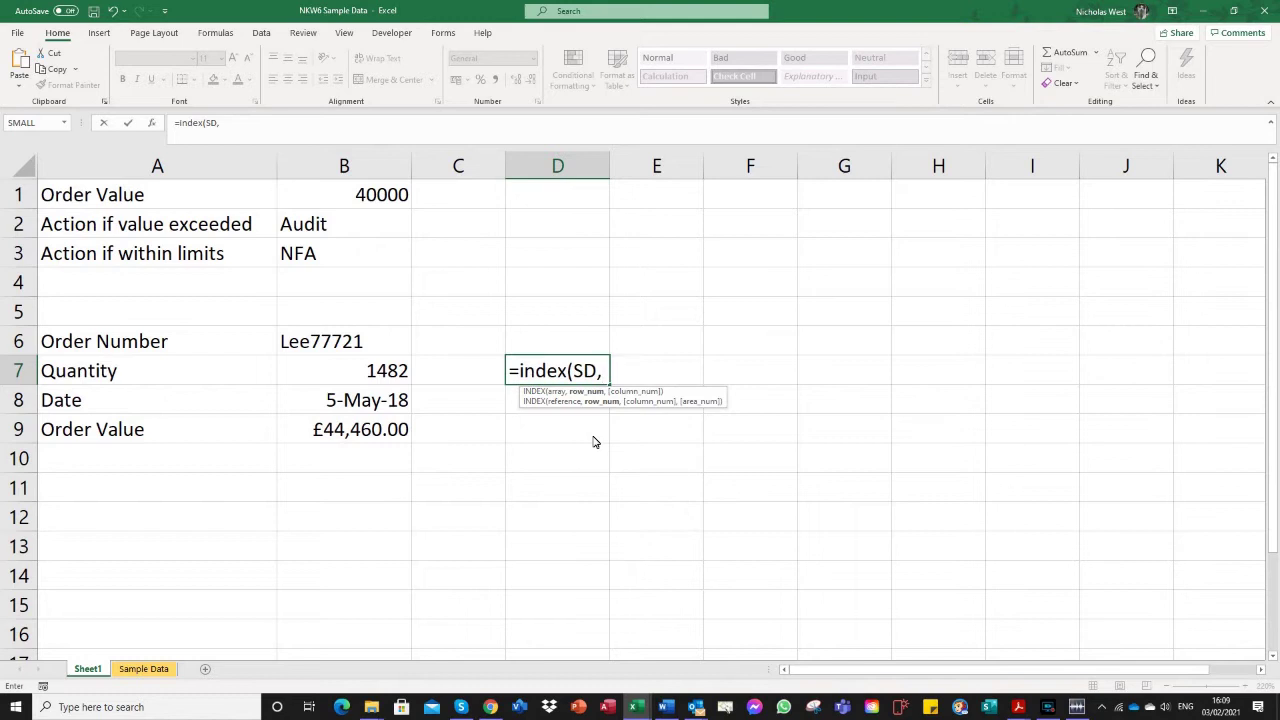
# Add a MATCH as the row argument, looking up absolute $B$6 in the named range Row with exact match 0.
pyautogui.write('match')
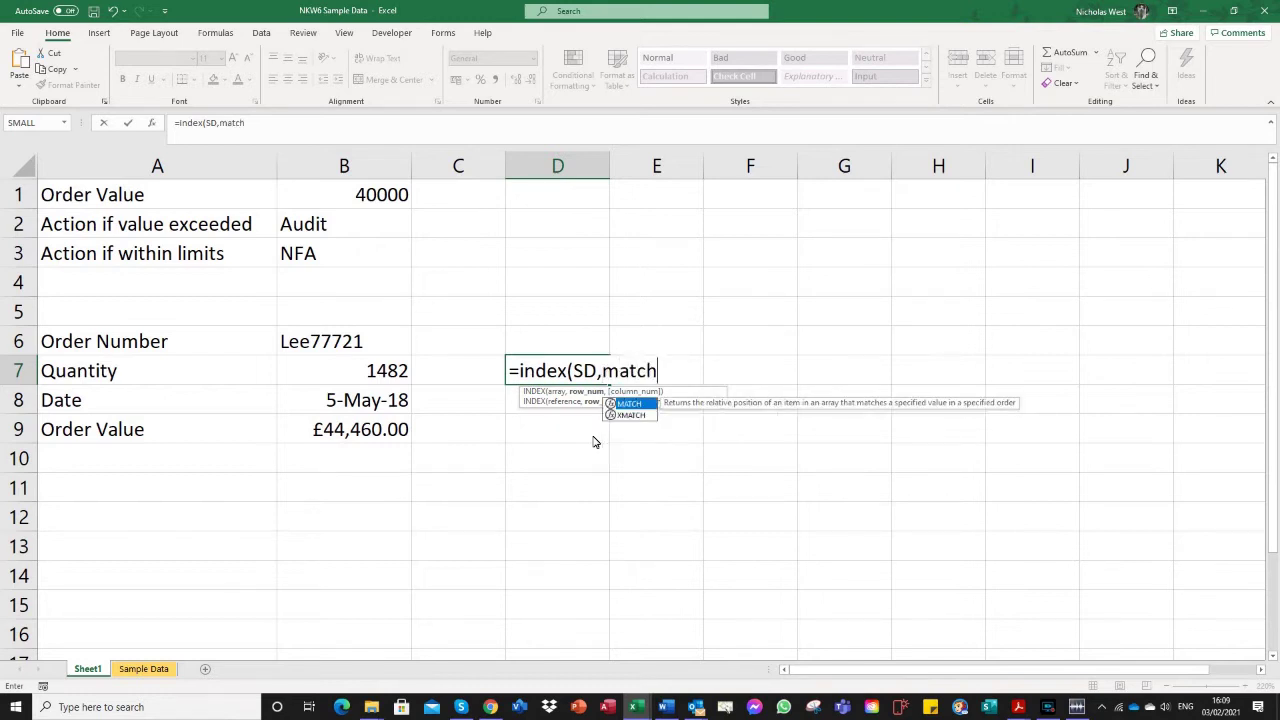
pyautogui.write('(')
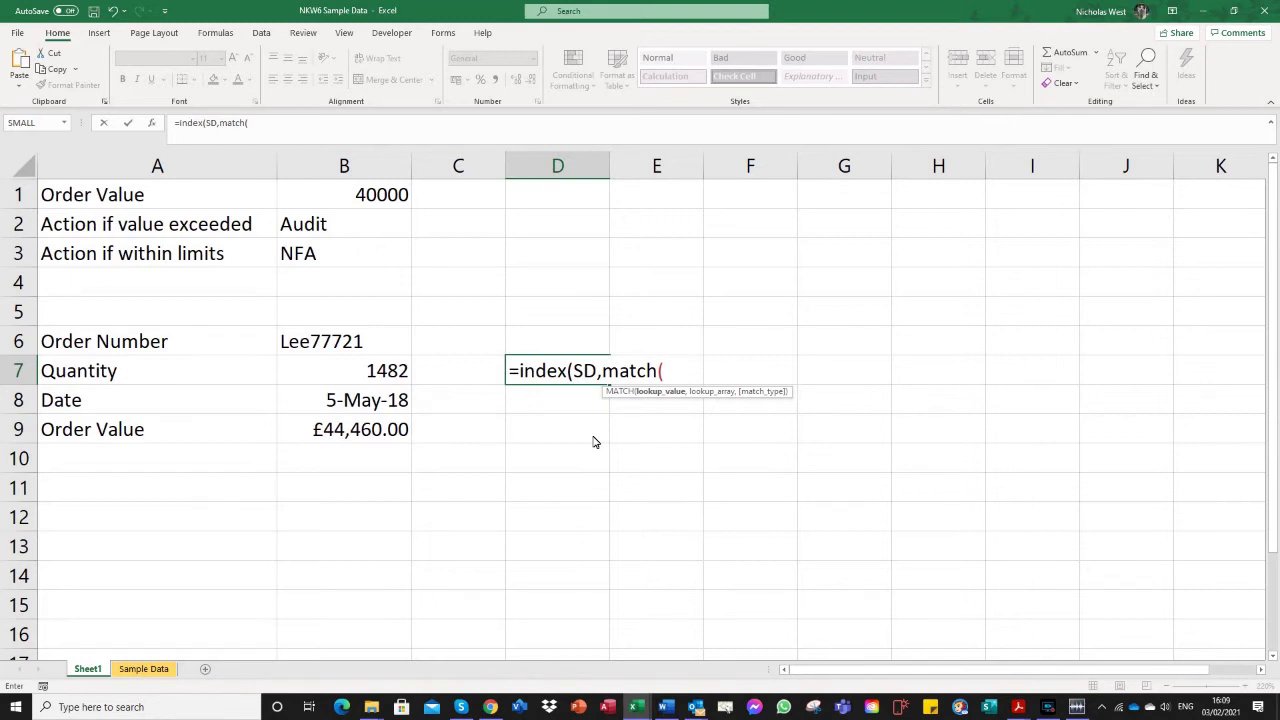
pyautogui.click(314, 341)
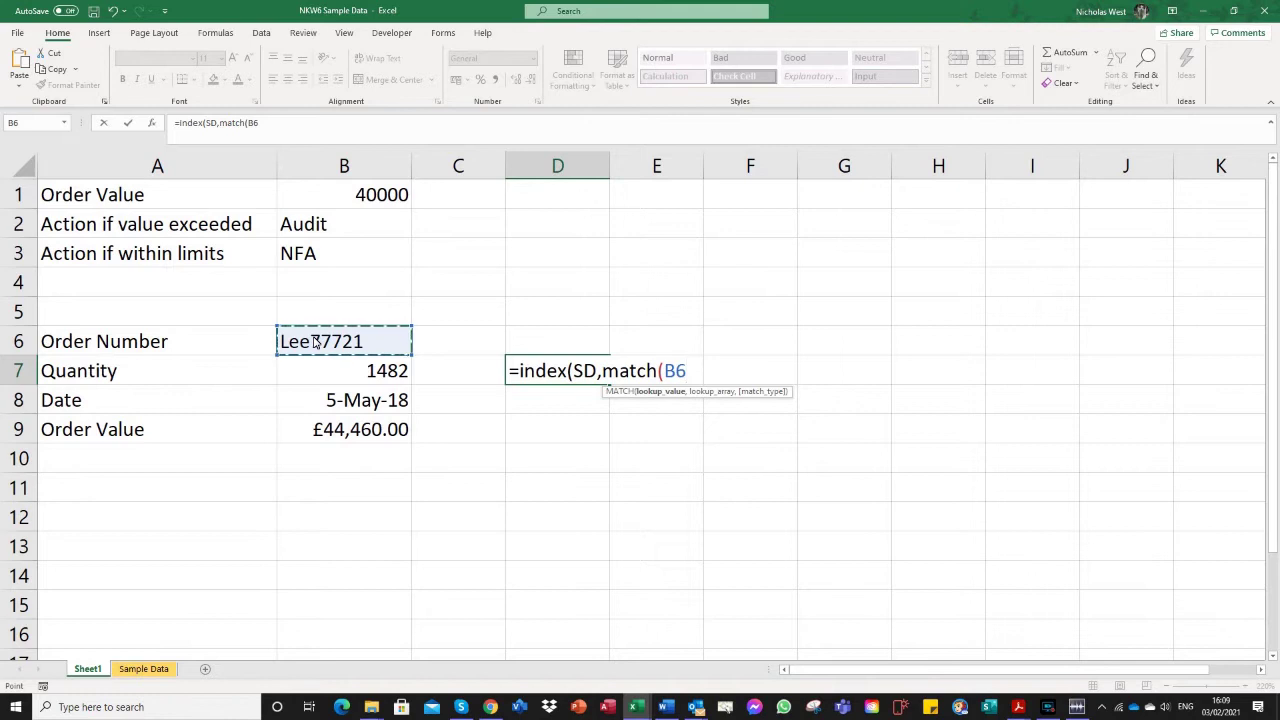
pyautogui.press('F4')
pyautogui.write(',')
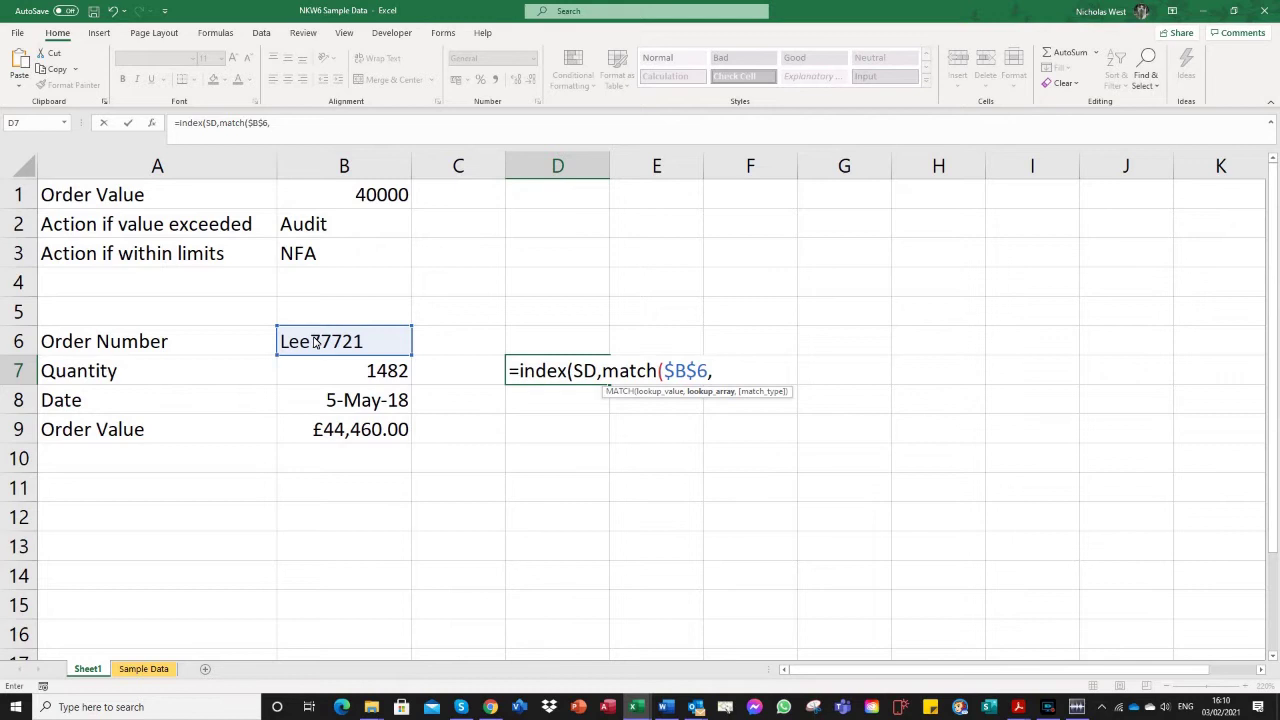
pyautogui.write('Row')
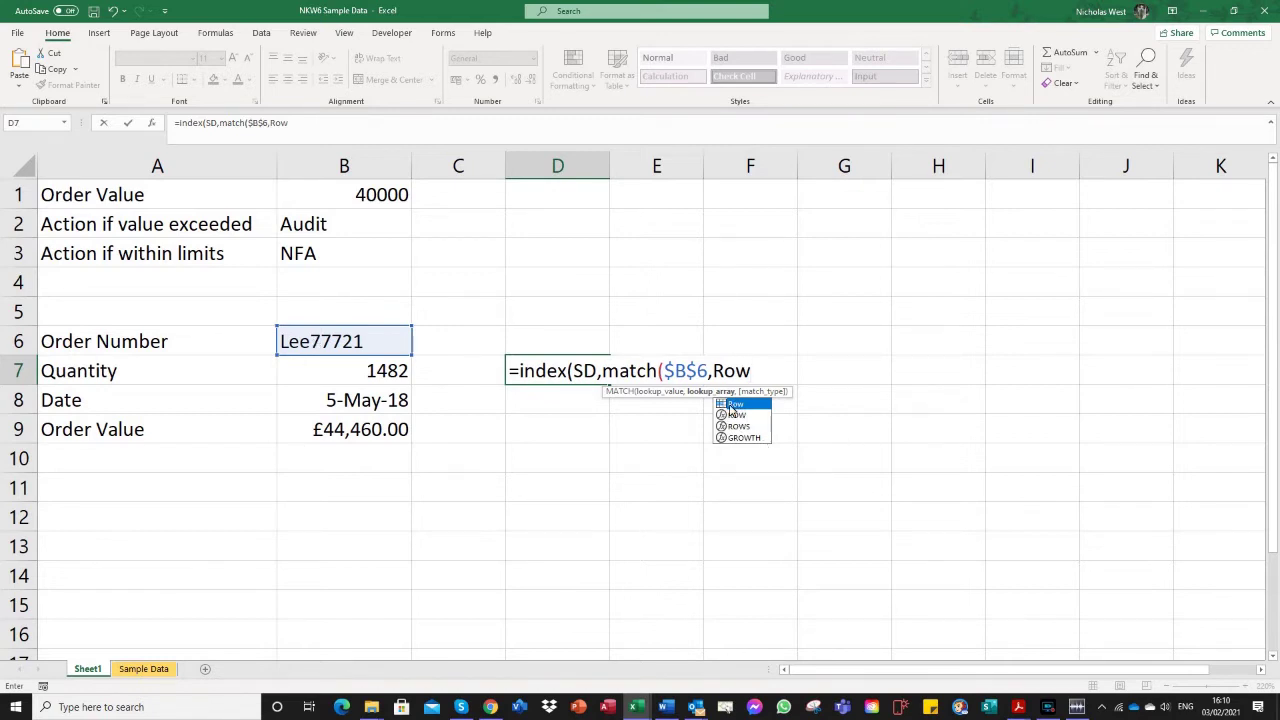
pyautogui.press('Escape')
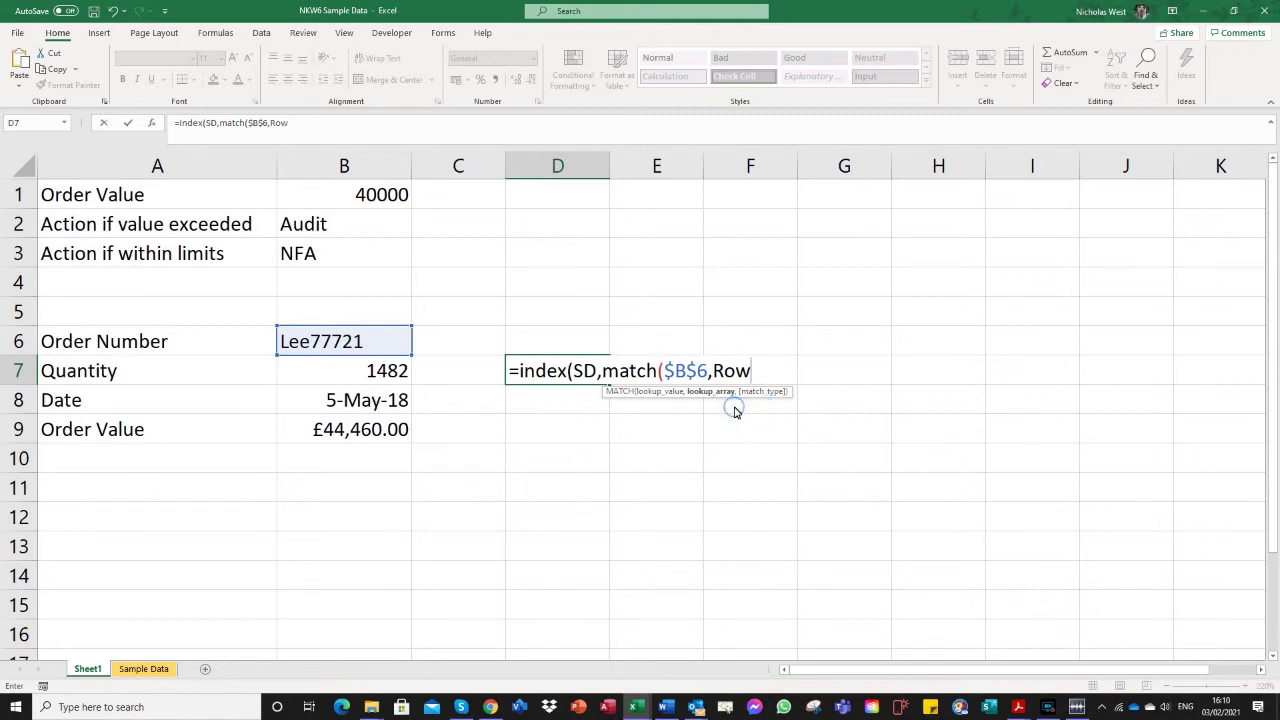
pyautogui.write(',')
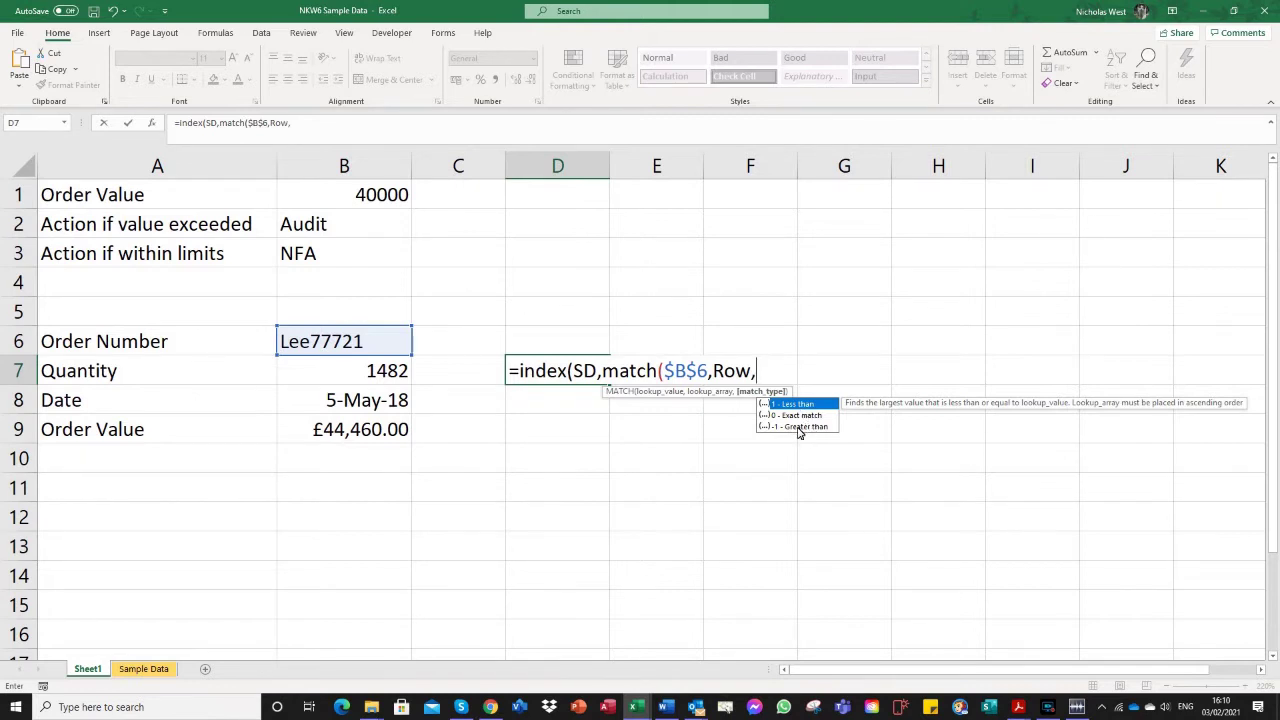
pyautogui.doubleClick(790, 415)
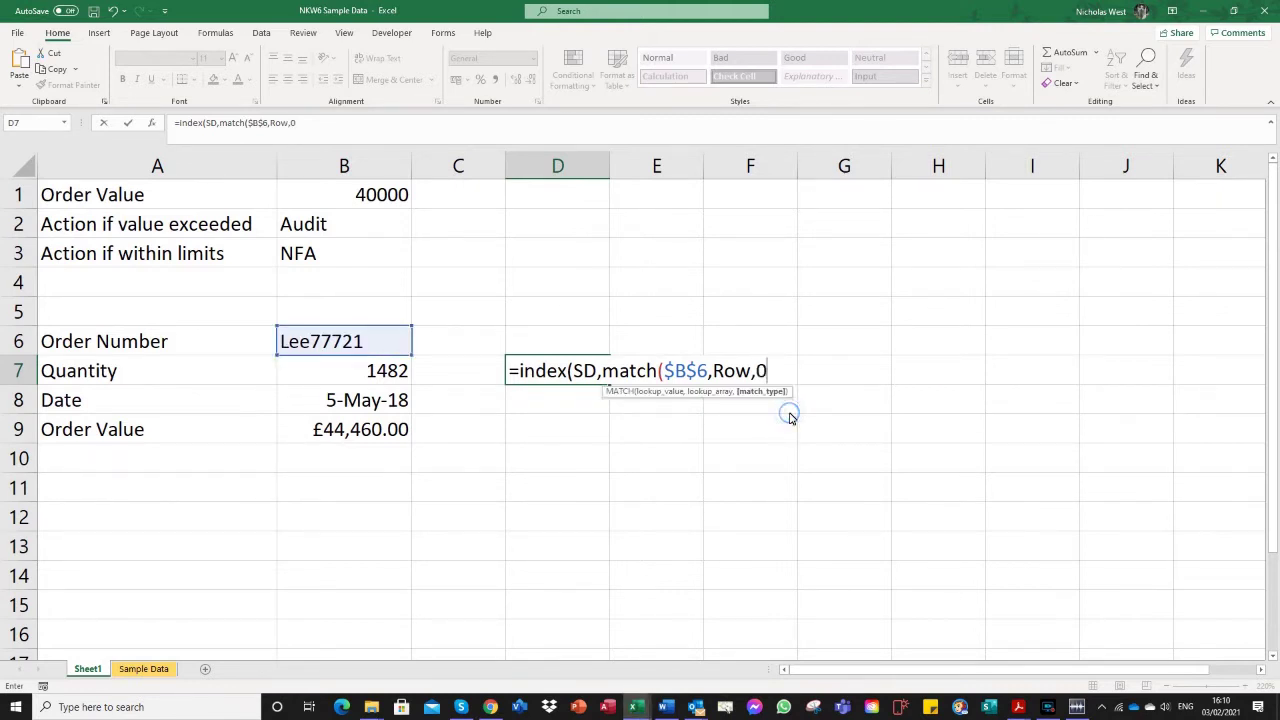
pyautogui.write(')')
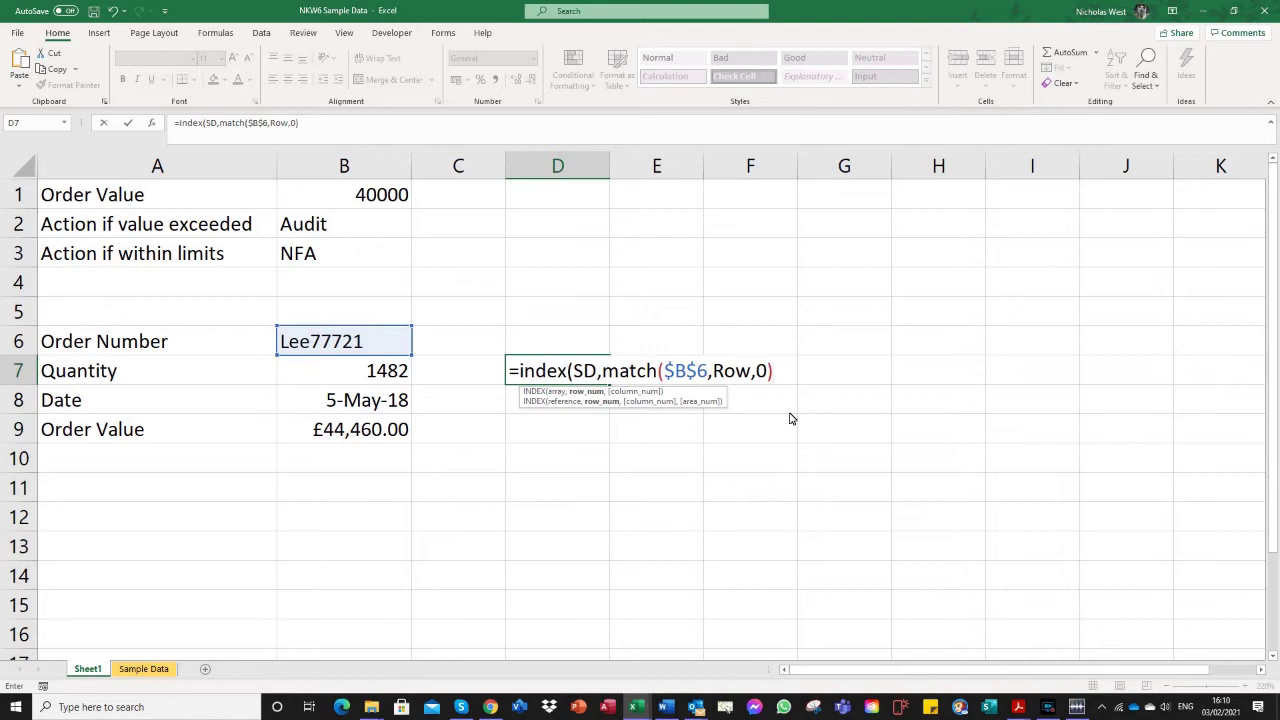
# Add a second MATCH as the INDEX formula's column argument, with "Qty" as its lookup value.
pyautogui.write(',Match')
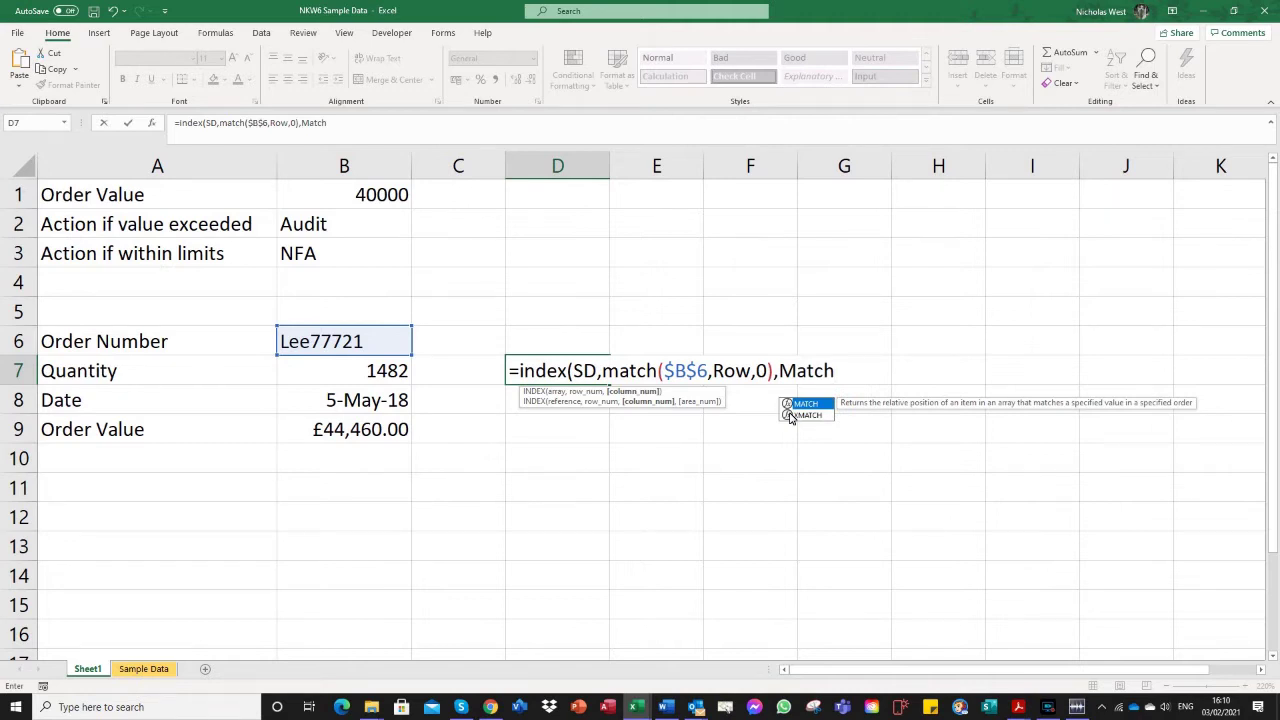
pyautogui.write('(')
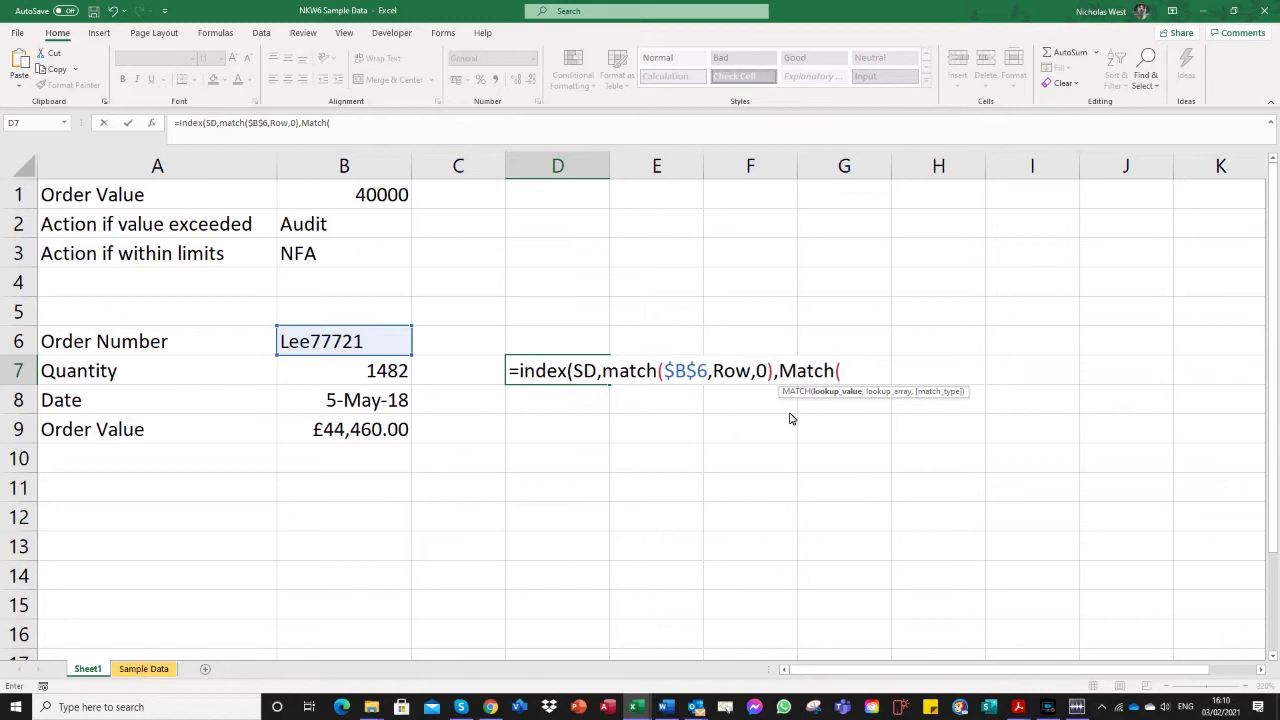
pyautogui.write('"')
pyautogui.write('QTY')
pyautogui.press('BackSpace')
pyautogui.press('BackSpace')
pyautogui.write('ty",')
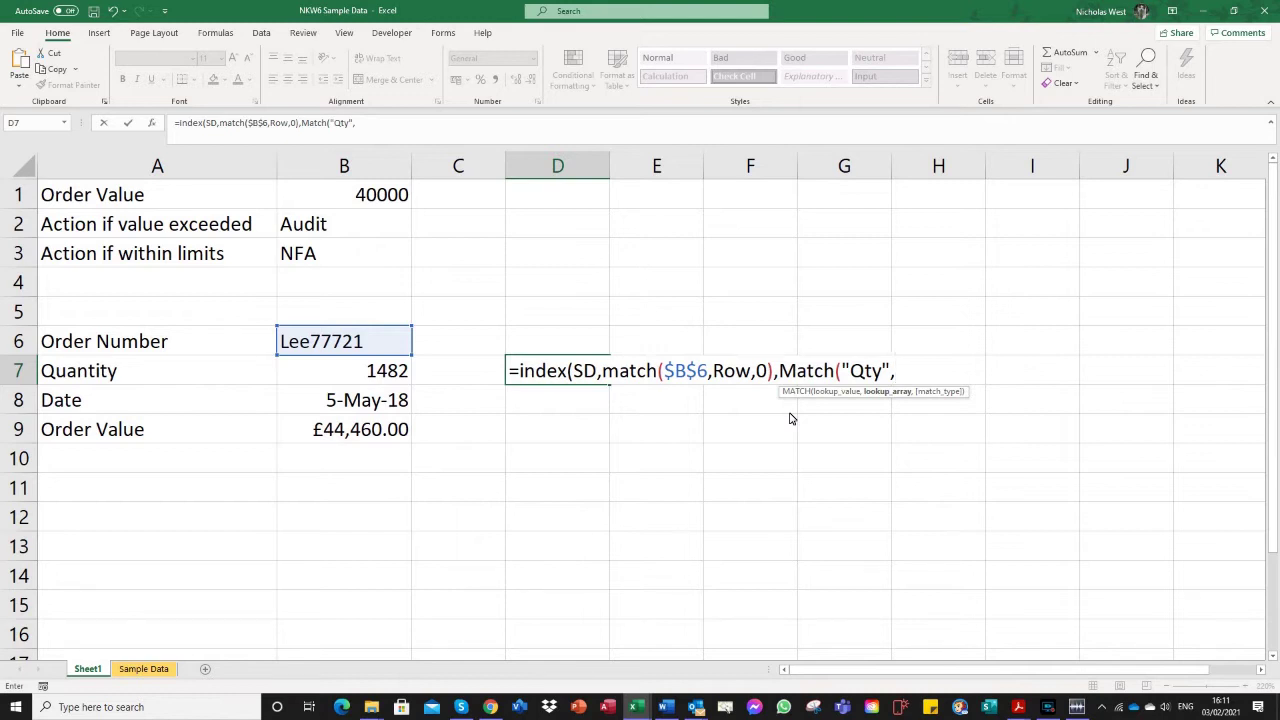
# Use the named range Column as the second MATCH's lookup array with exact match 0, and complete the formula in D7.
pyautogui.write('Colu')
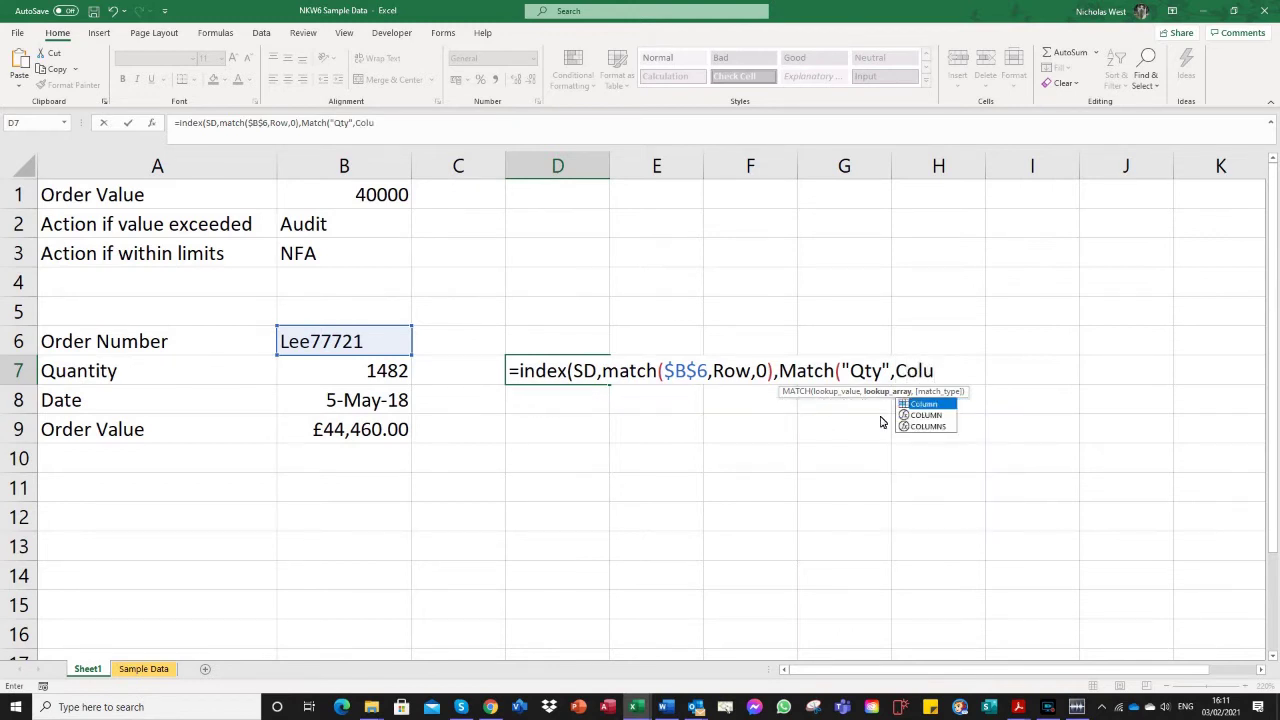
pyautogui.doubleClick(915, 406)
pyautogui.write(',')
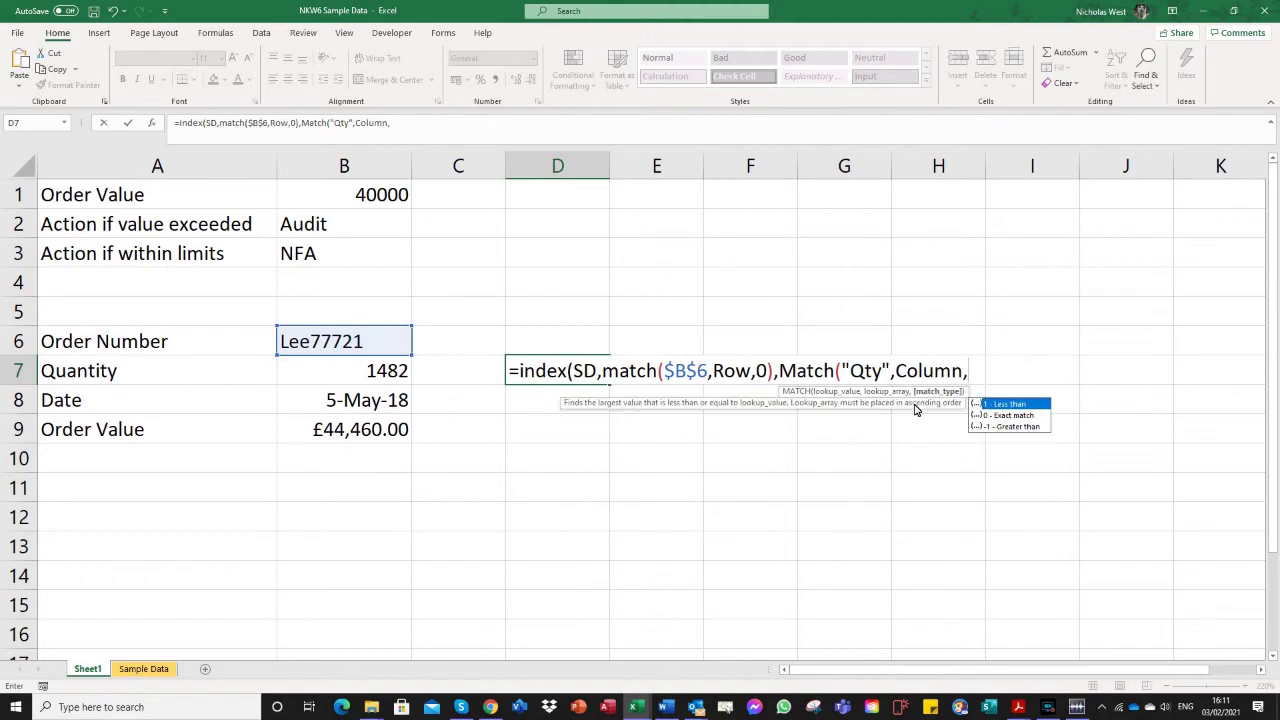
pyautogui.doubleClick(1012, 415)
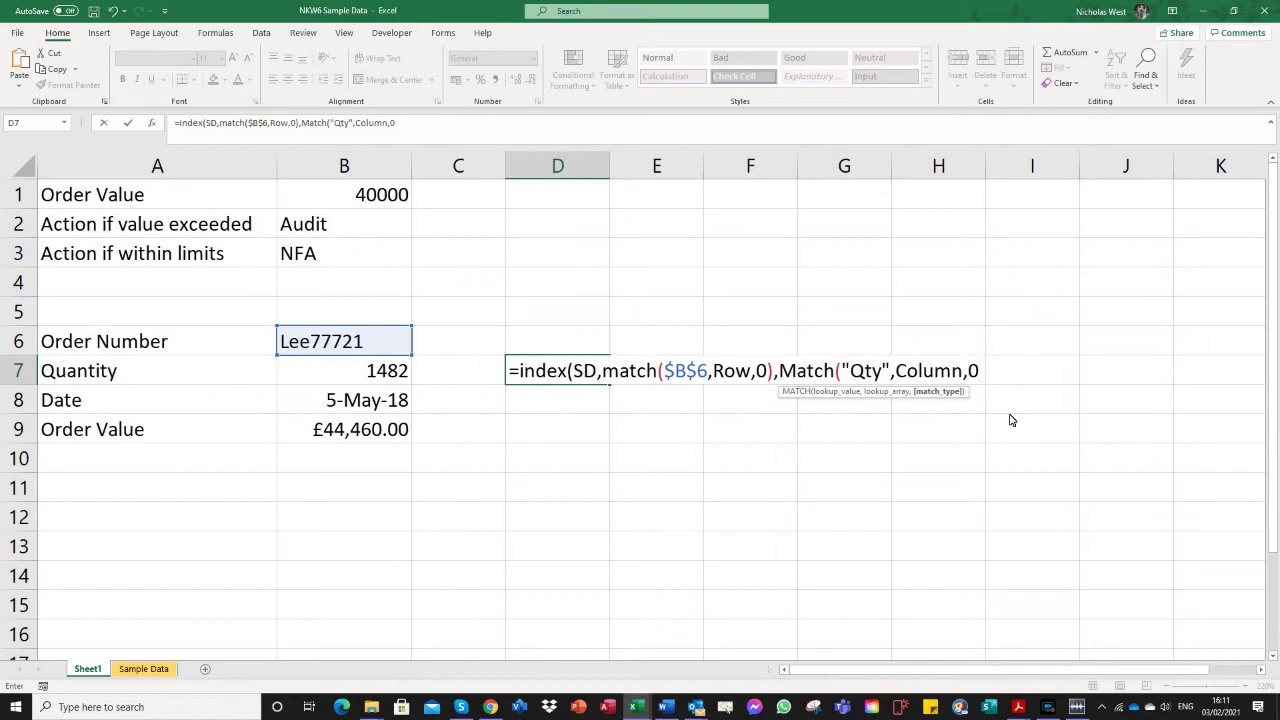
pyautogui.write(')')
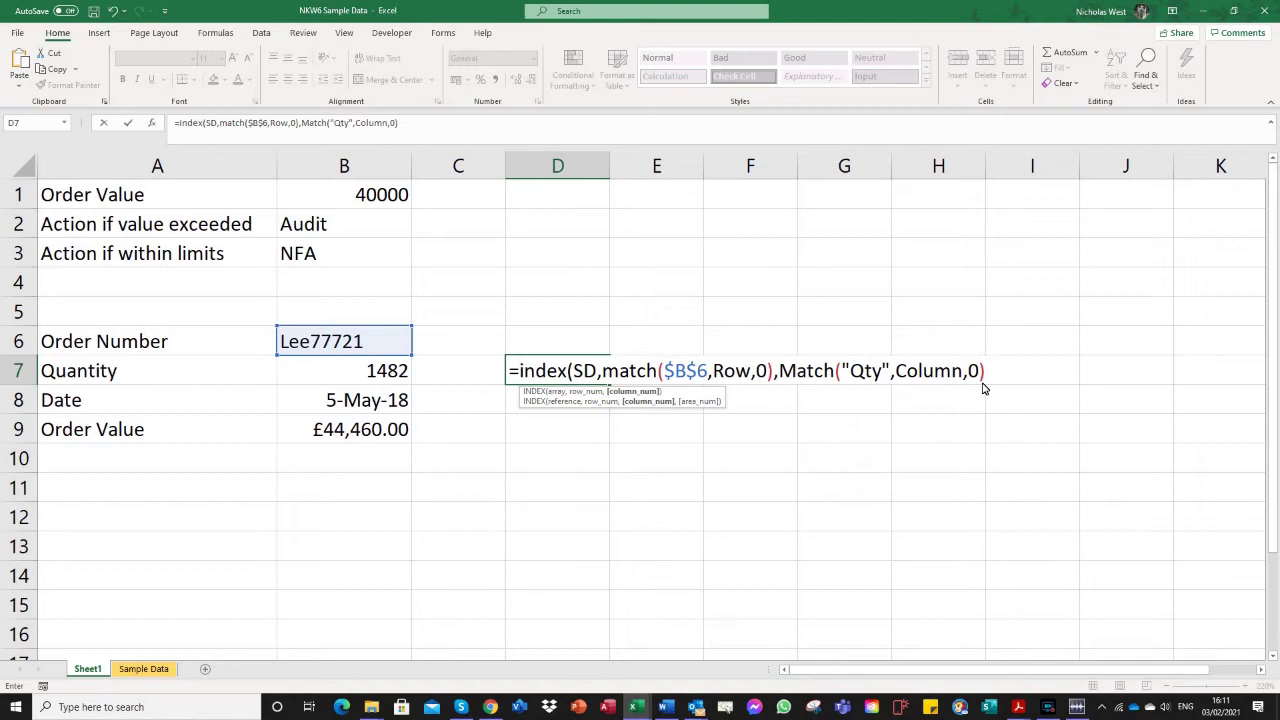
pyautogui.write(')')
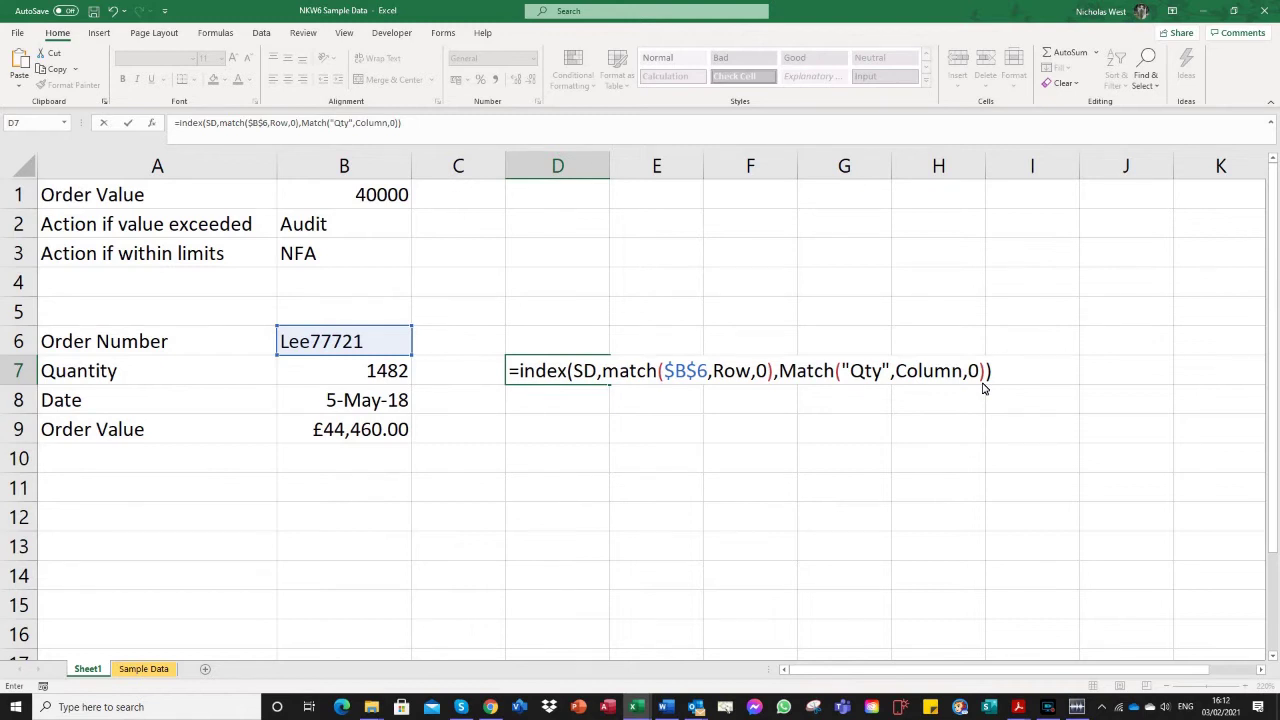
pyautogui.press('Return')
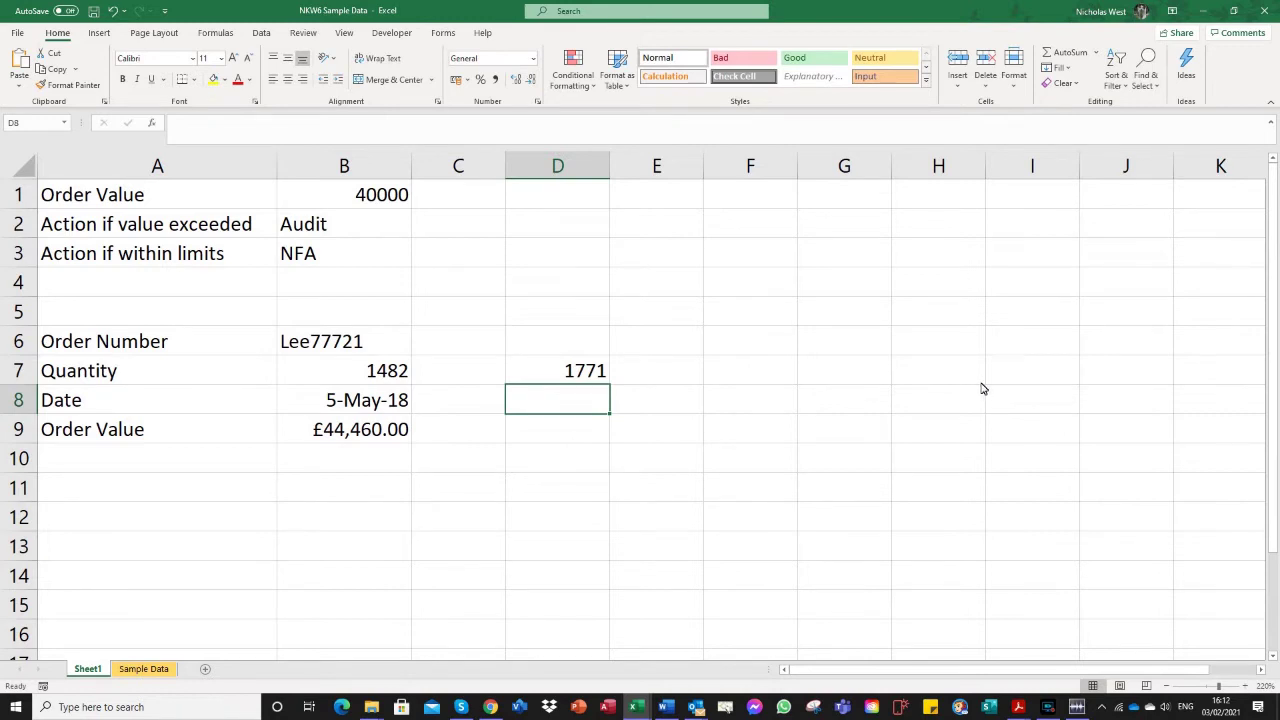
# Compare the quantity formulas in B7 and D7 for the order in B6, and check the order's row on Sample Data.
pyautogui.click(390, 380)
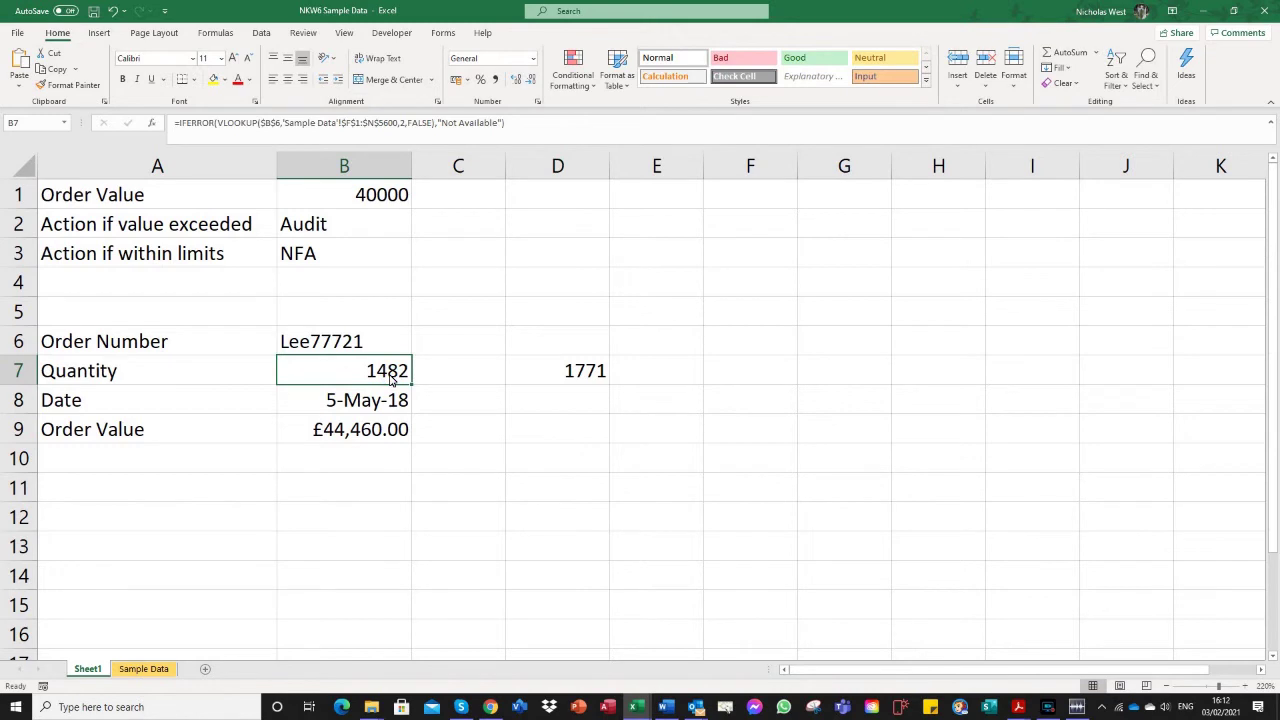
pyautogui.click(578, 383)
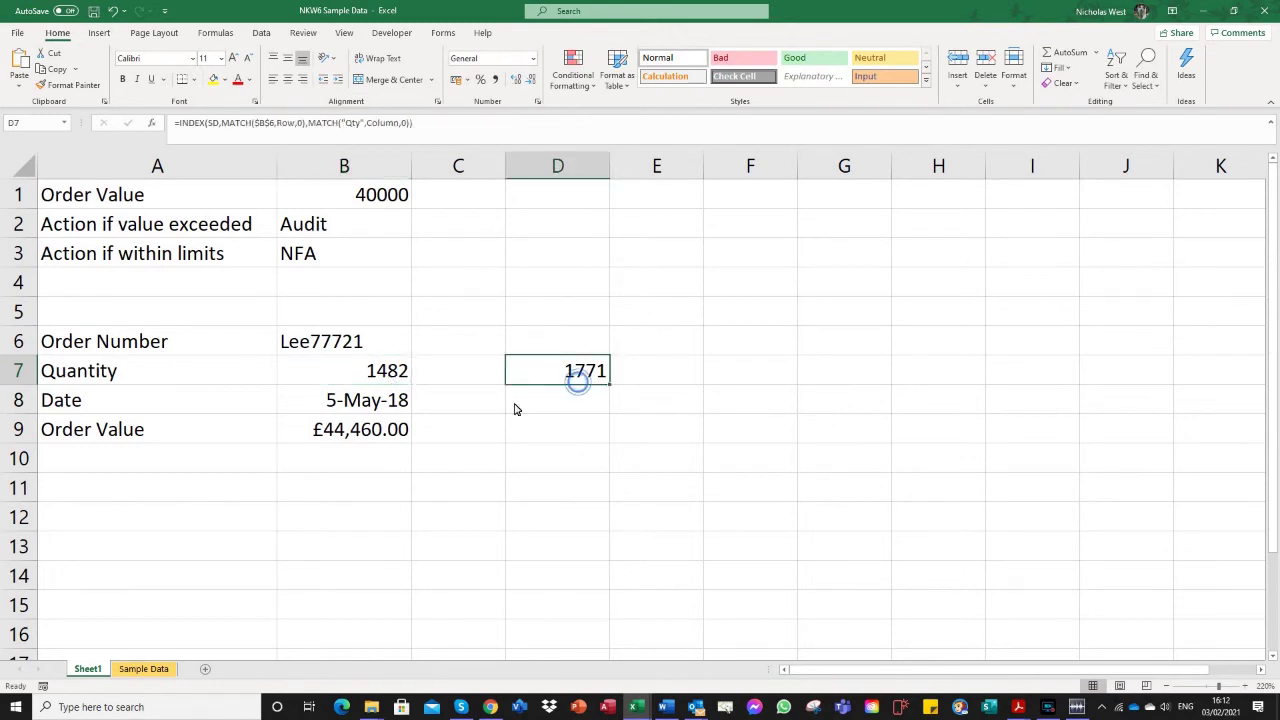
pyautogui.click(358, 345)
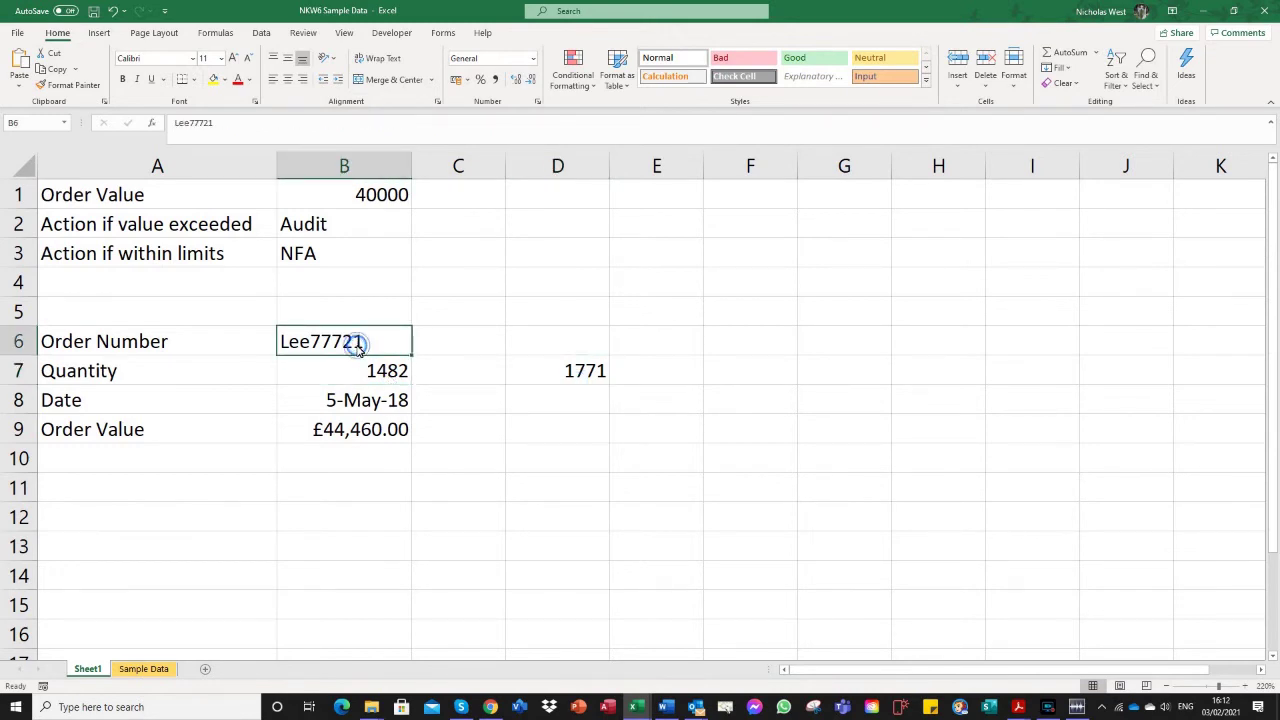
pyautogui.click(388, 376)
pyautogui.click(583, 373)
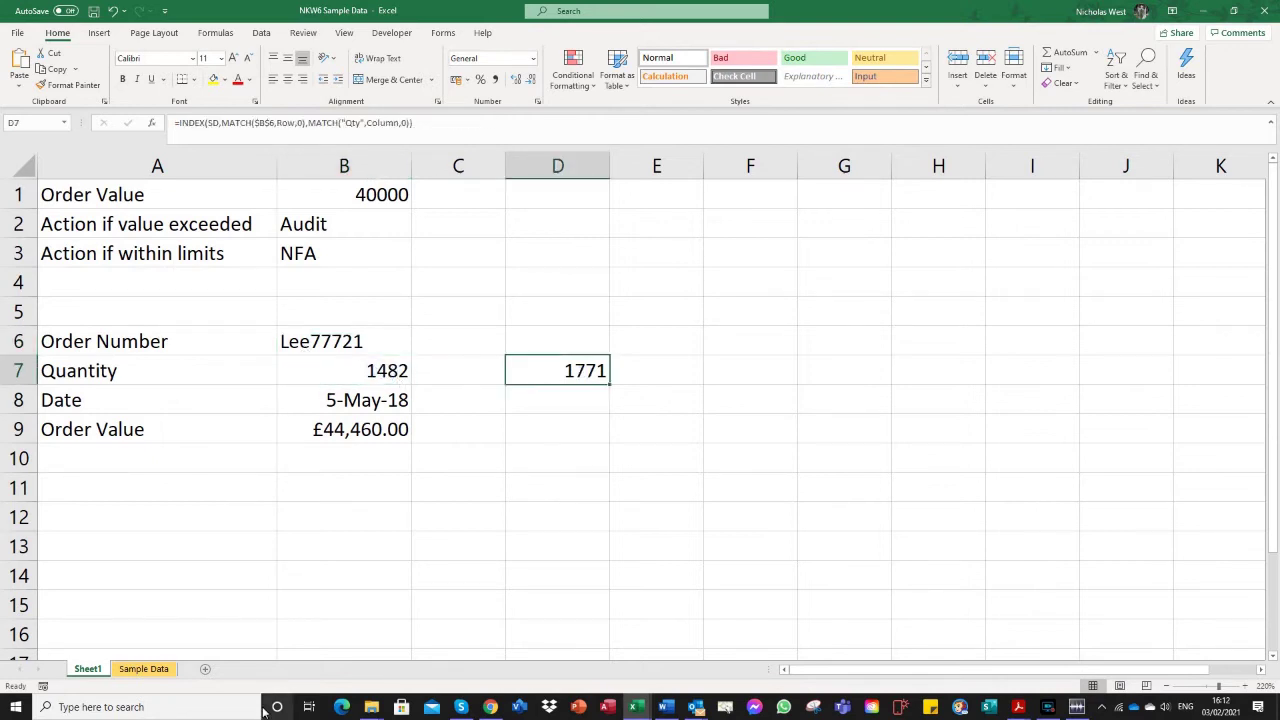
pyautogui.click(143, 668)
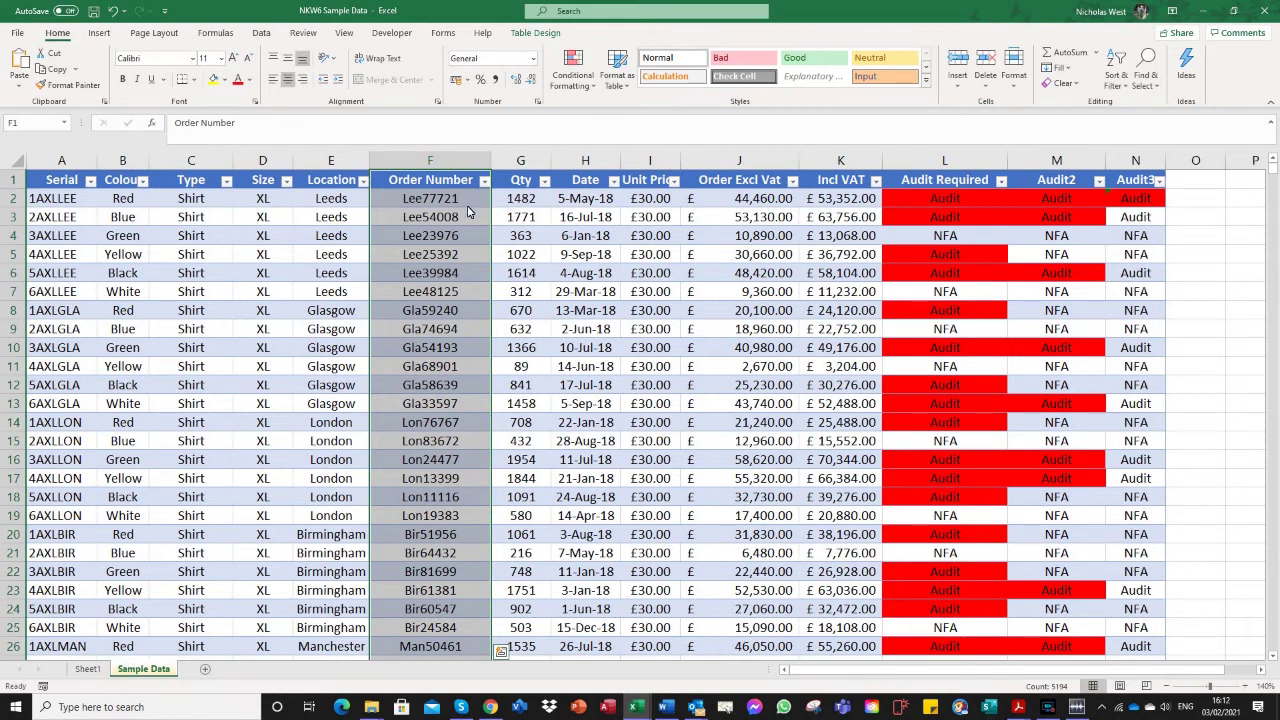
pyautogui.click(87, 668)
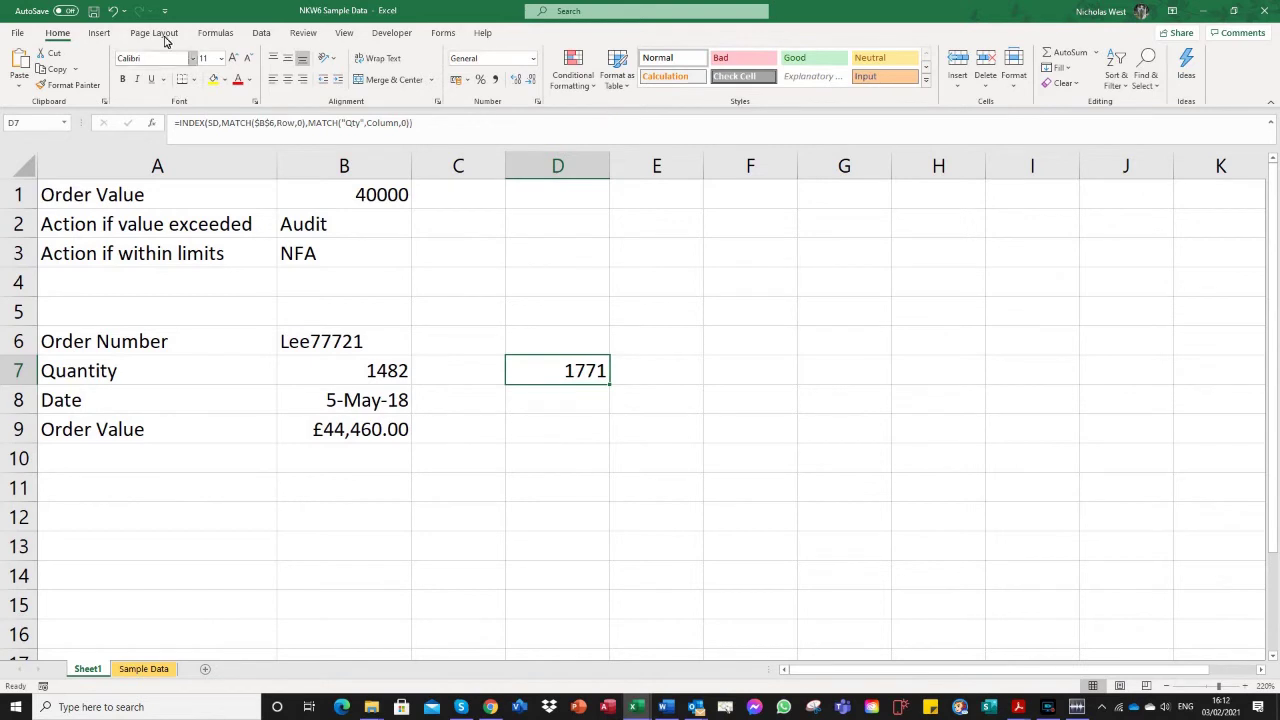
# Redefine the named range Row to cover only the order numbers on Sample Data, from F2 to F5194, without the header.
pyautogui.click(216, 33)
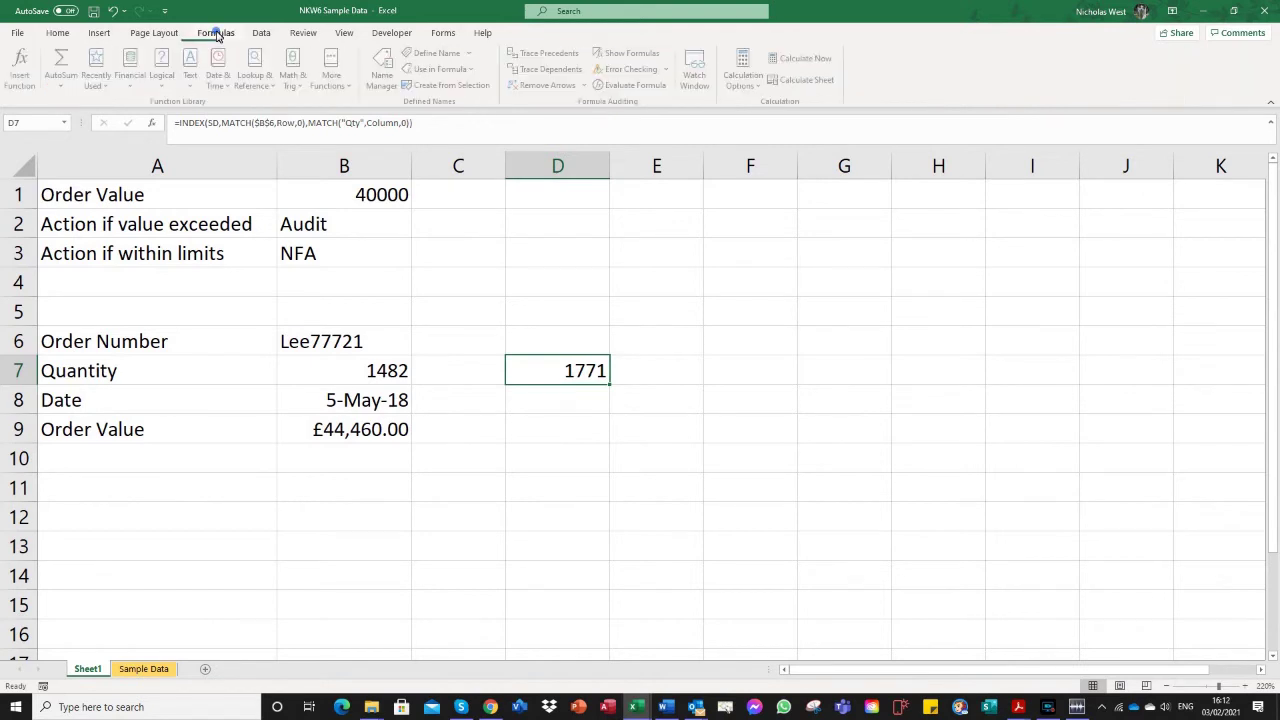
pyautogui.click(386, 78)
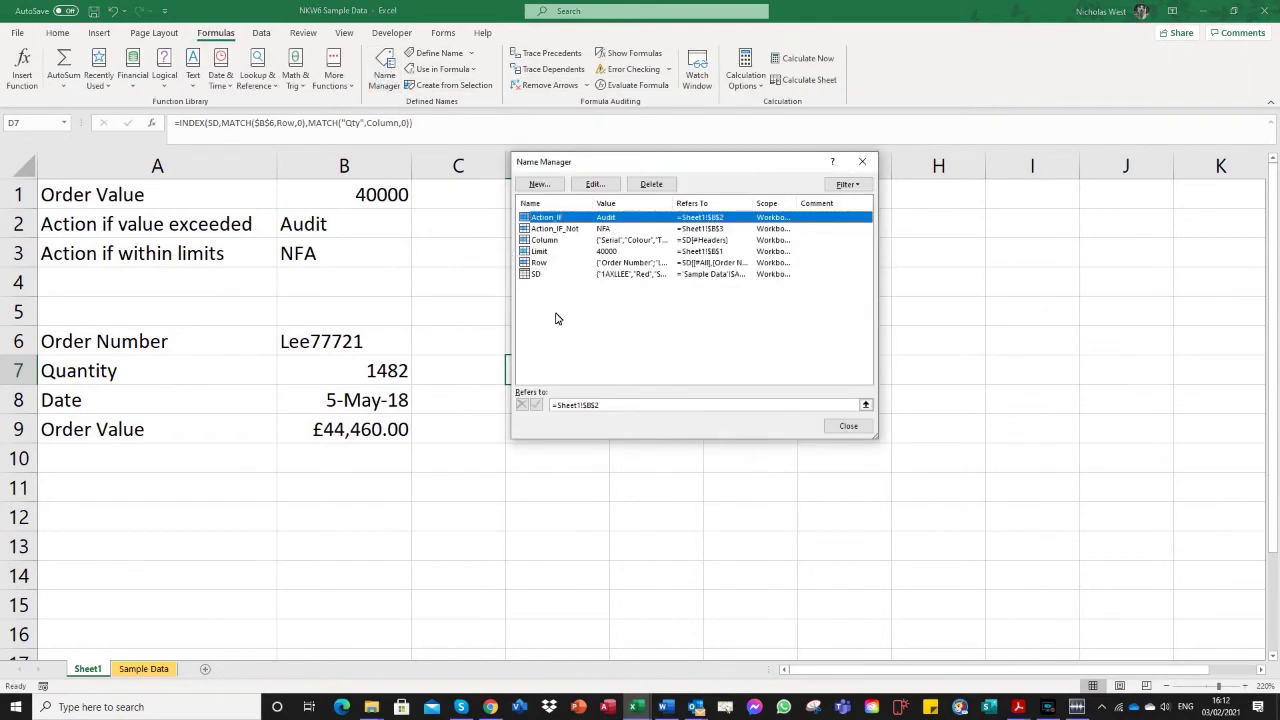
pyautogui.click(541, 263)
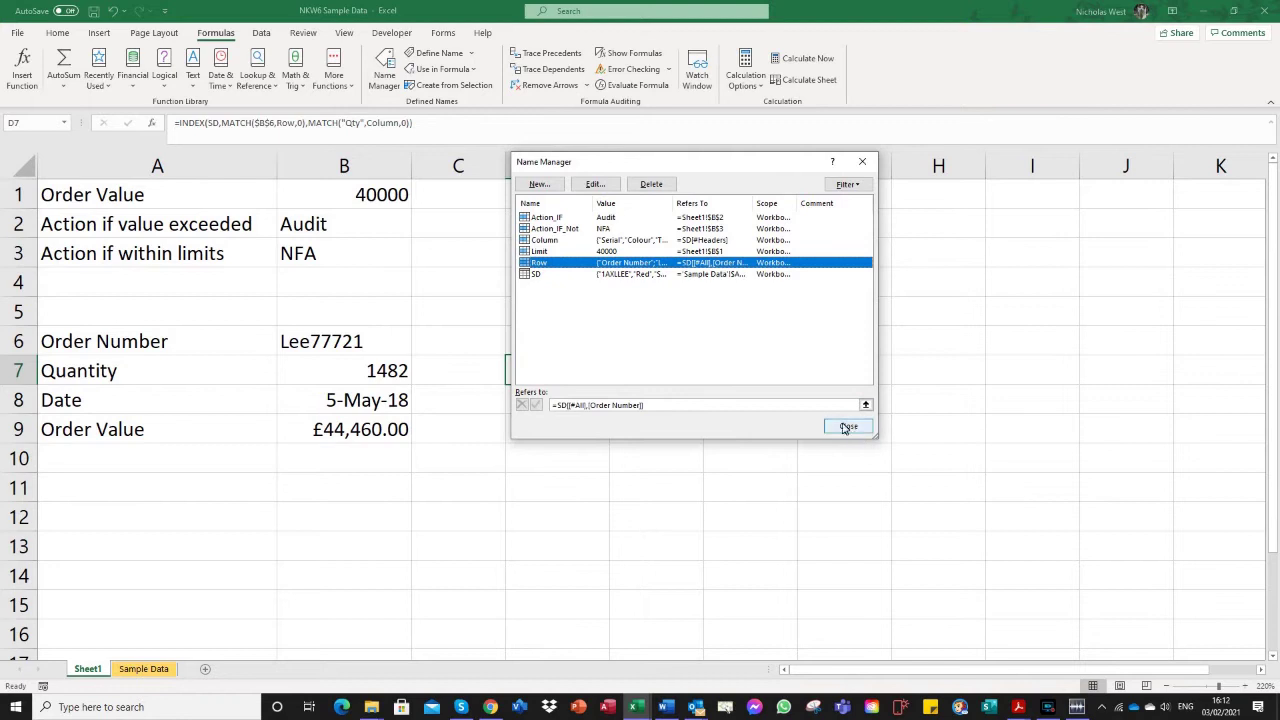
pyautogui.click(596, 185)
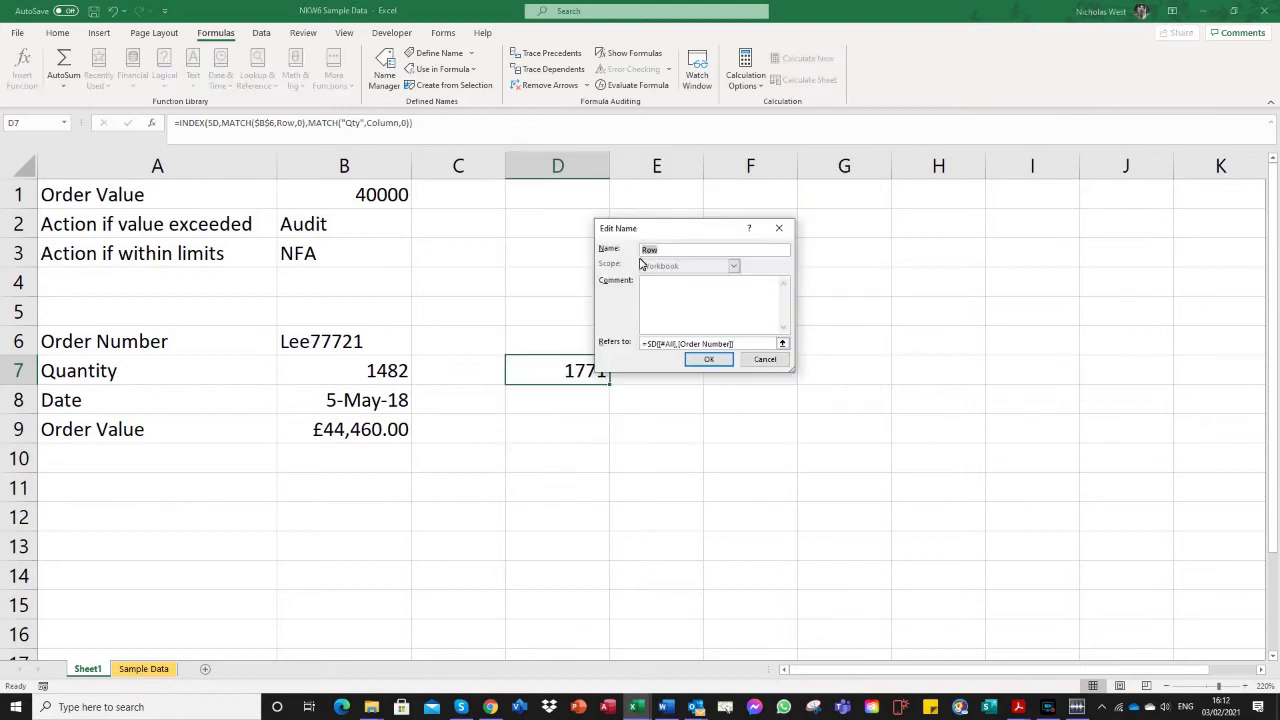
pyautogui.click(734, 344)
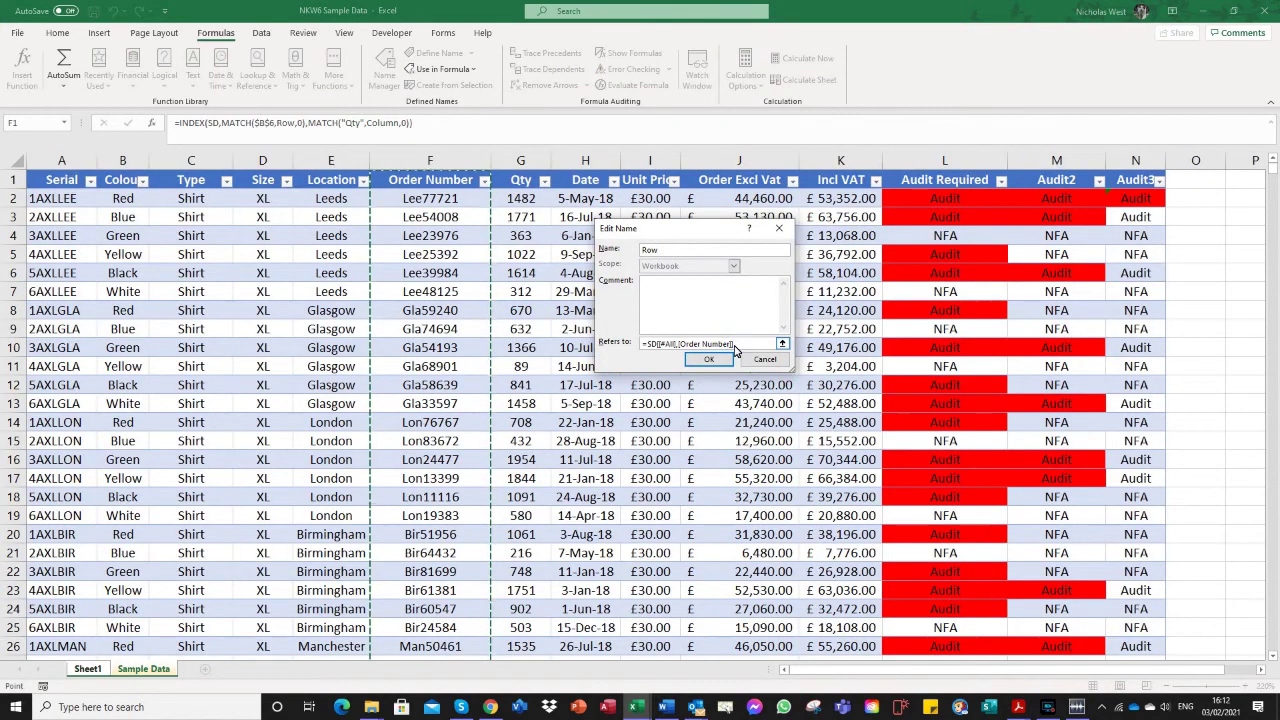
pyautogui.click(453, 204)
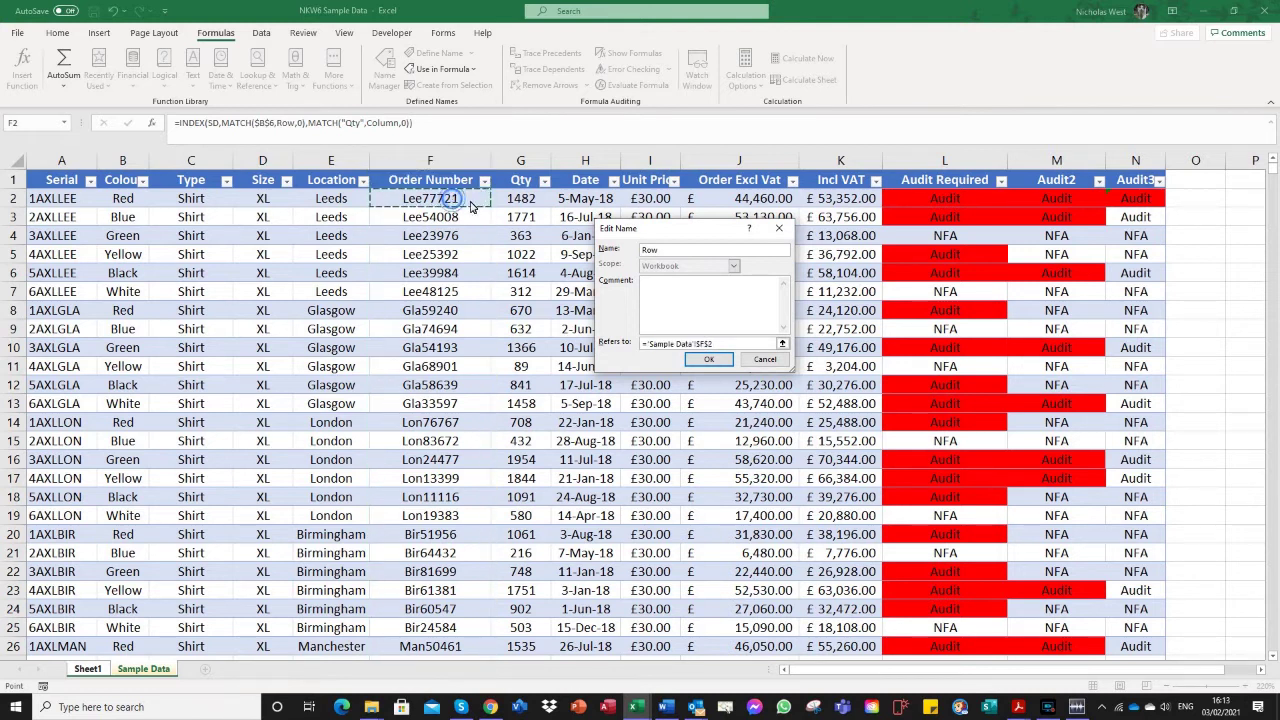
pyautogui.moveTo(1272, 172); pyautogui.dragTo(1272, 645)
pyautogui.scroll(-1, 560, 595)
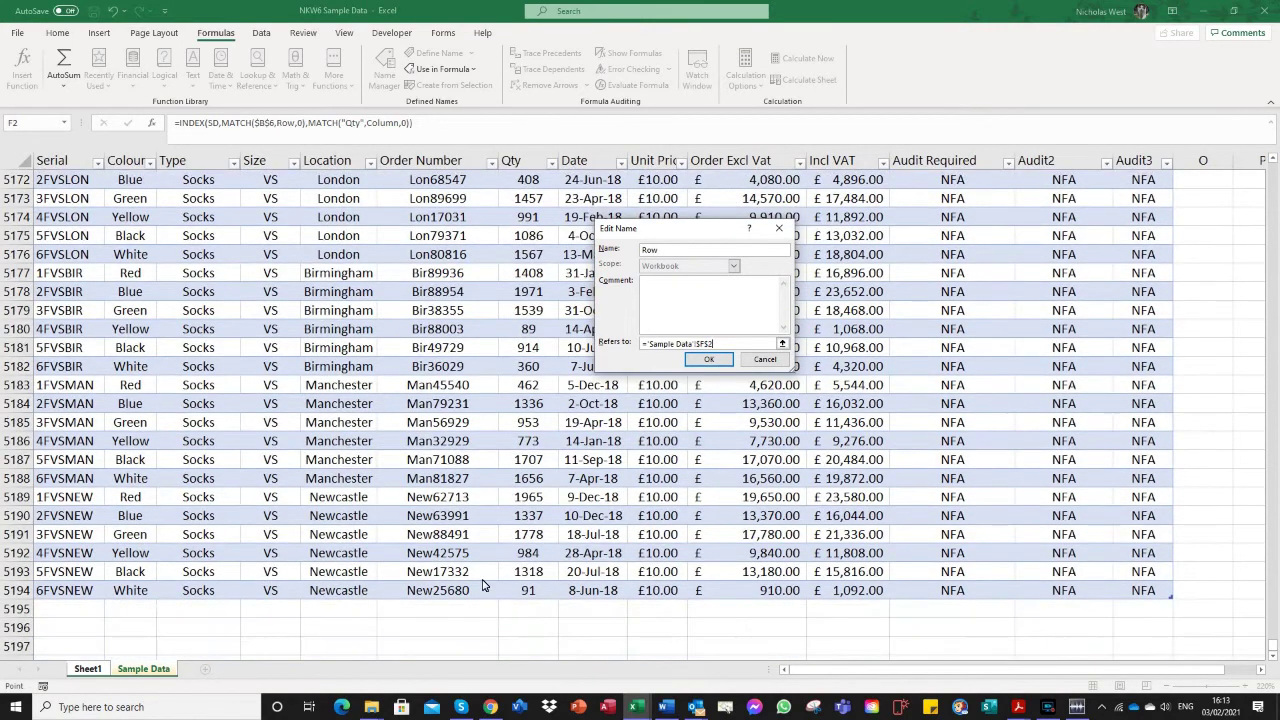
pyautogui.keyDown('shift'); pyautogui.click(441, 592); pyautogui.keyUp('shift')
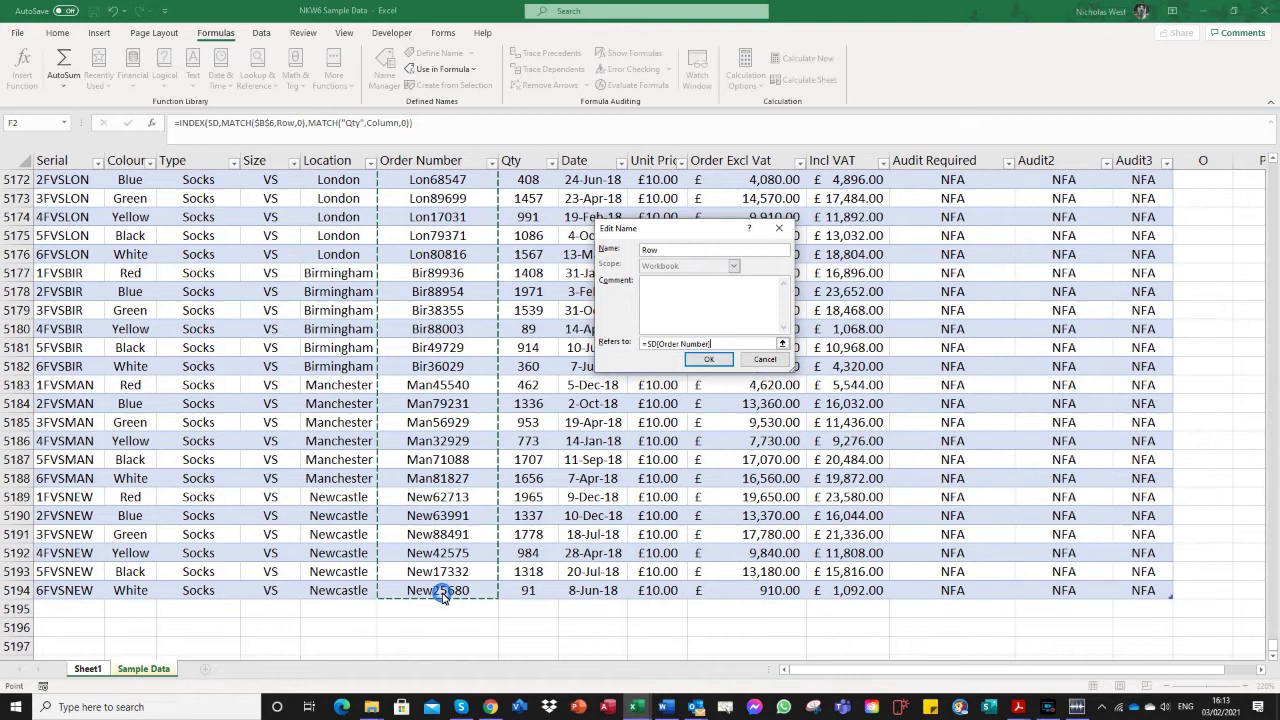
pyautogui.click(709, 360)
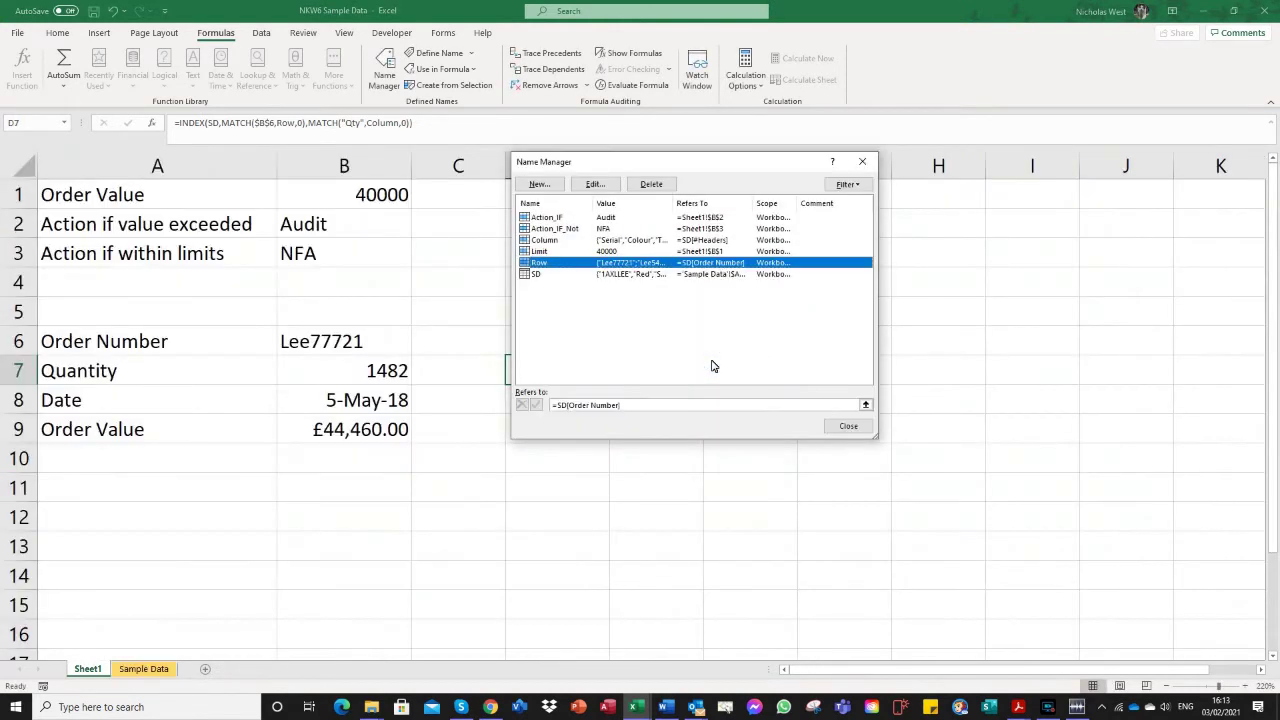
pyautogui.click(848, 427)
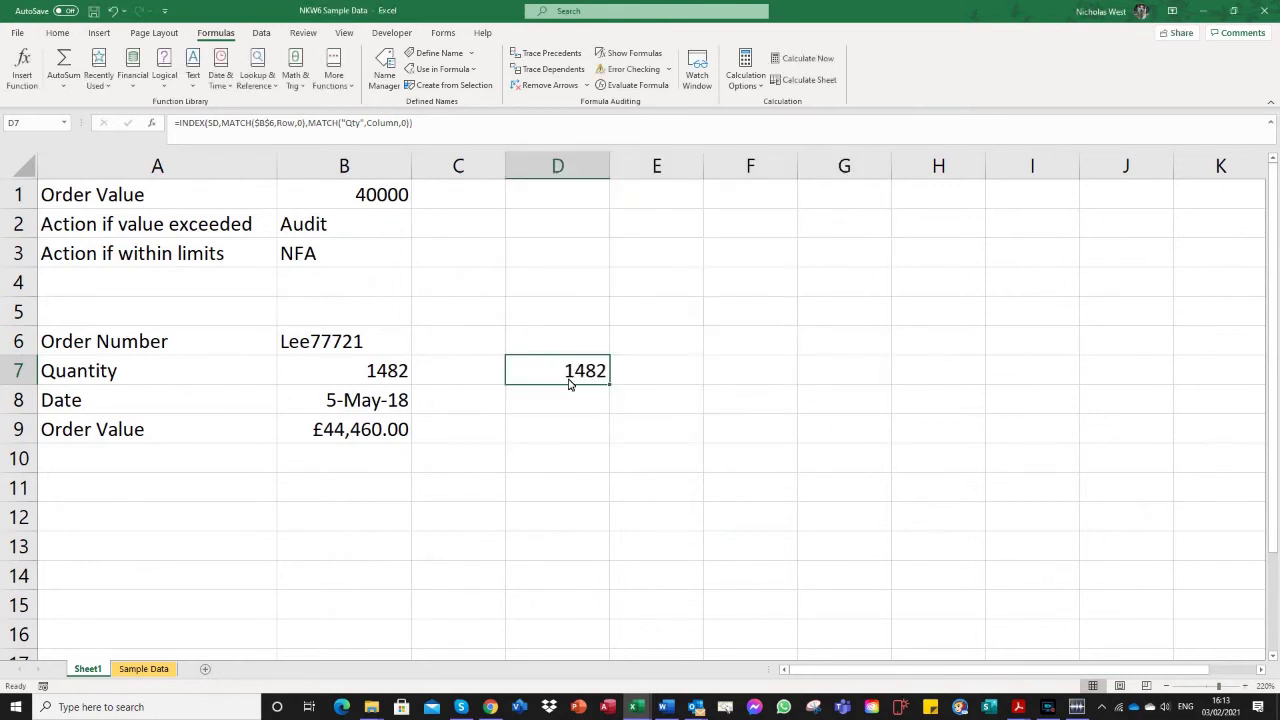
# Check the first rows of the Sample Data table against the INDEX result in D7 of Sheet1.
pyautogui.click(144, 668)
pyautogui.scroll(6, 1120, 428)
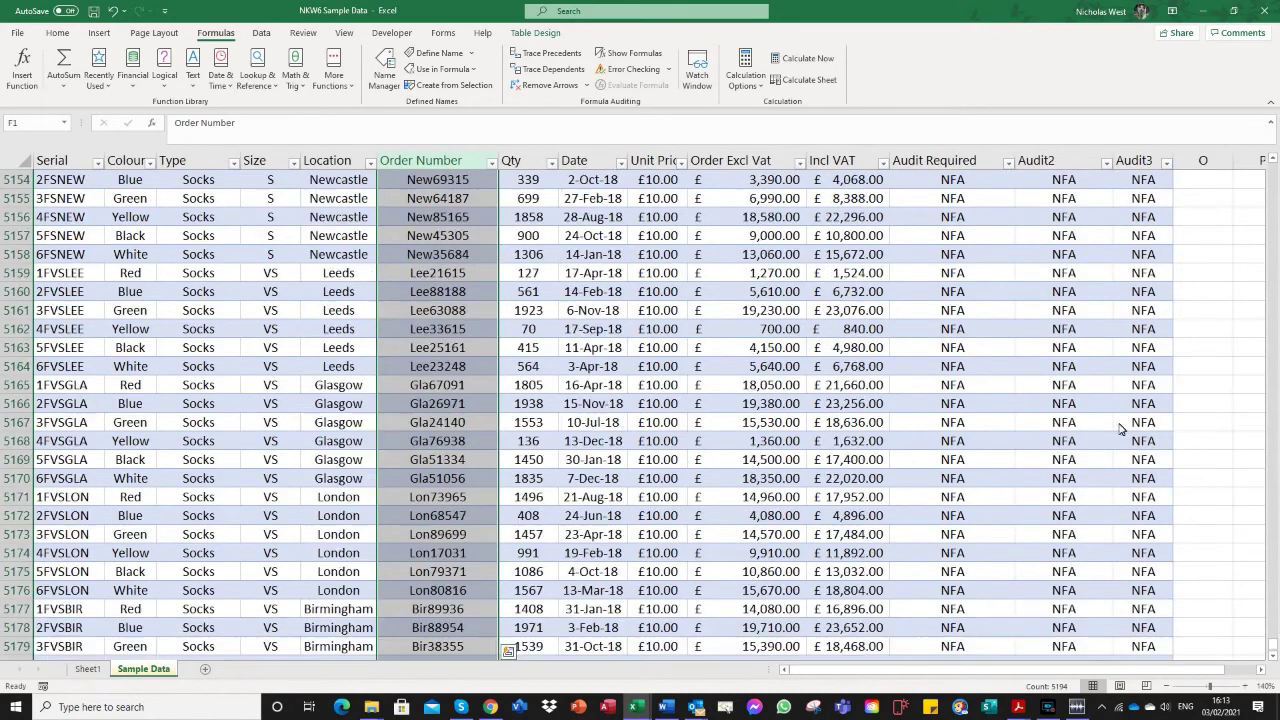
pyautogui.moveTo(1274, 648); pyautogui.dragTo(1272, 168)
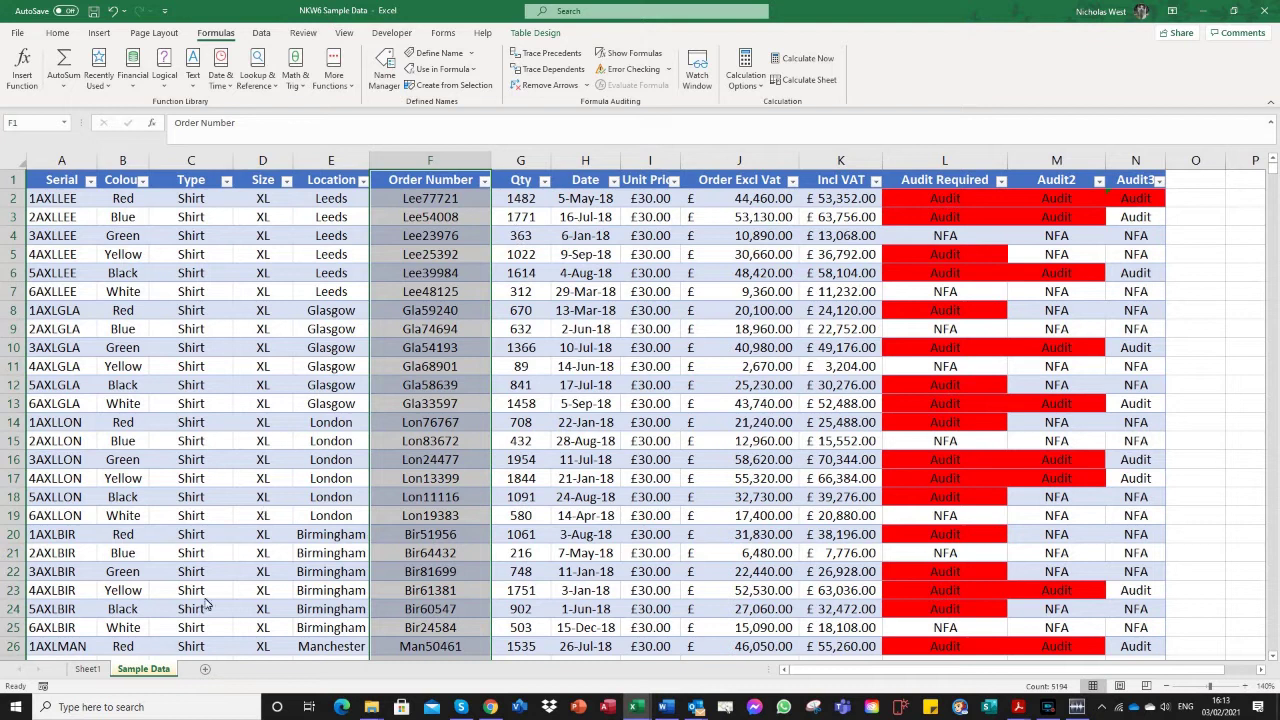
pyautogui.click(88, 669)
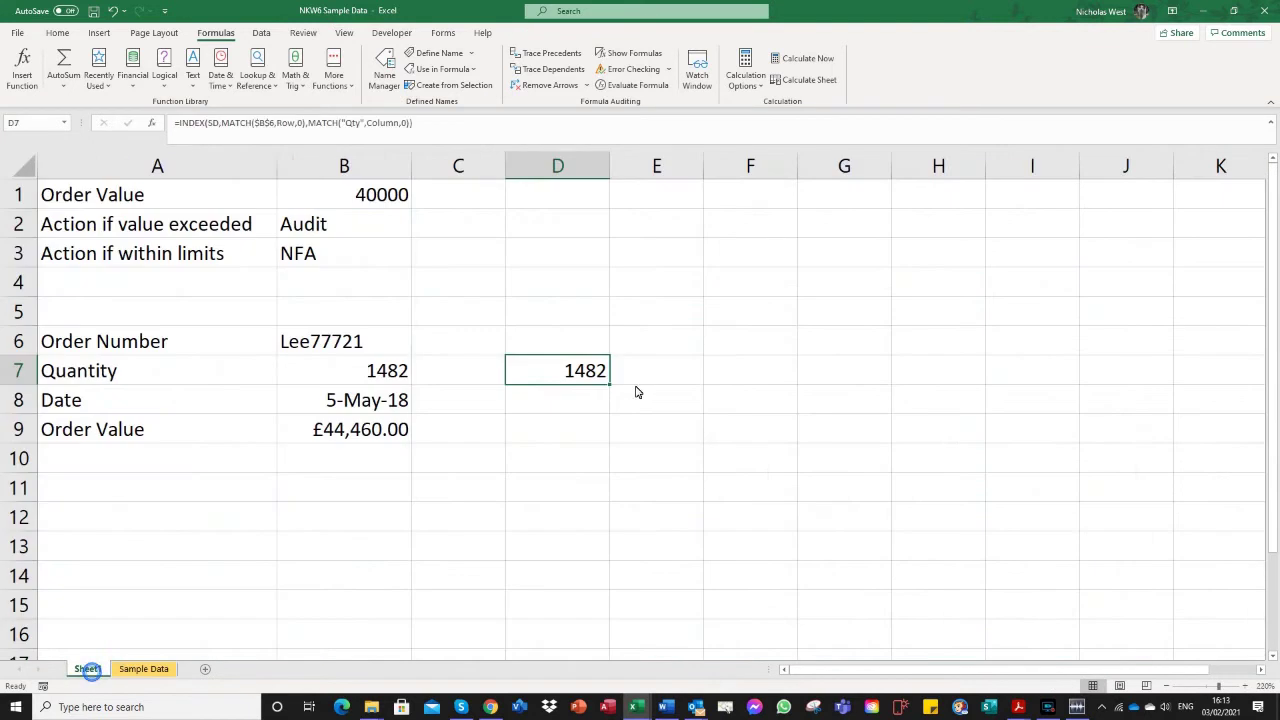
pyautogui.click(553, 403)
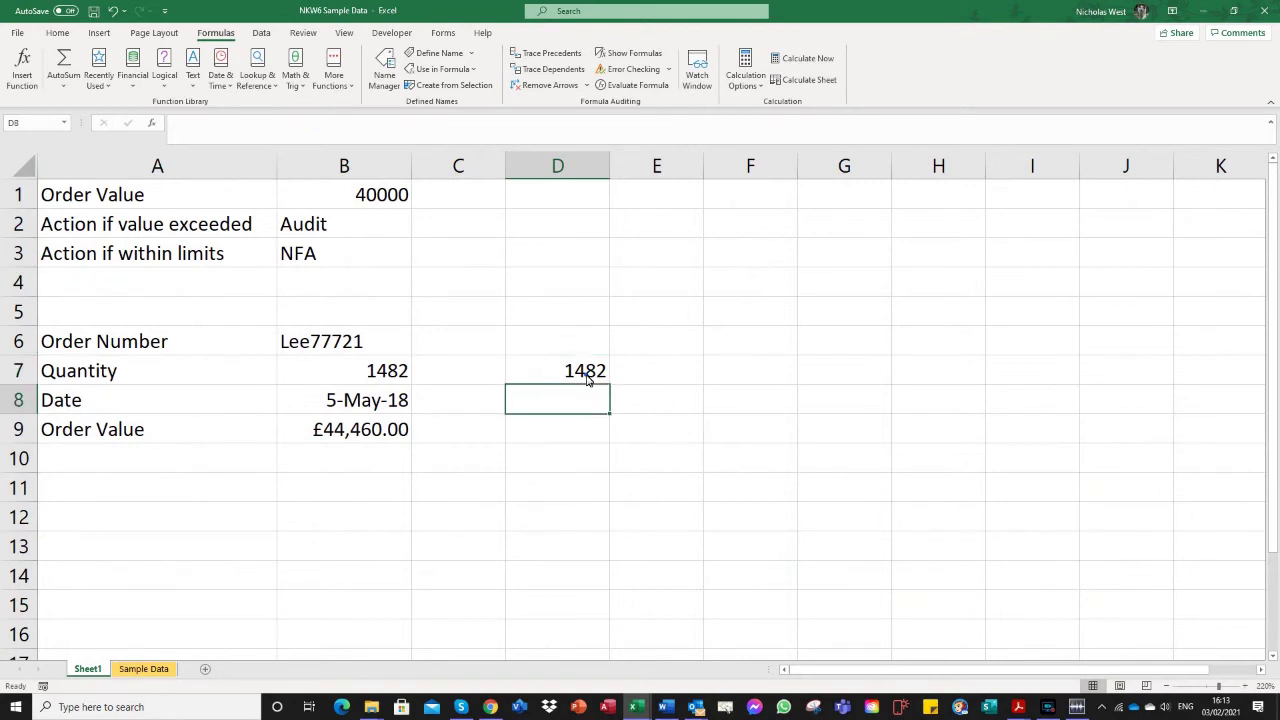
pyautogui.click(586, 375)
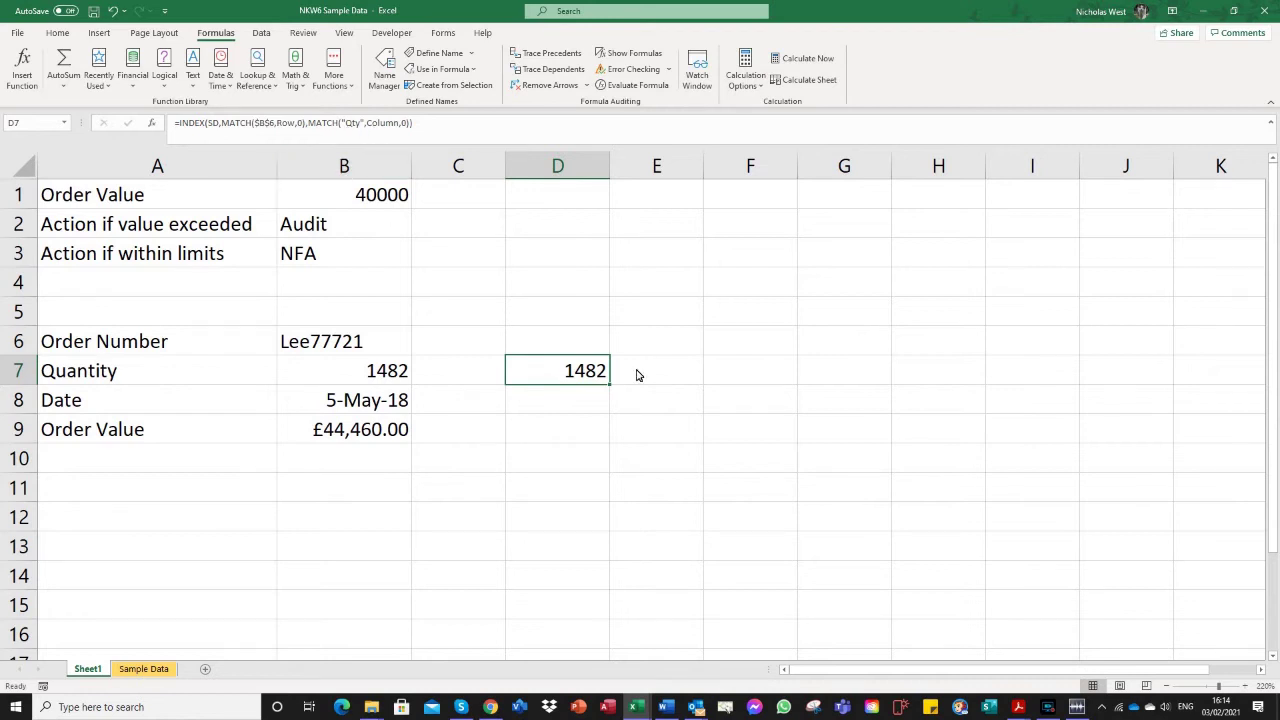
# Copy the INDEX formula from D7 and paste it as formulas only into D8:D9.
pyautogui.rightClick(583, 376)
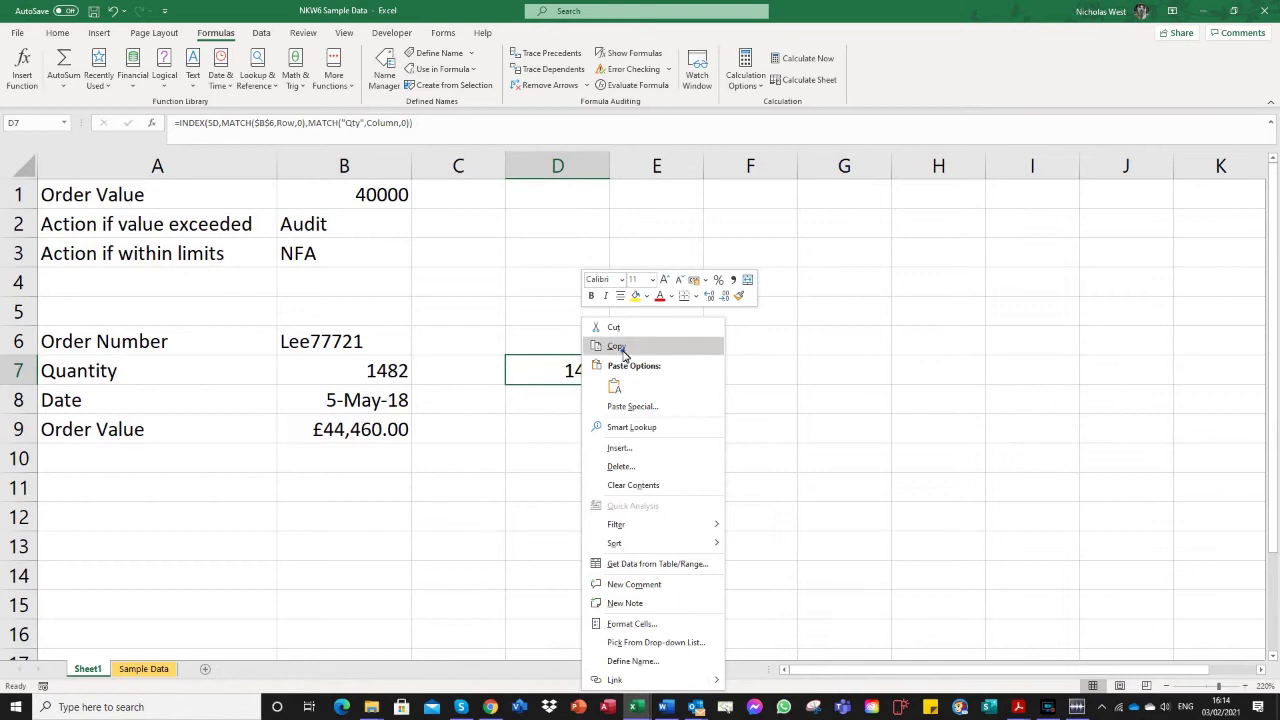
pyautogui.click(620, 348)
pyautogui.moveTo(569, 400); pyautogui.dragTo(564, 421)
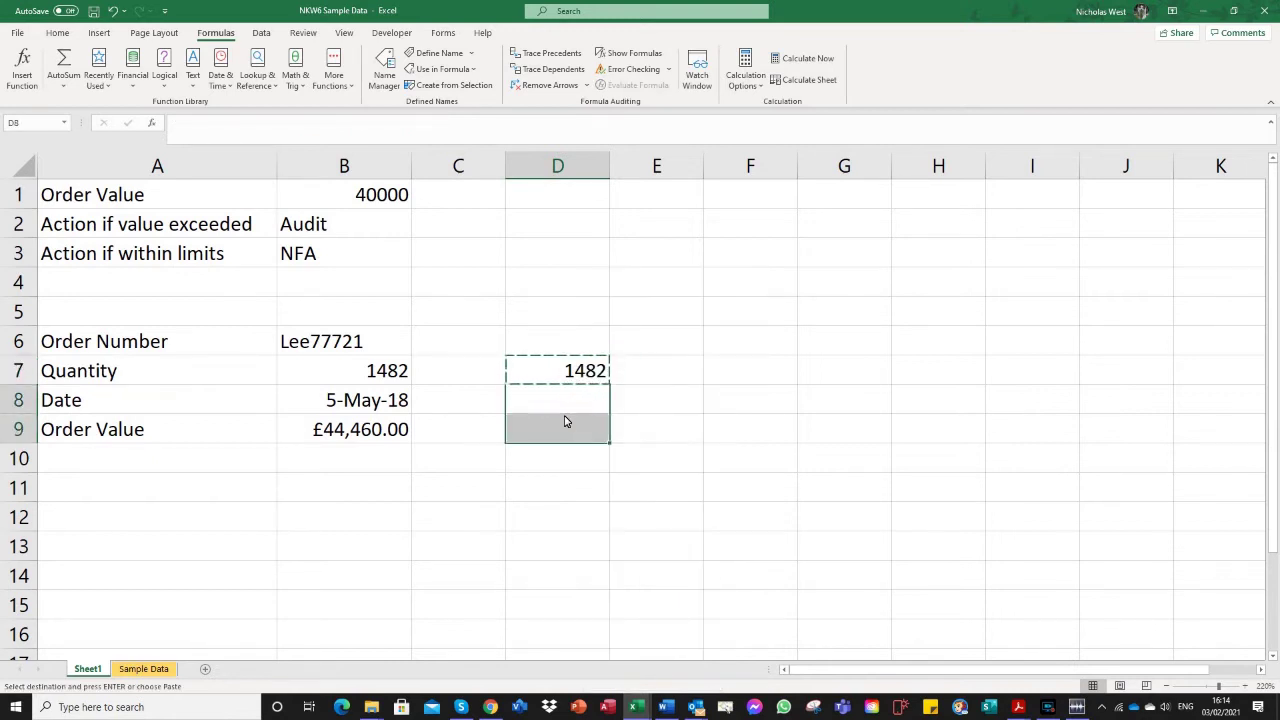
pyautogui.rightClick(561, 412)
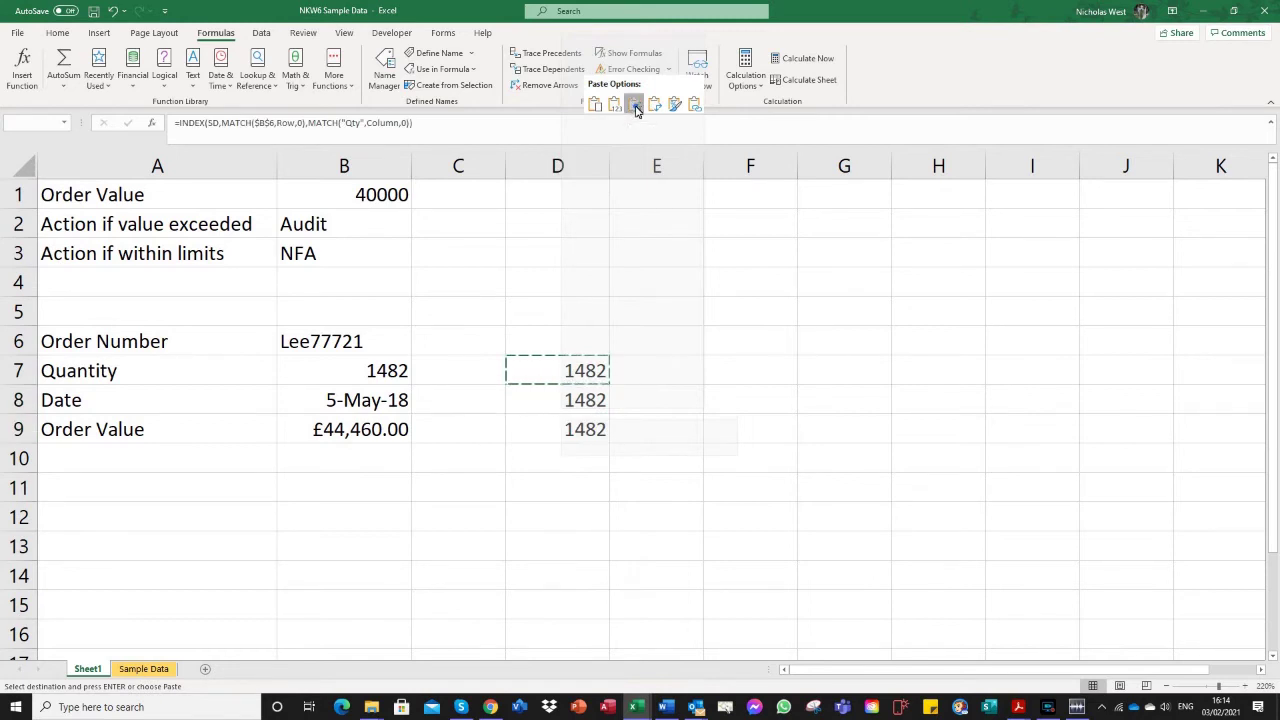
pyautogui.click(636, 106)
pyautogui.click(565, 408)
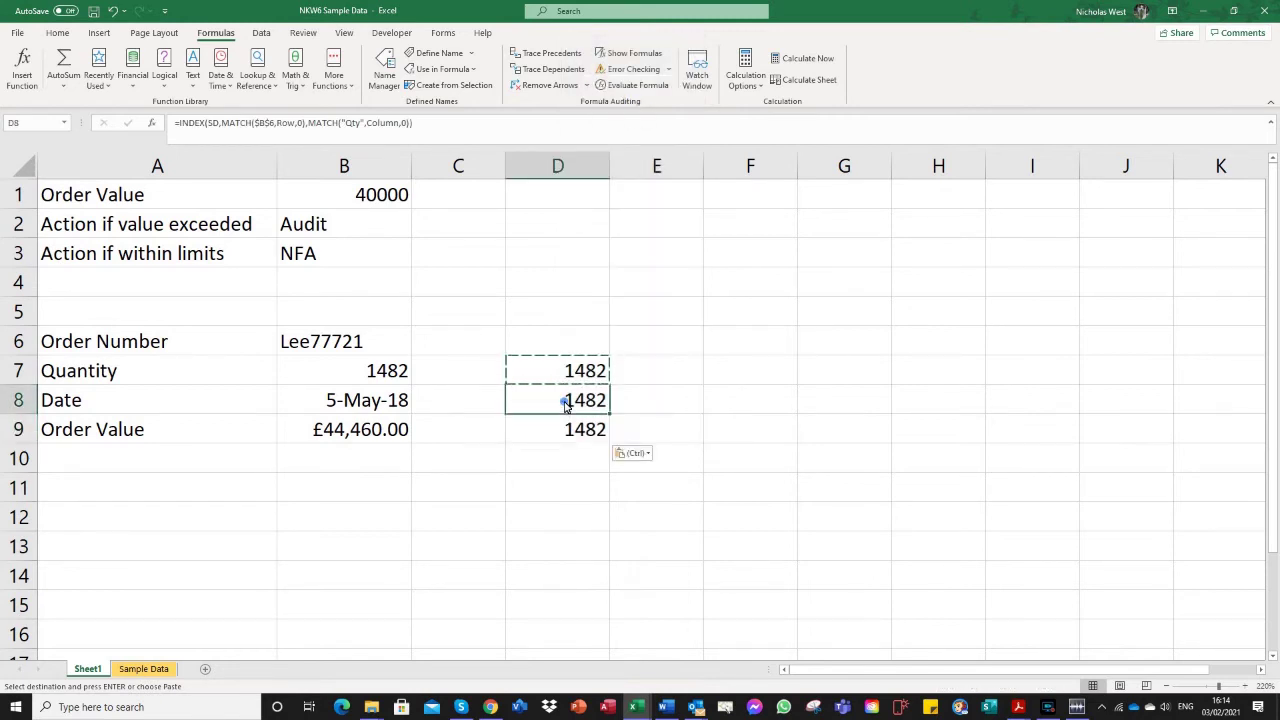
pyautogui.press('Escape')
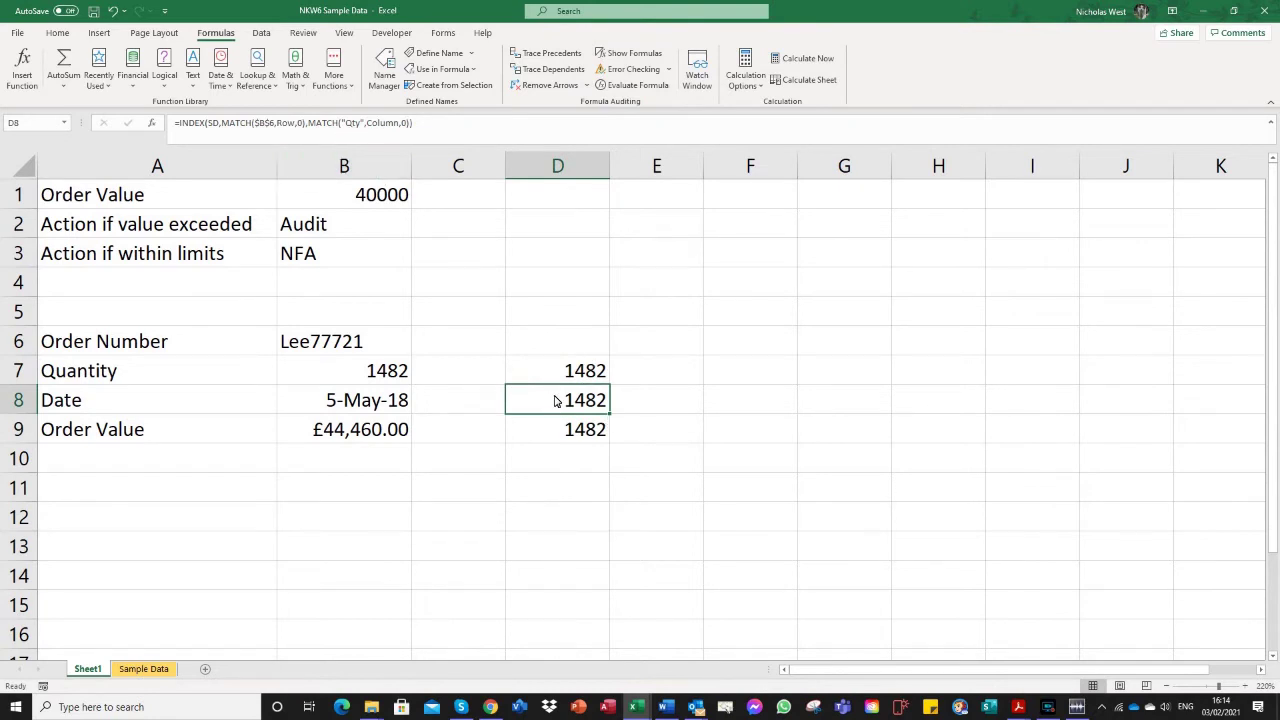
# Change the column lookup text in D8's INDEX formula to "Date".
pyautogui.click(355, 123)
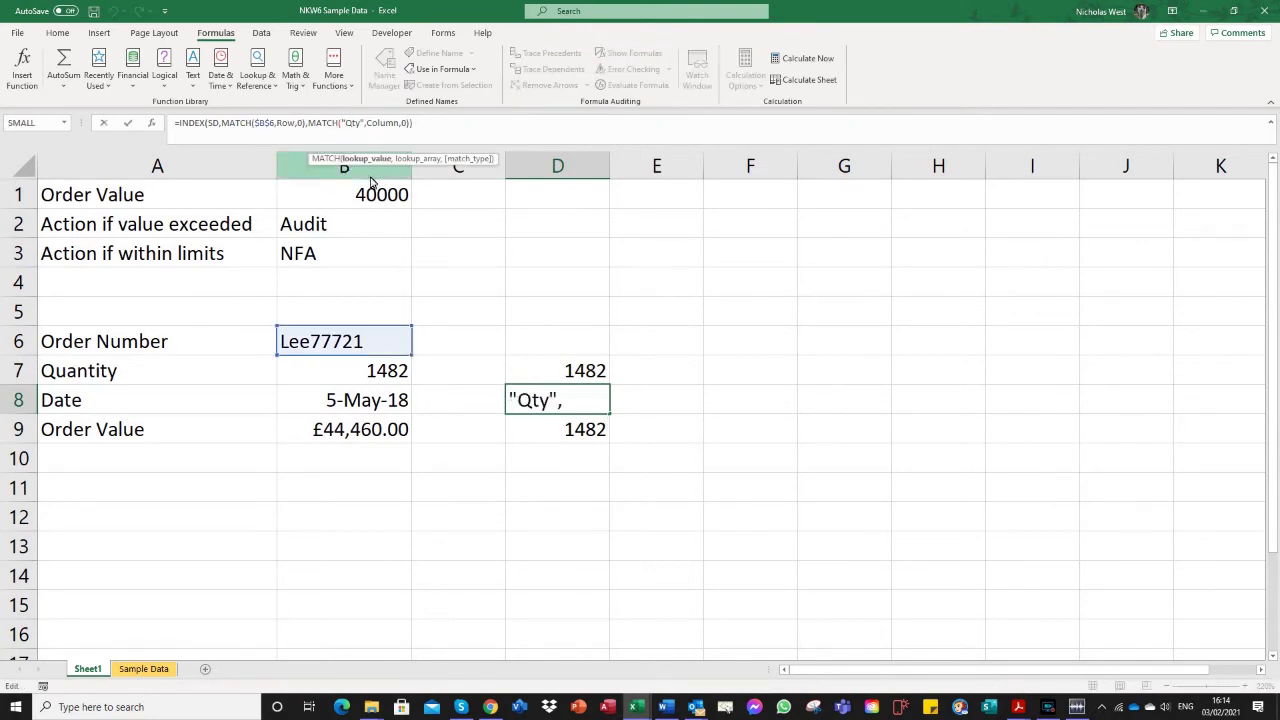
pyautogui.press('Delete')
pyautogui.press('Delete')
pyautogui.press('Delete')
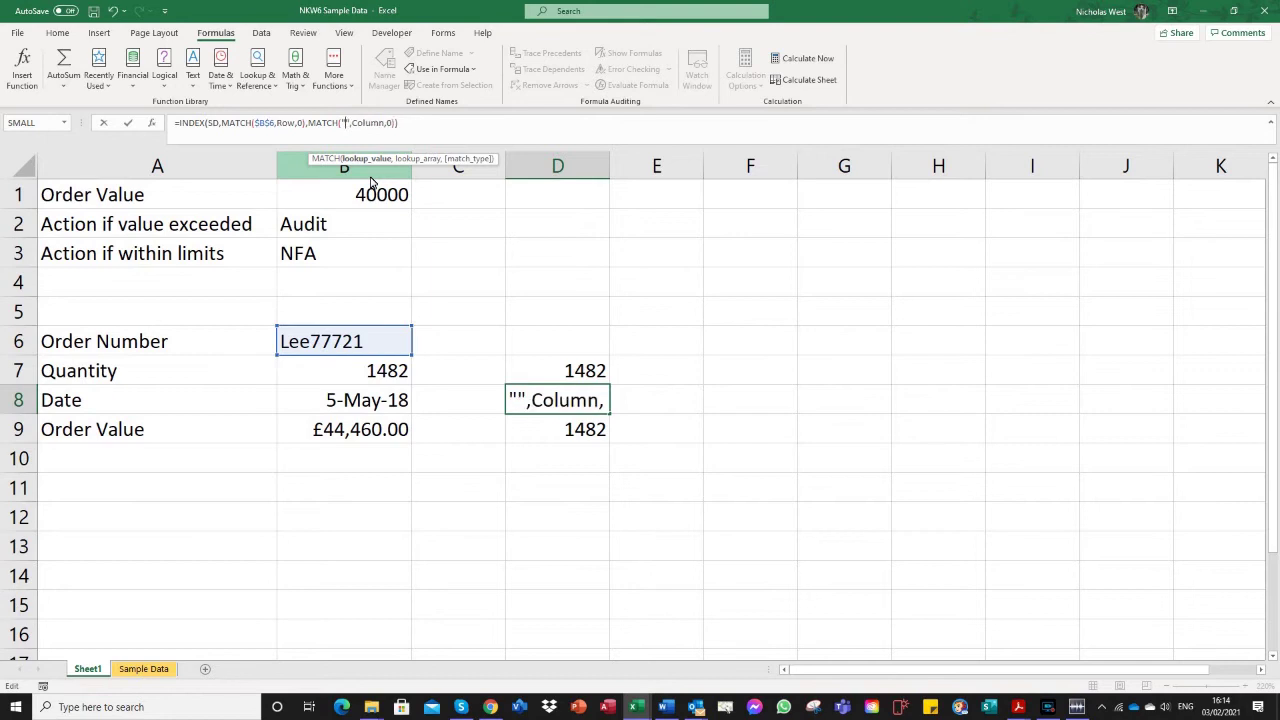
pyautogui.write('Date')
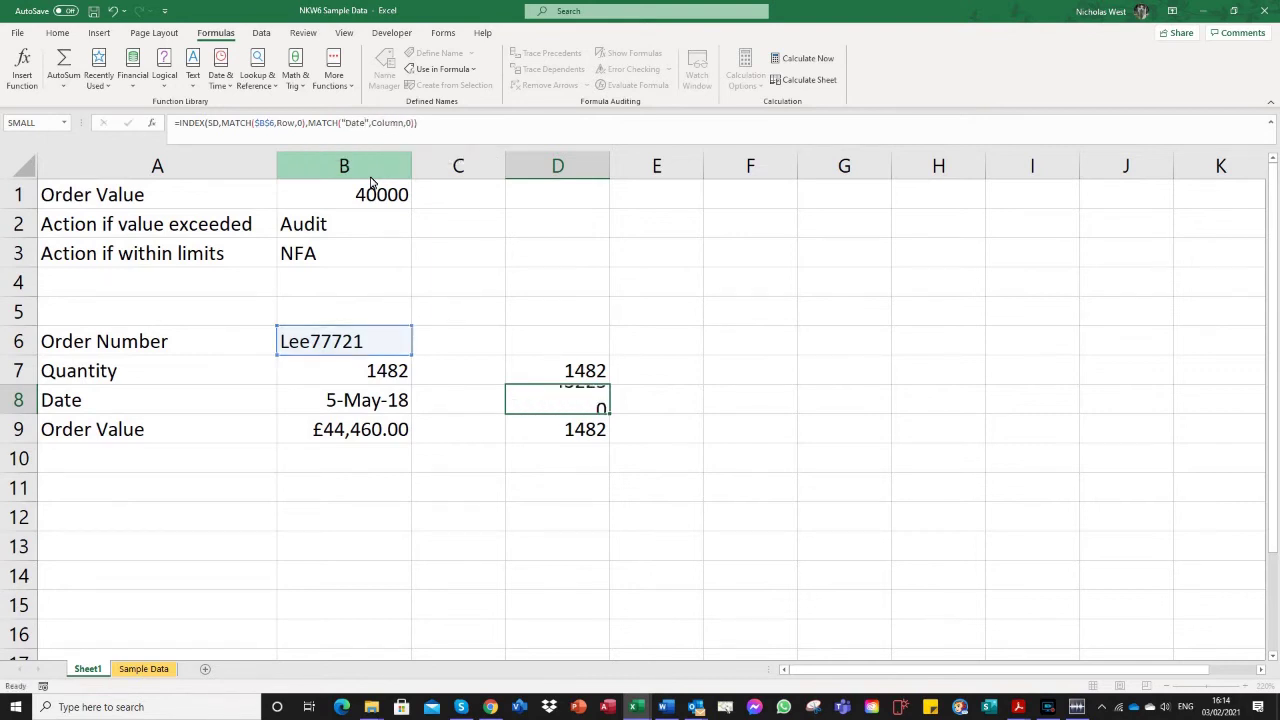
pyautogui.press('Return')
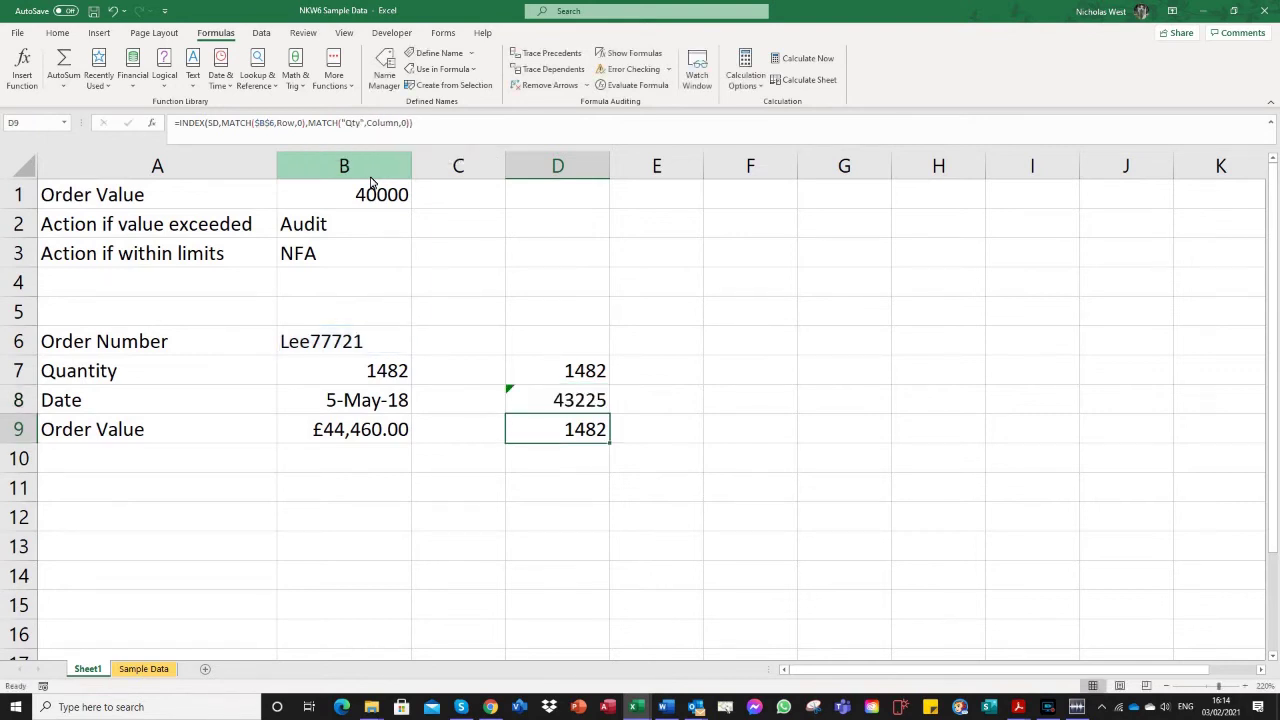
# Format D8 as a date in the 14-Mar-12 style.
pyautogui.click(577, 404)
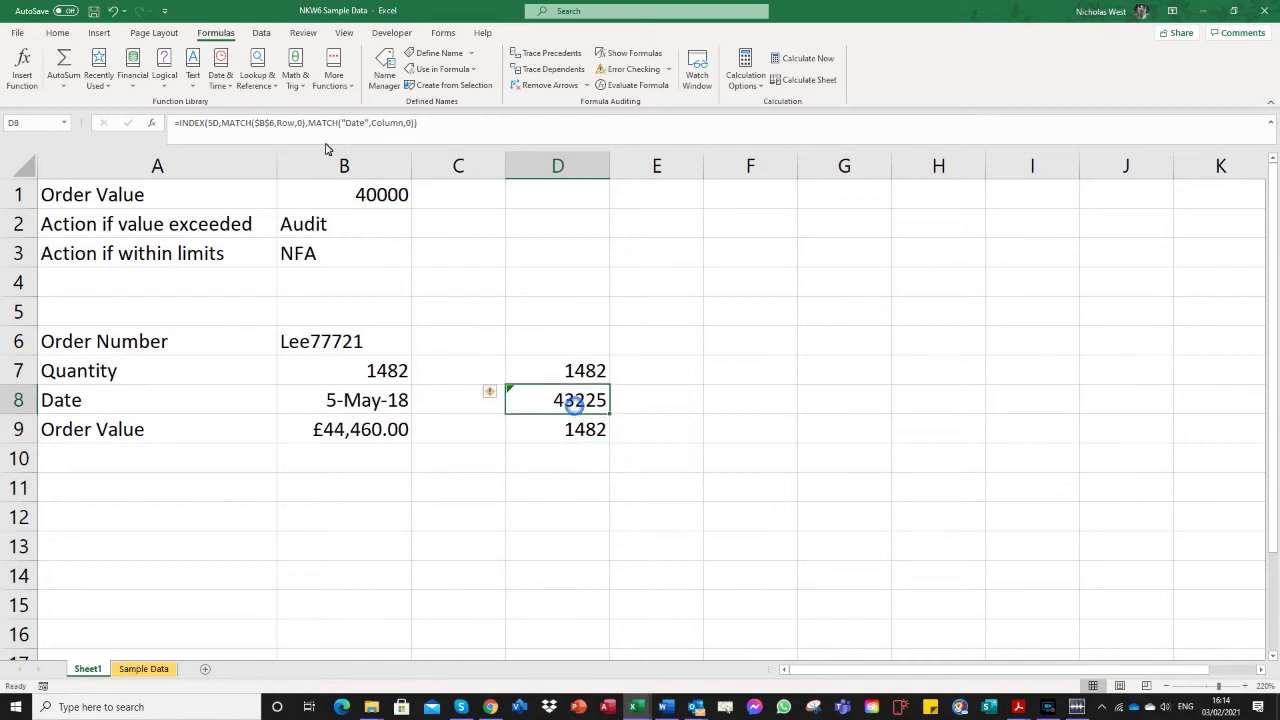
pyautogui.click(57, 33)
pyautogui.click(537, 102)
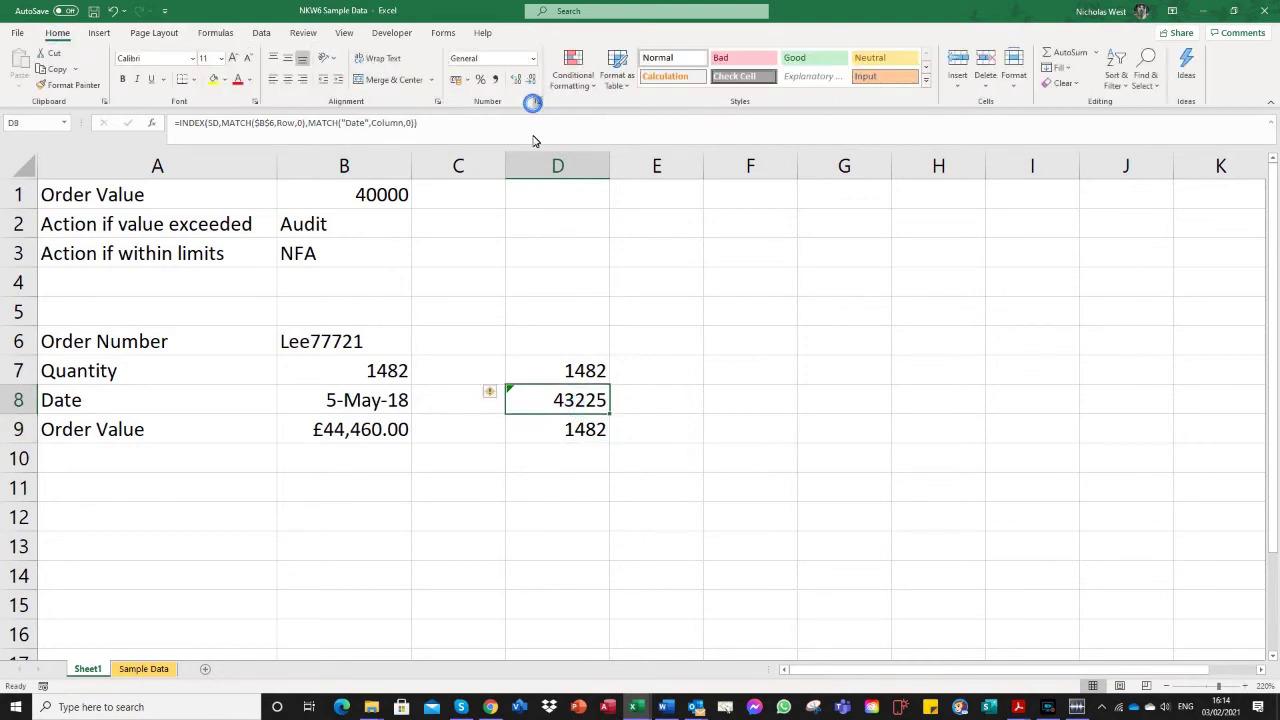
pyautogui.click(545, 231)
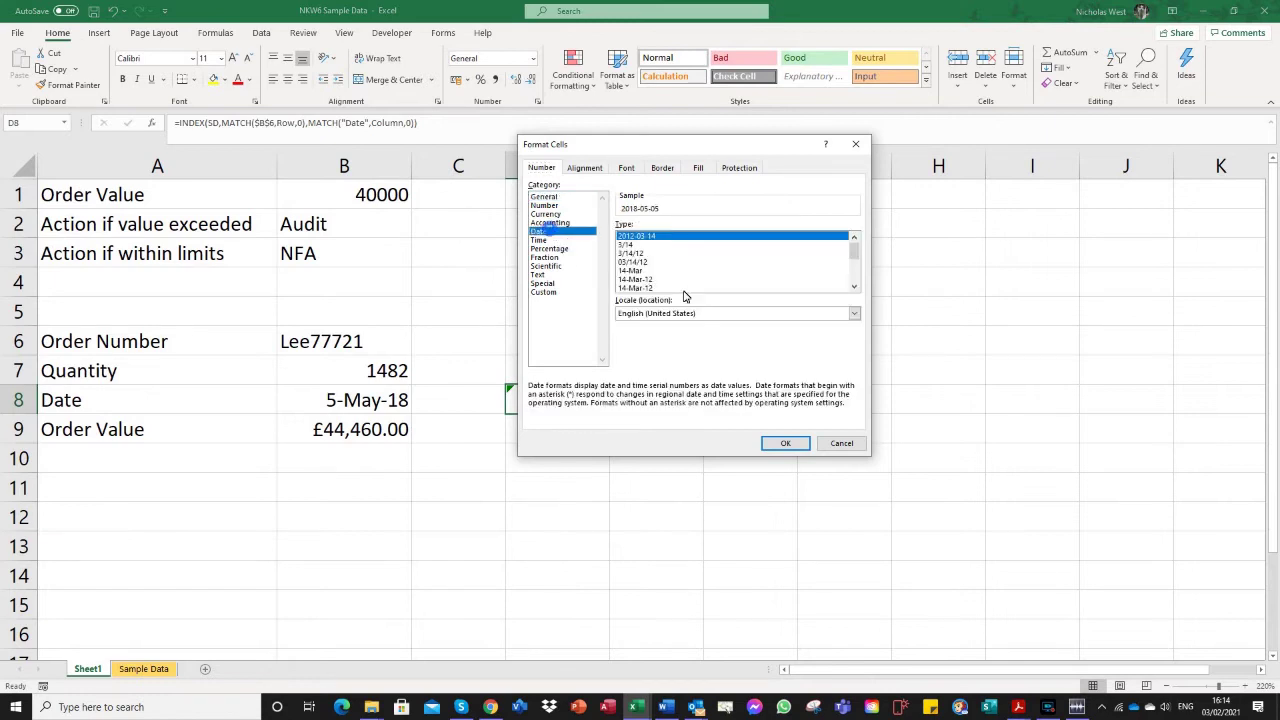
pyautogui.click(656, 281)
pyautogui.click(785, 443)
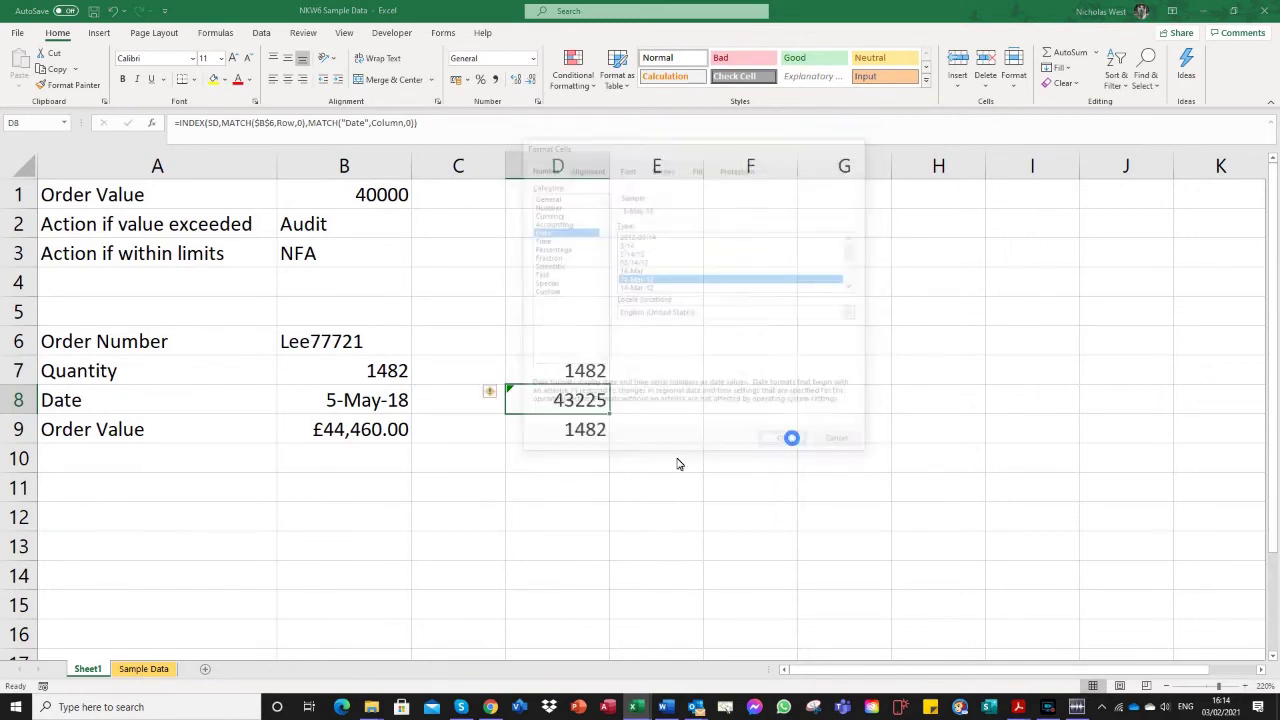
# Format the order value result in D9 as Currency.
pyautogui.click(557, 418)
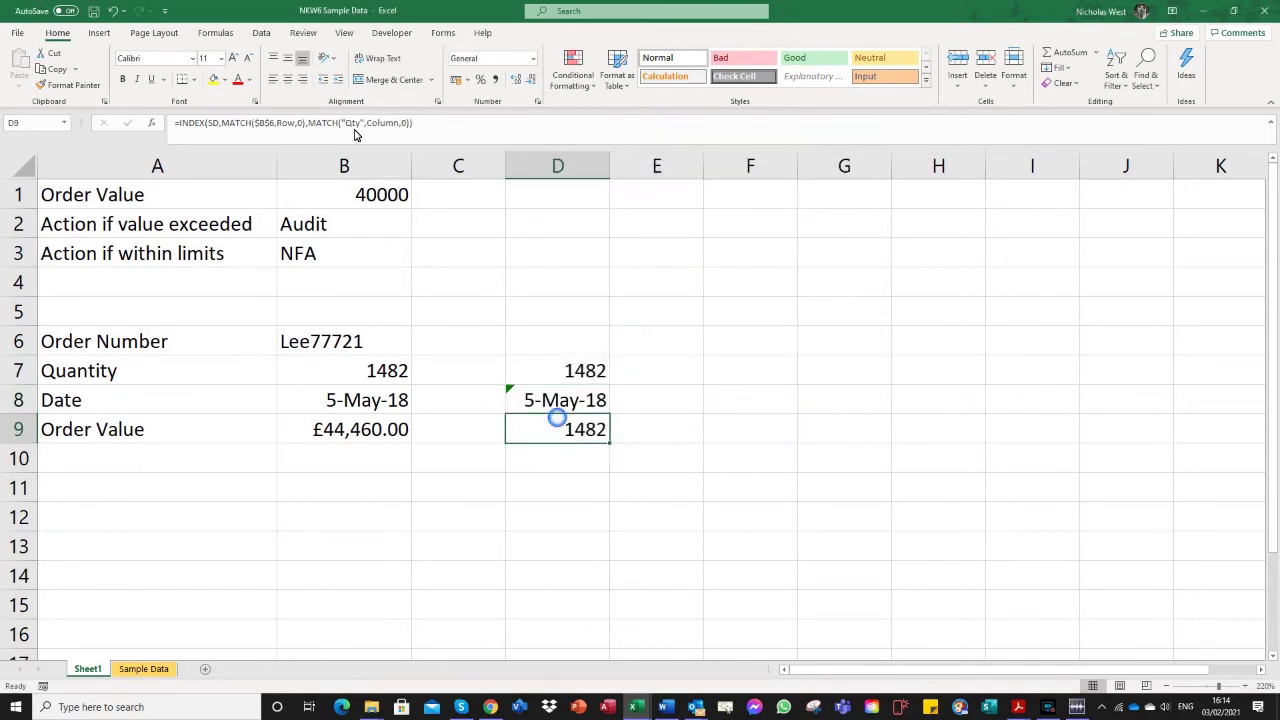
pyautogui.click(539, 104)
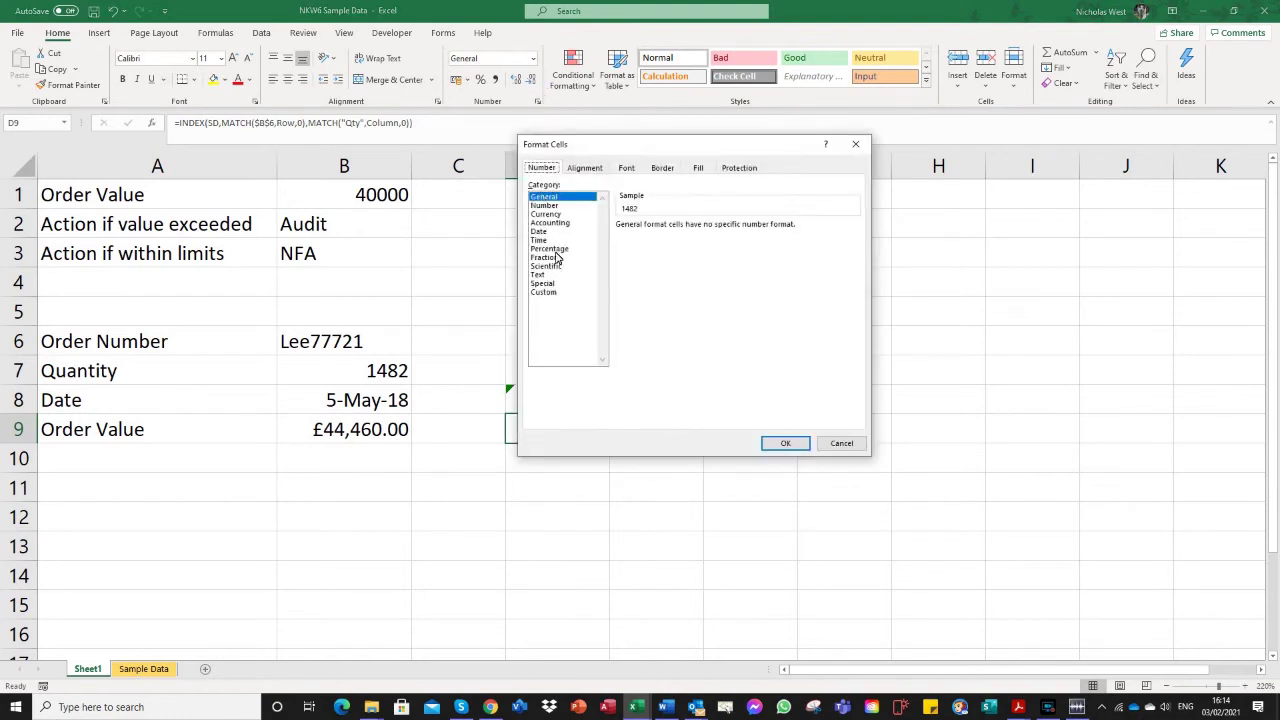
pyautogui.click(548, 214)
pyautogui.click(785, 443)
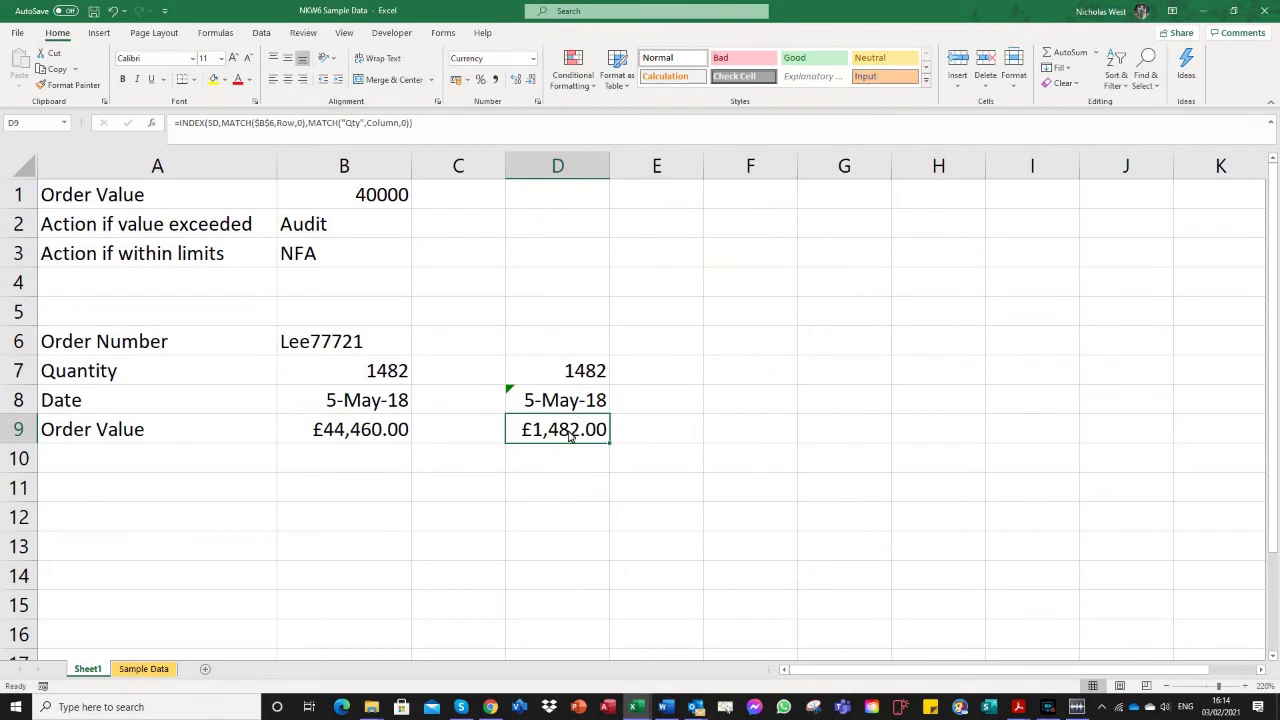
# Copy the header text Order Excl Vat from J1 on the Sample Data sheet.
pyautogui.click(348, 122)
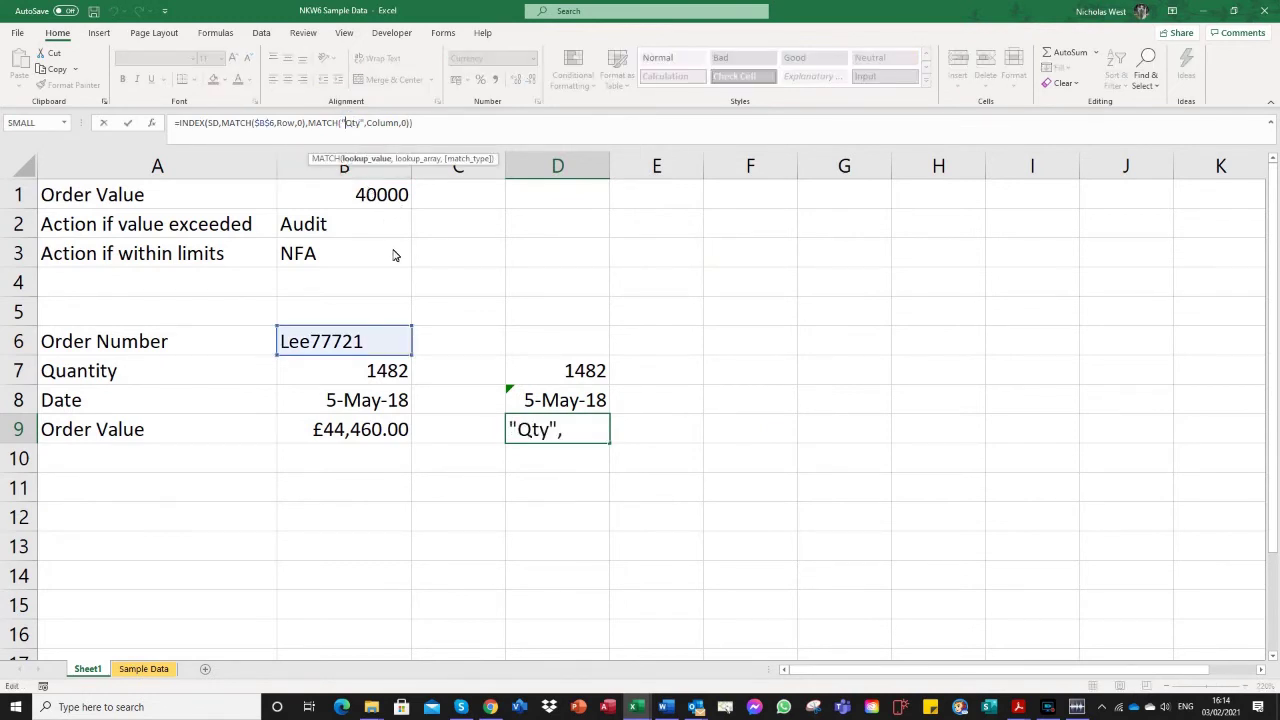
pyautogui.press('Escape')
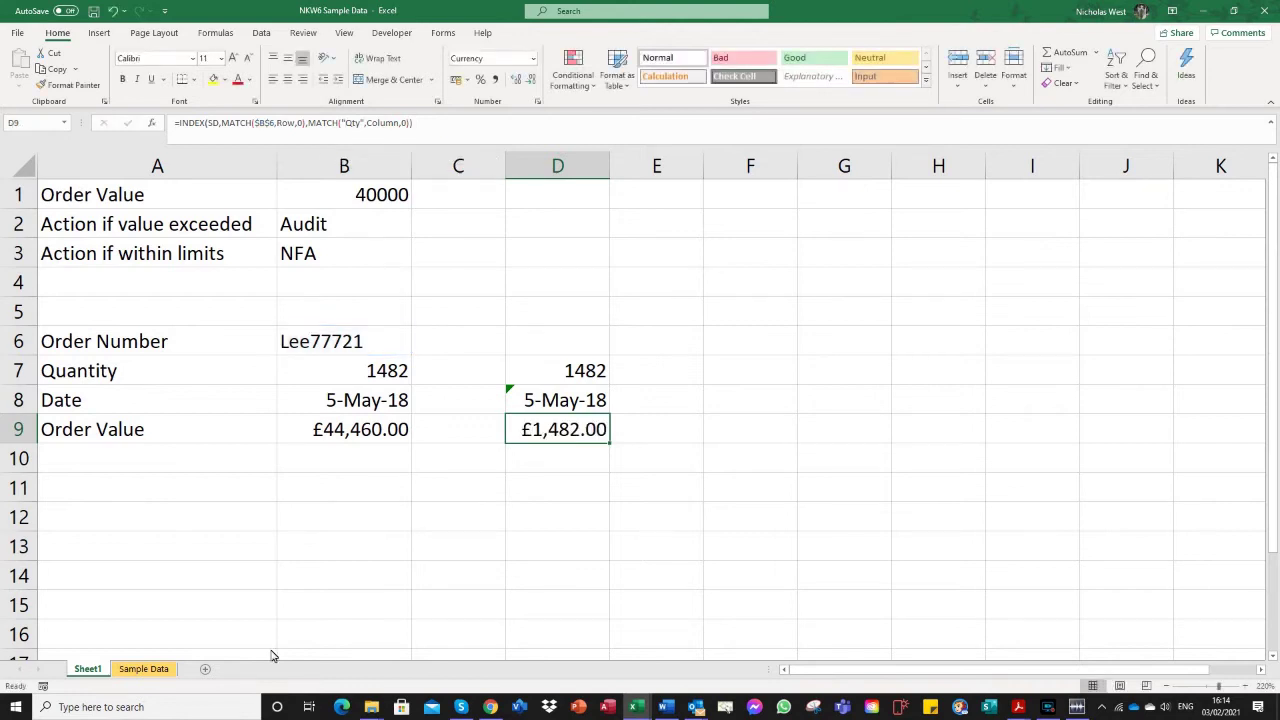
pyautogui.click(143, 668)
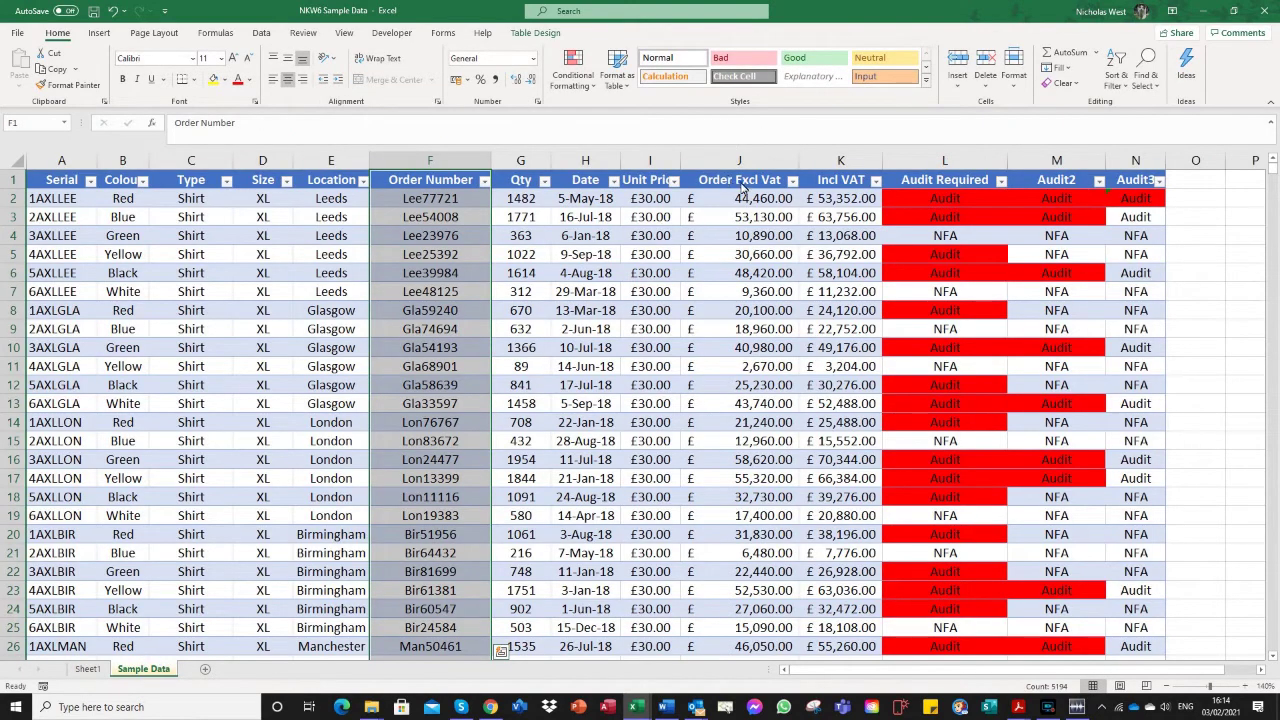
pyautogui.click(742, 187)
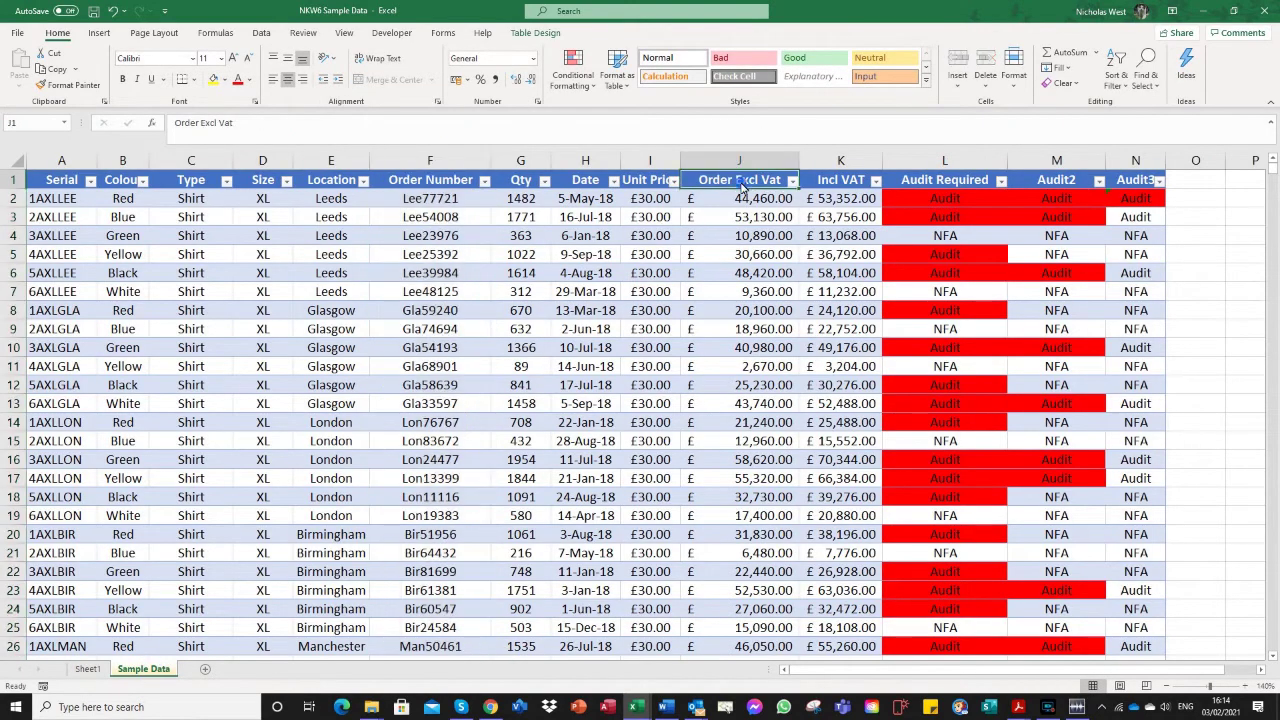
pyautogui.tripleClick(250, 128)
pyautogui.rightClick(195, 125)
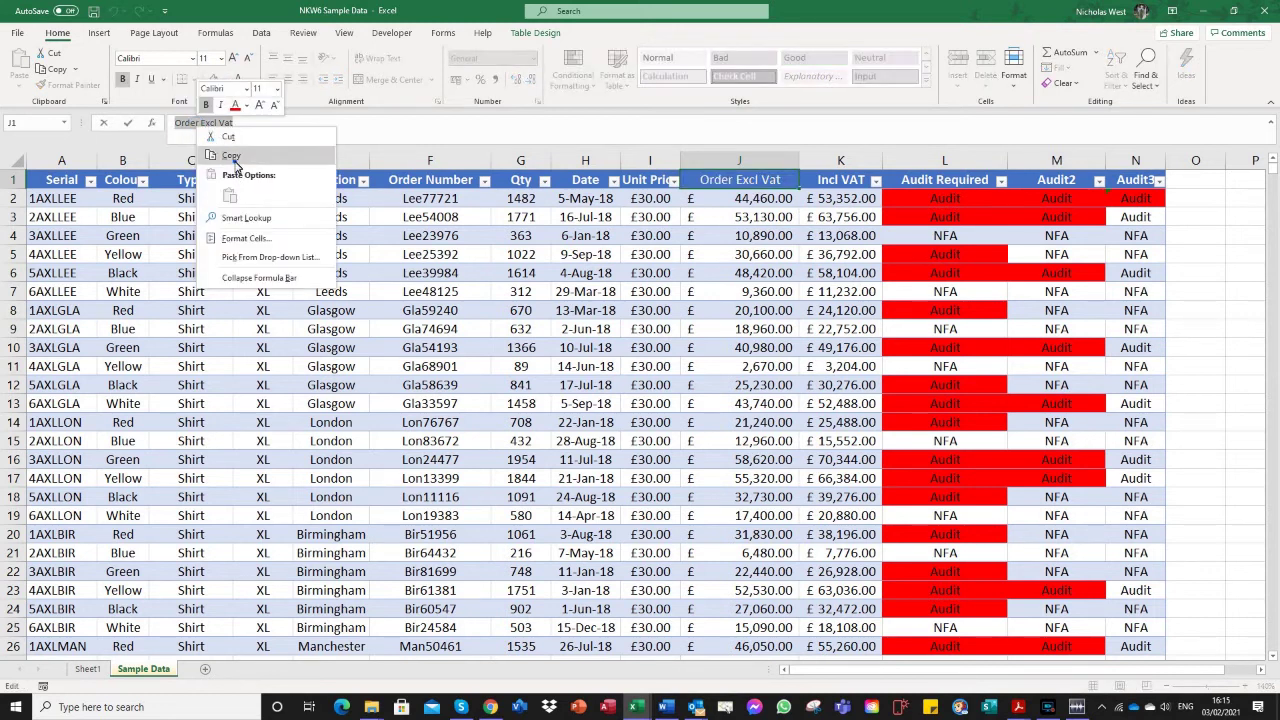
pyautogui.click(233, 157)
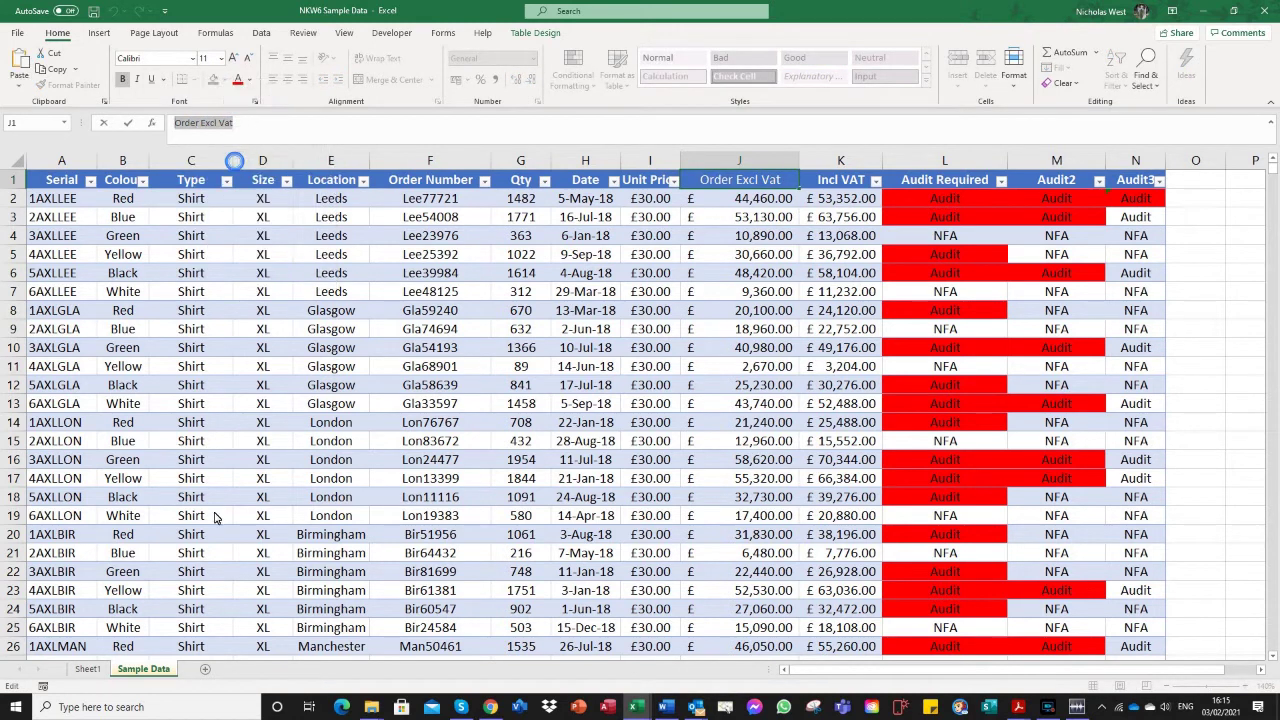
pyautogui.press('Escape')
# Replace "Qty" in the INDEX formula in D9 of Sheet1 with the copied header text Order Excl Vat.
pyautogui.click(86, 669)
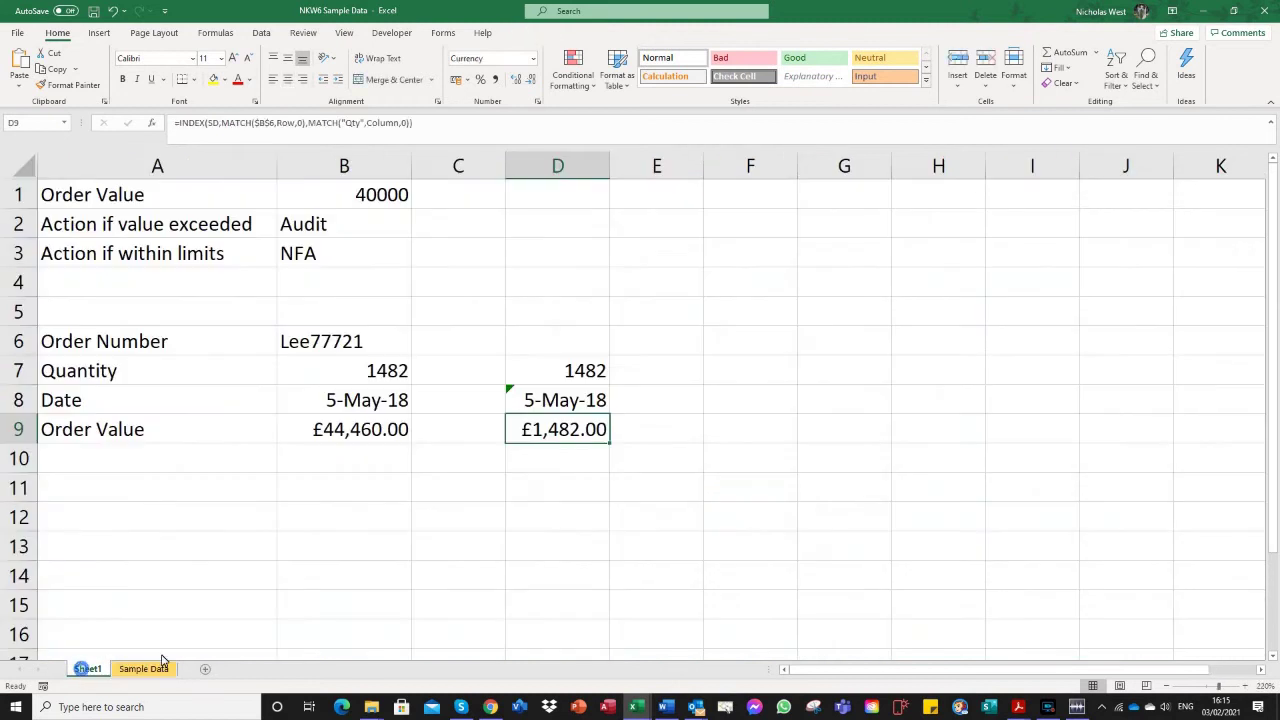
pyautogui.click(350, 124)
pyautogui.doubleClick(350, 124)
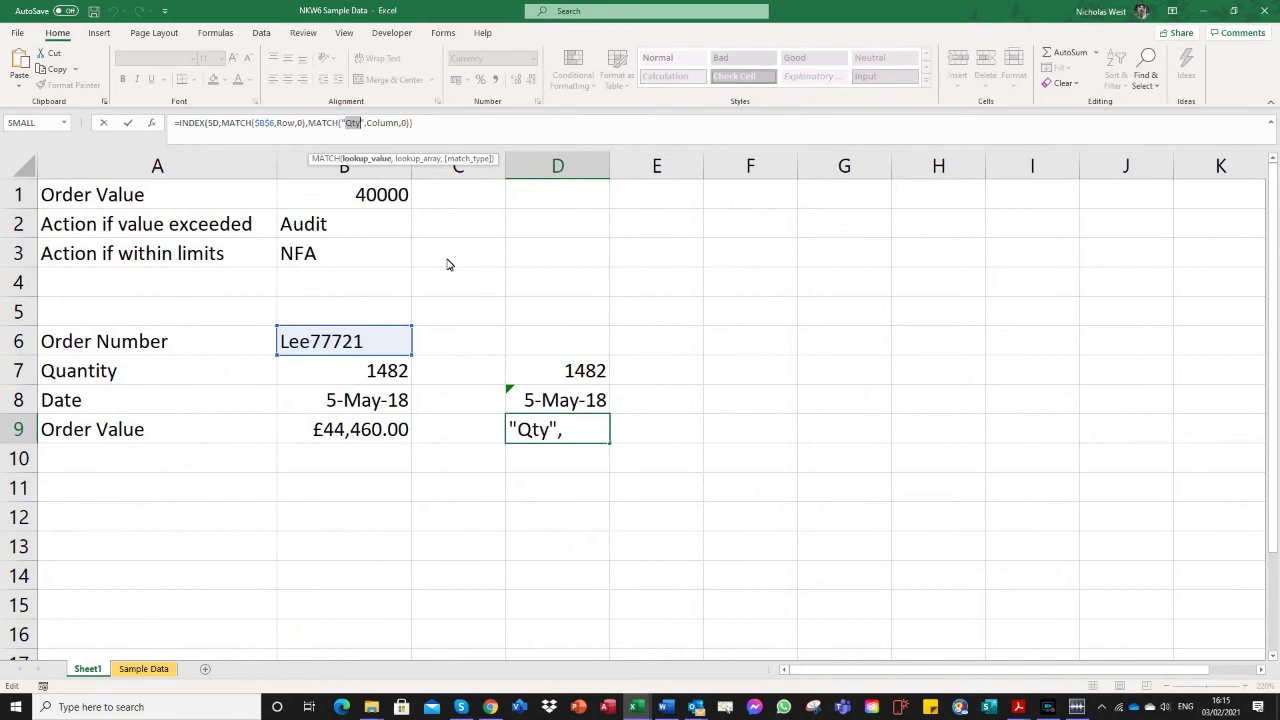
pyautogui.hotkey('ctrl', 'v')
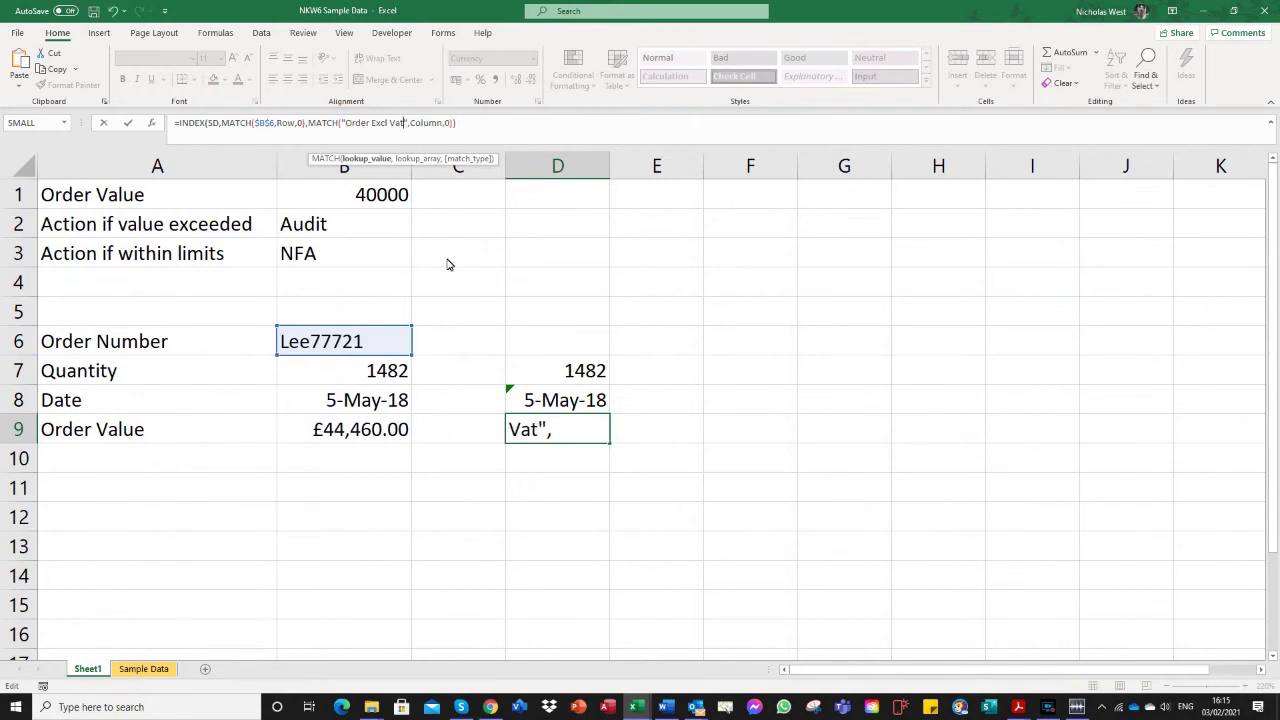
pyautogui.press('Return')
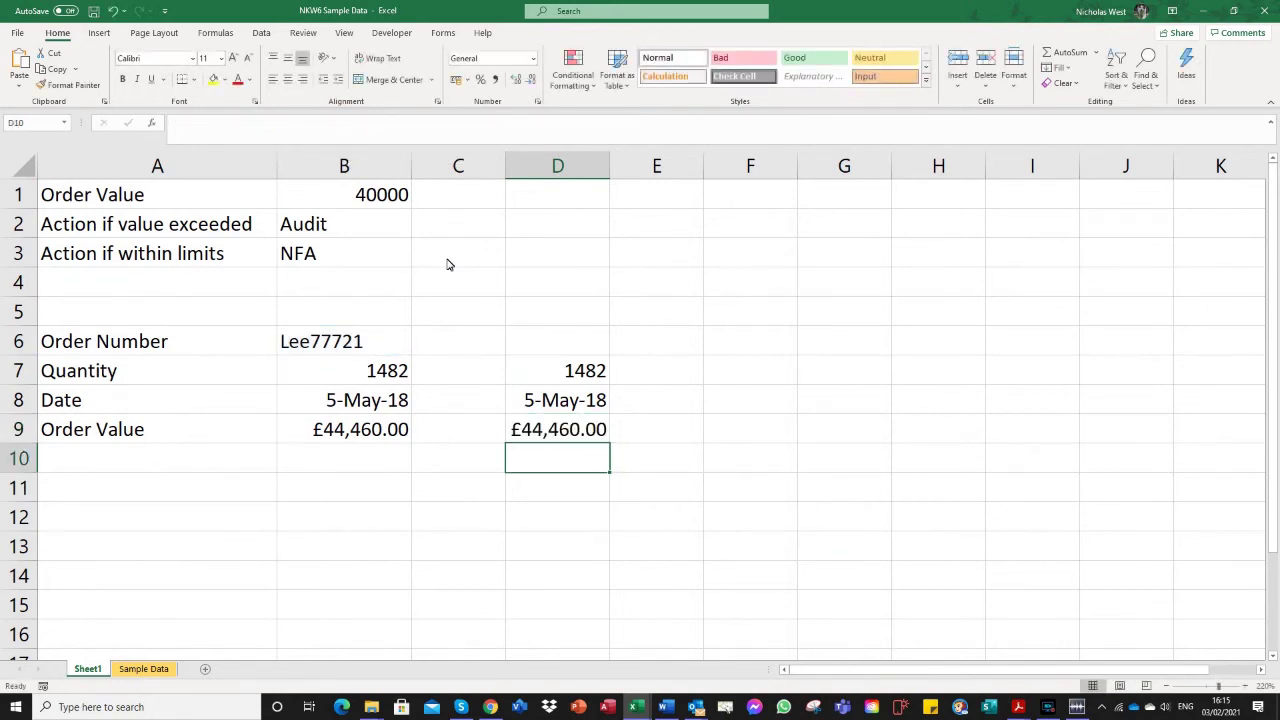
# Compare the INDEX and MATCH formulas in D7, D8 and D9, looking at the column lookup text in each.
pyautogui.click(567, 374)
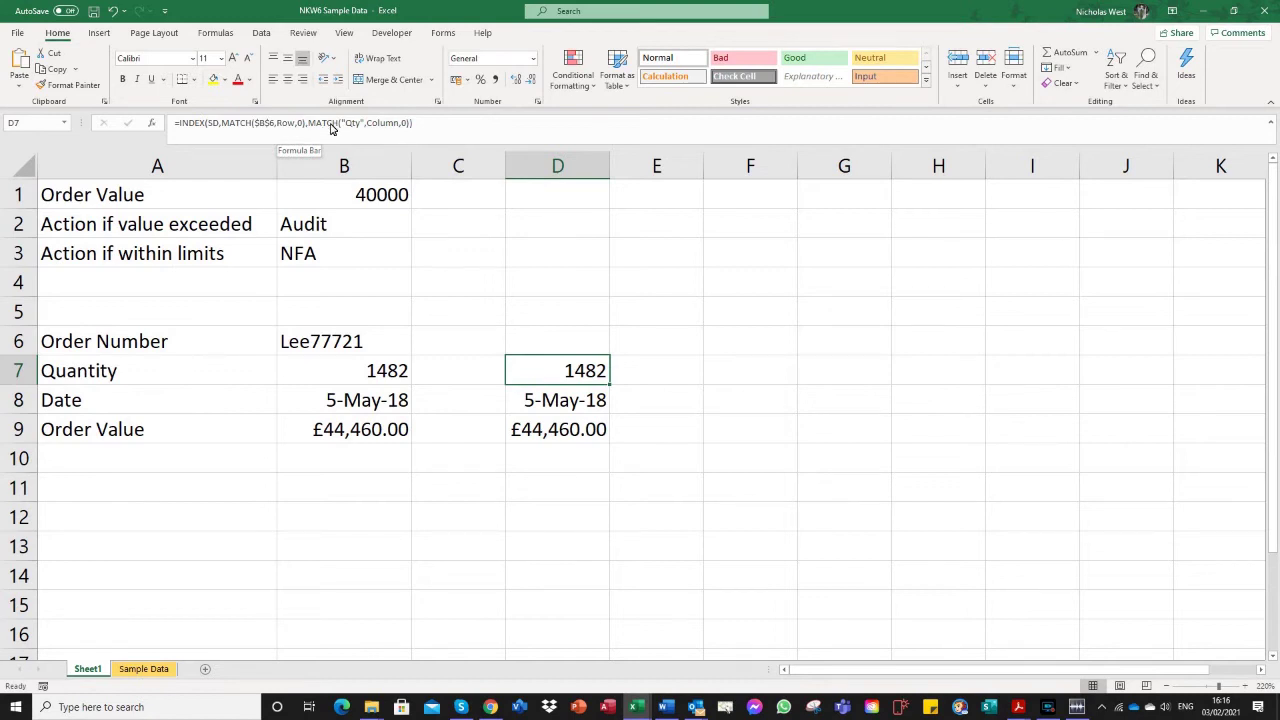
pyautogui.click(571, 402)
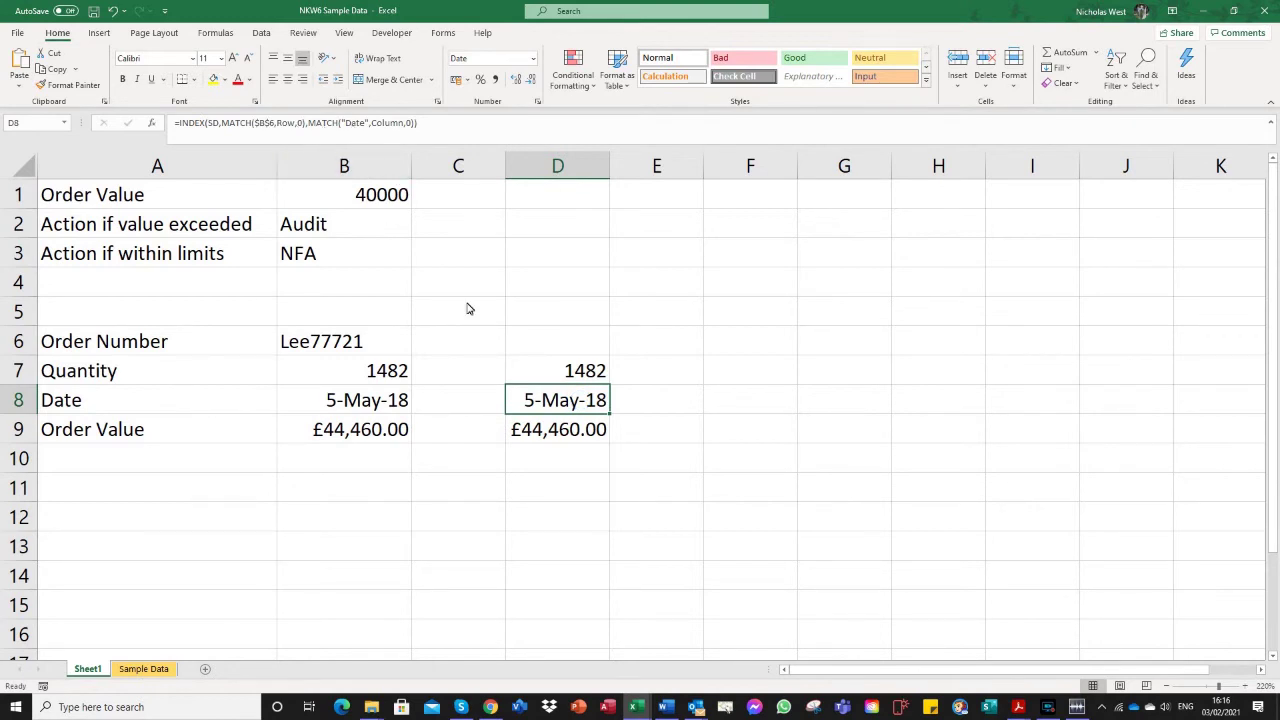
pyautogui.click(574, 430)
pyautogui.click(567, 404)
pyautogui.click(568, 373)
pyautogui.click(570, 410)
pyautogui.click(572, 375)
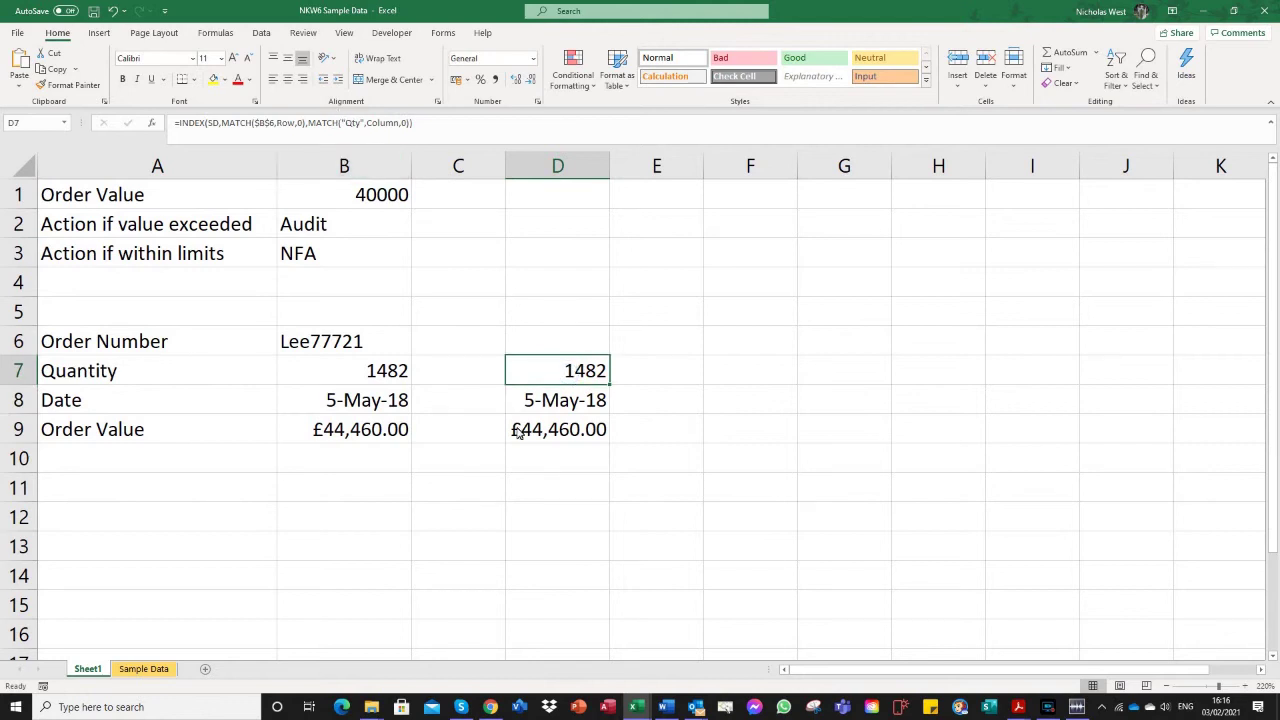
pyautogui.click(541, 405)
pyautogui.click(546, 443)
# Replace "Qty" in D7's second MATCH with a locked reference to the label in A7.
pyautogui.click(552, 368)
pyautogui.click(350, 122)
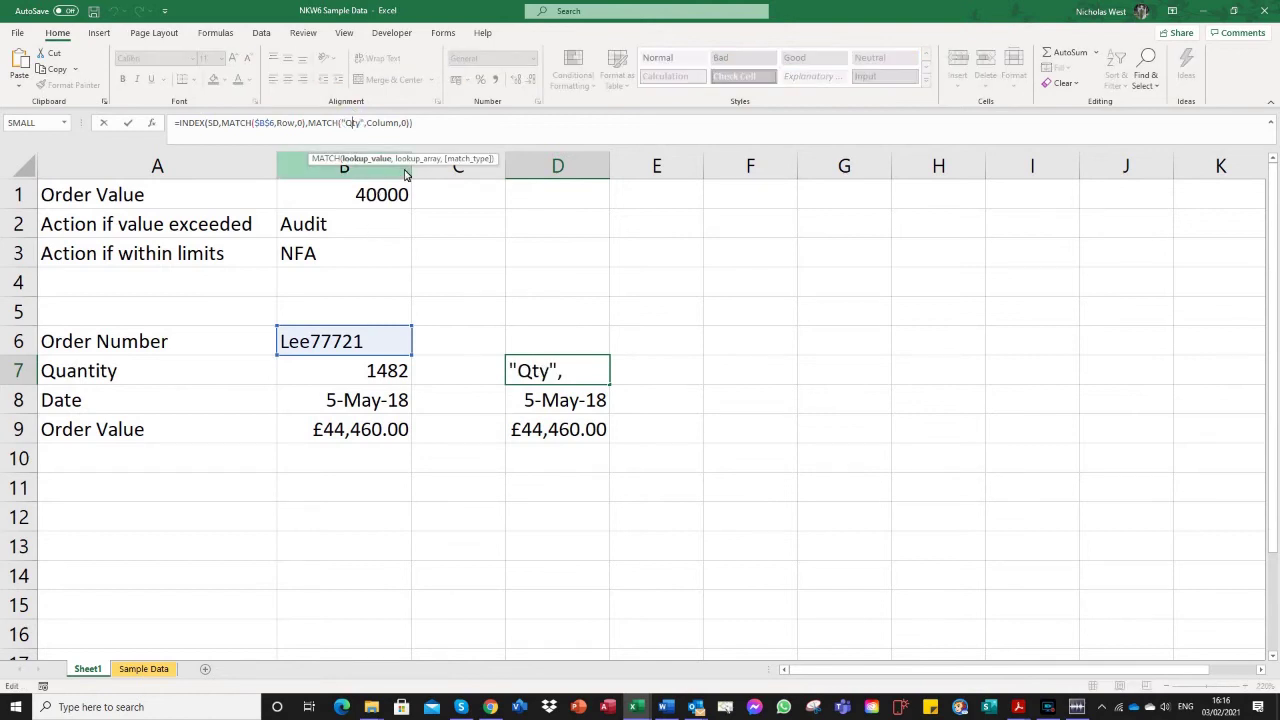
pyautogui.click(389, 161)
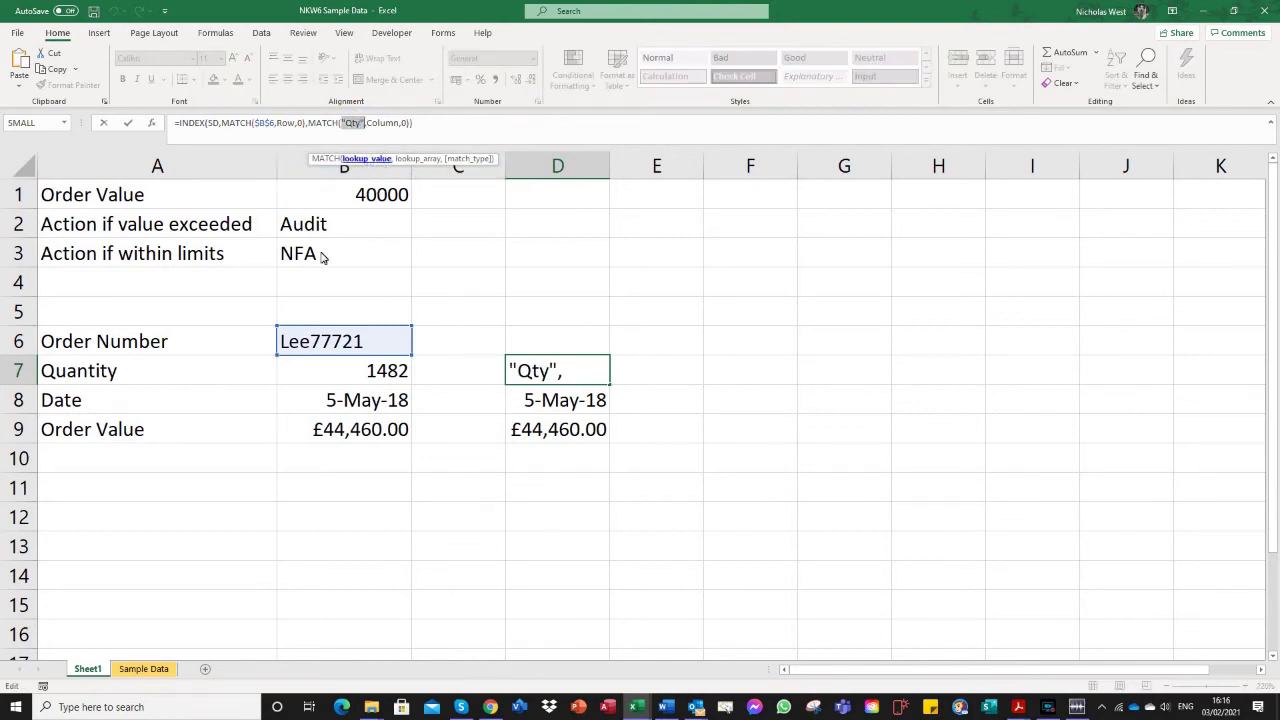
pyautogui.click(199, 376)
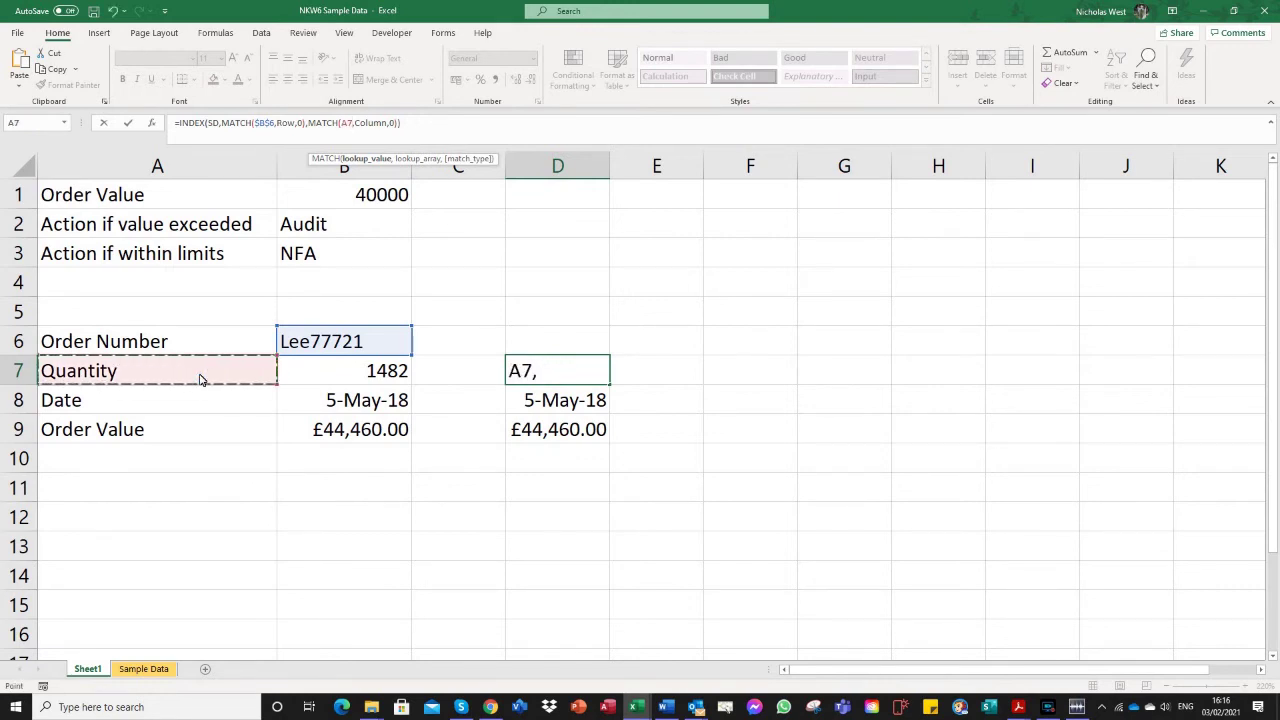
pyautogui.press('F4')
pyautogui.press('Return')
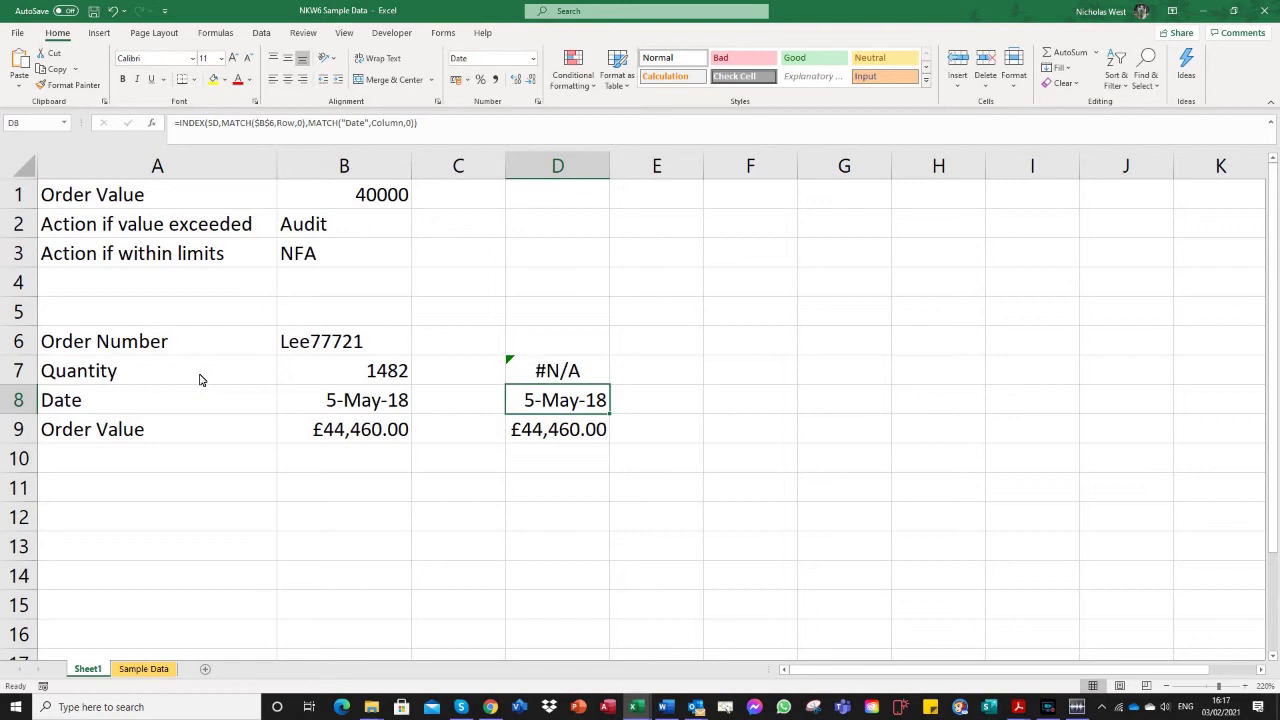
# Try Qty as the label in A7 and undo the change.
pyautogui.click(187, 376)
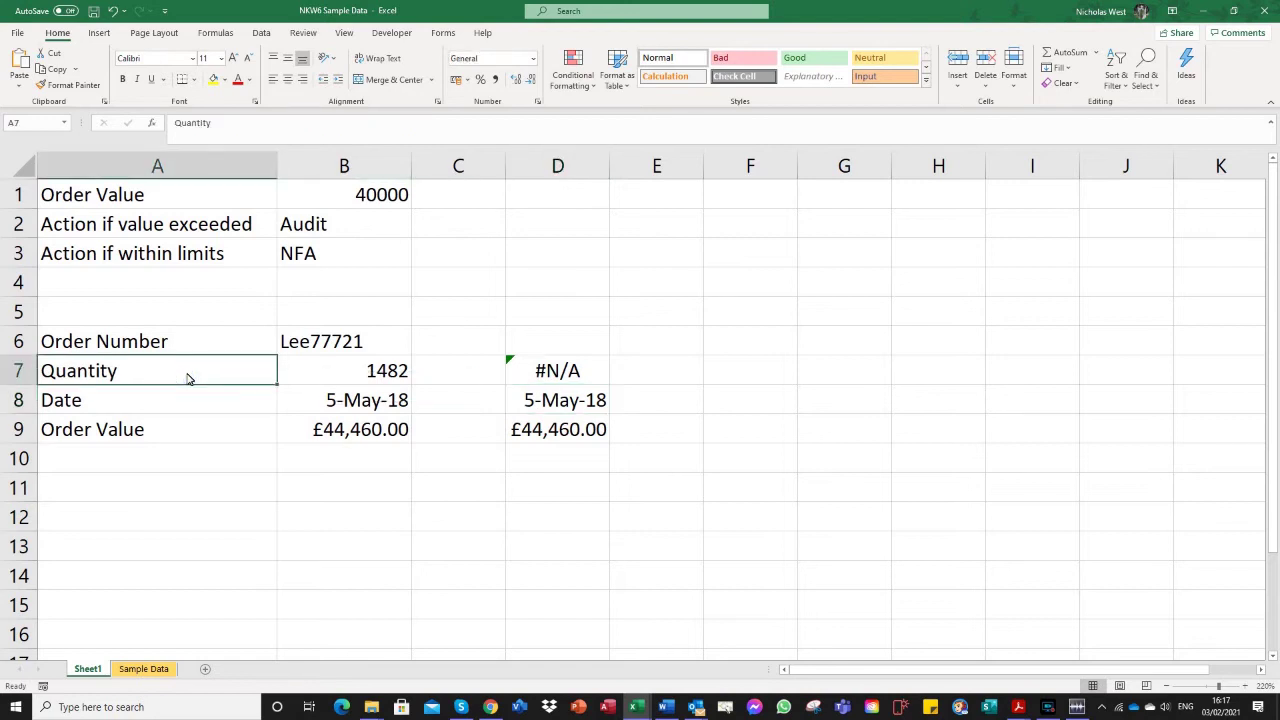
pyautogui.write('Qty')
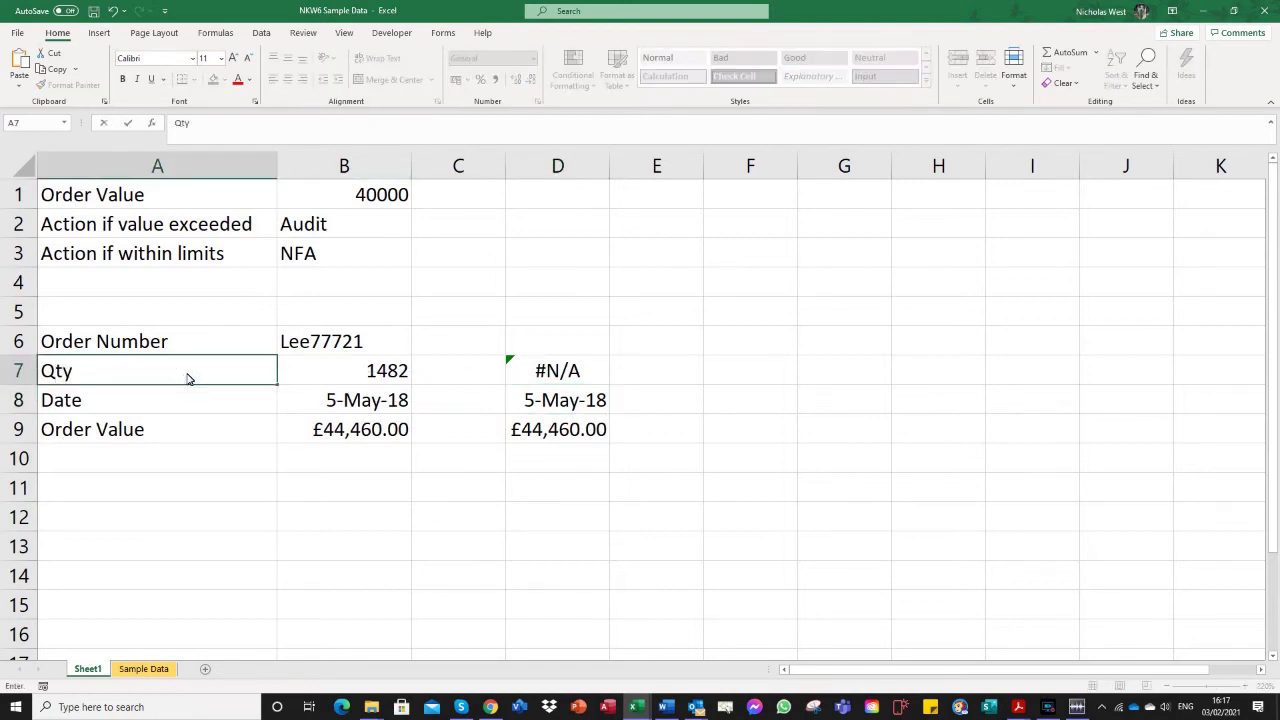
pyautogui.press('Return')
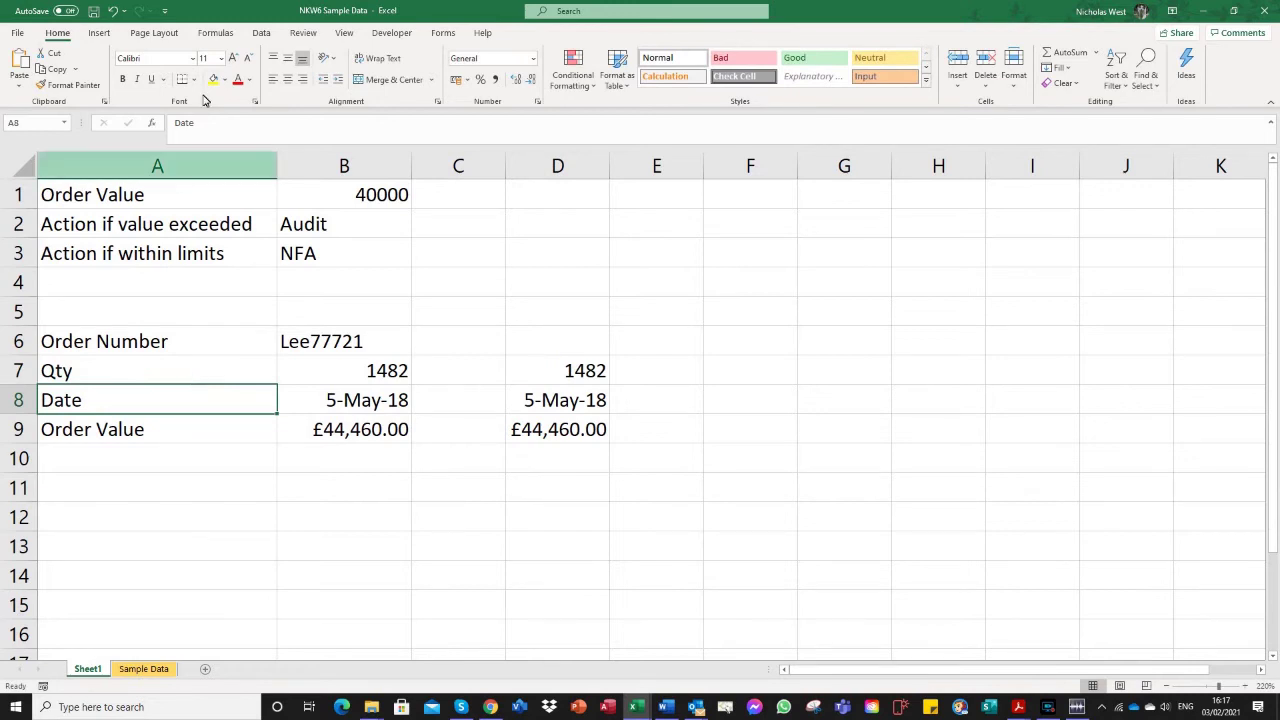
pyautogui.click(113, 11)
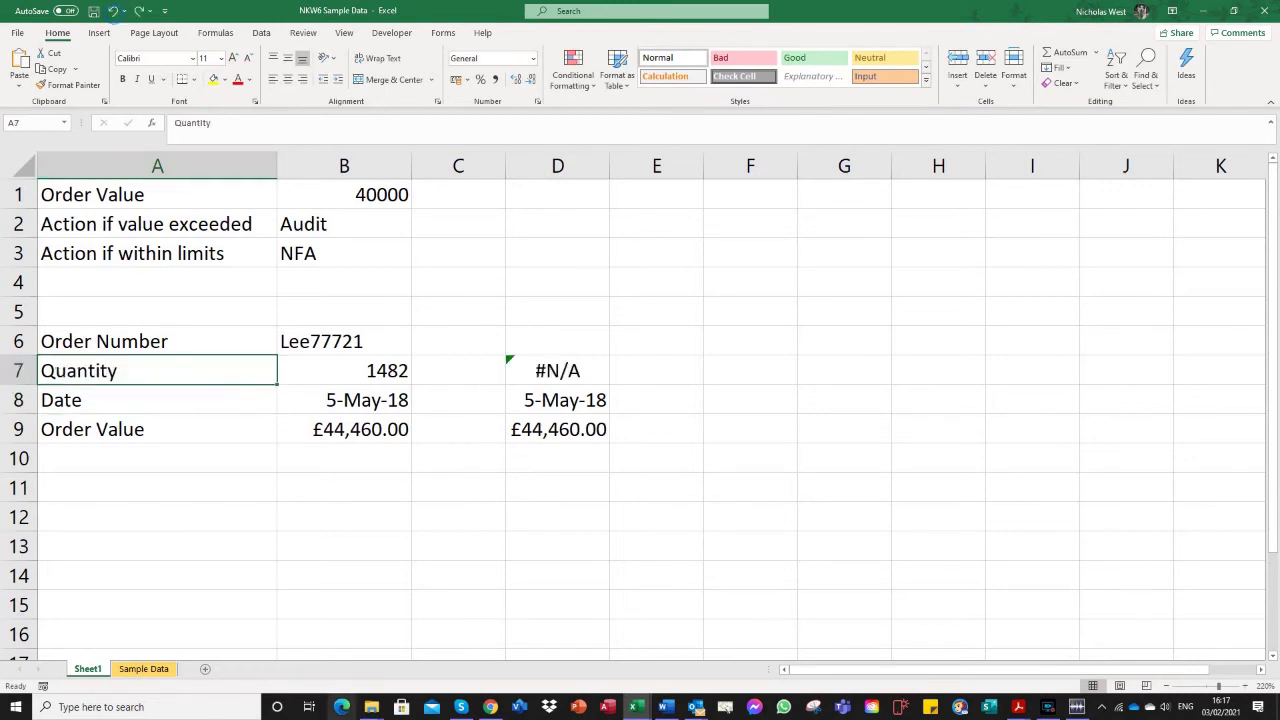
# Rename the Qty header in G1 of the Sample Data sheet as Quantity.
pyautogui.click(140, 668)
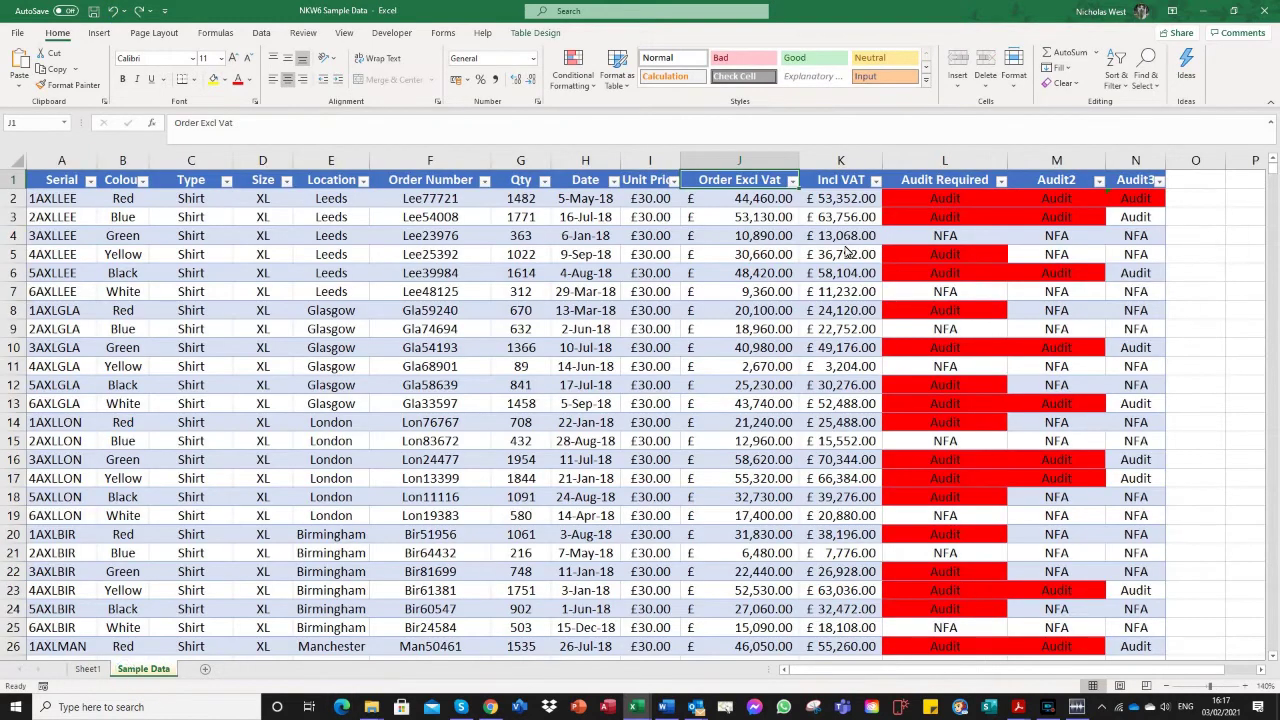
pyautogui.click(519, 187)
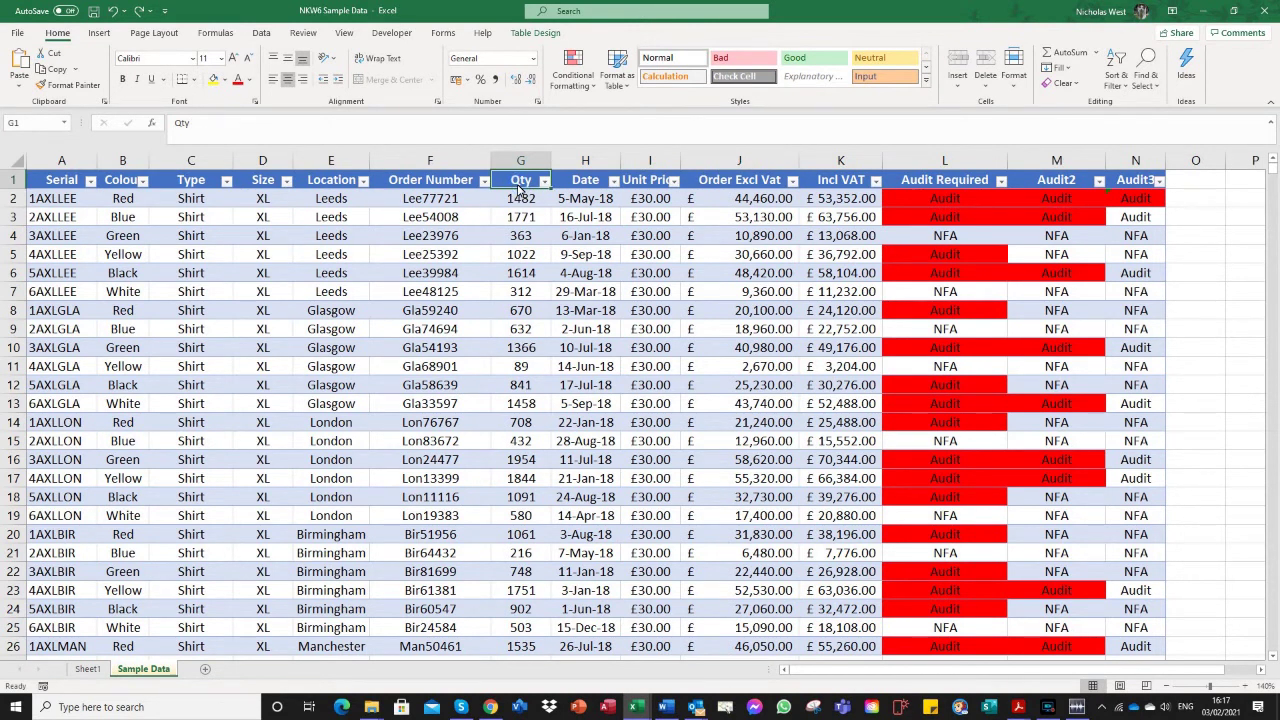
pyautogui.write('Quantity')
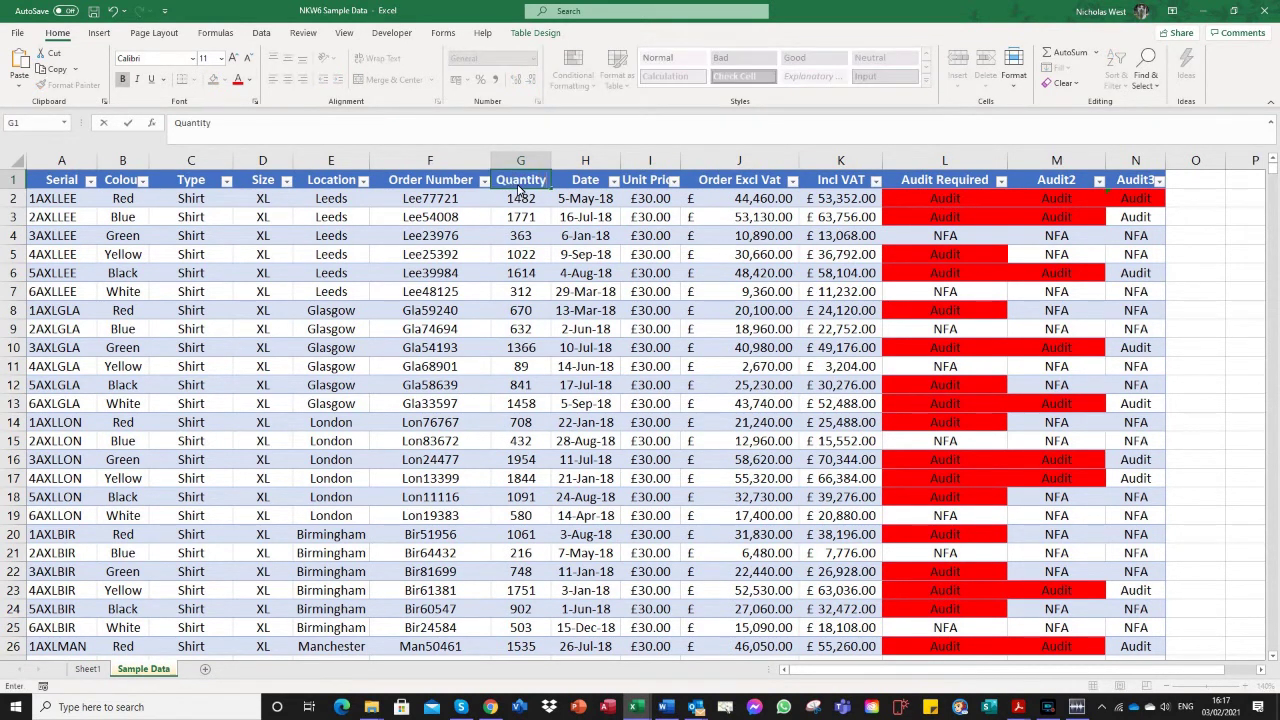
pyautogui.press('Return')
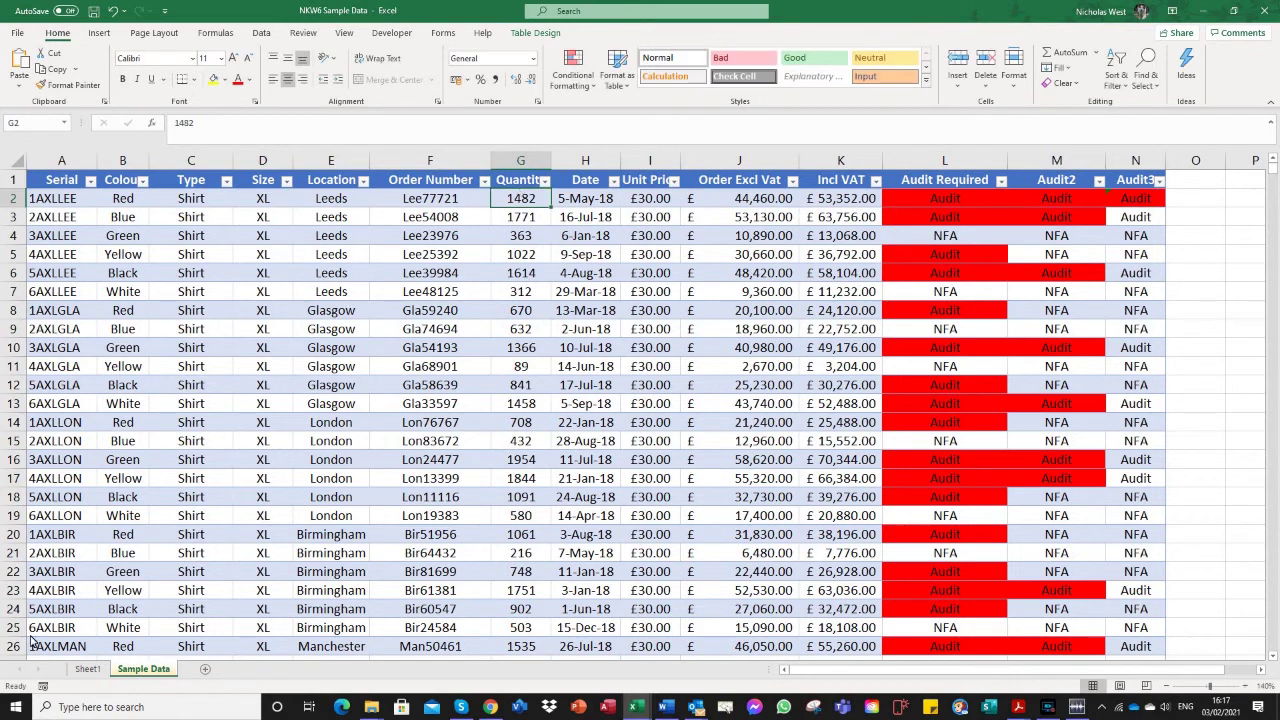
# Change the label reference in D7's second MATCH on Sheet1 to $A7 and fill the formula down to D9.
pyautogui.click(89, 670)
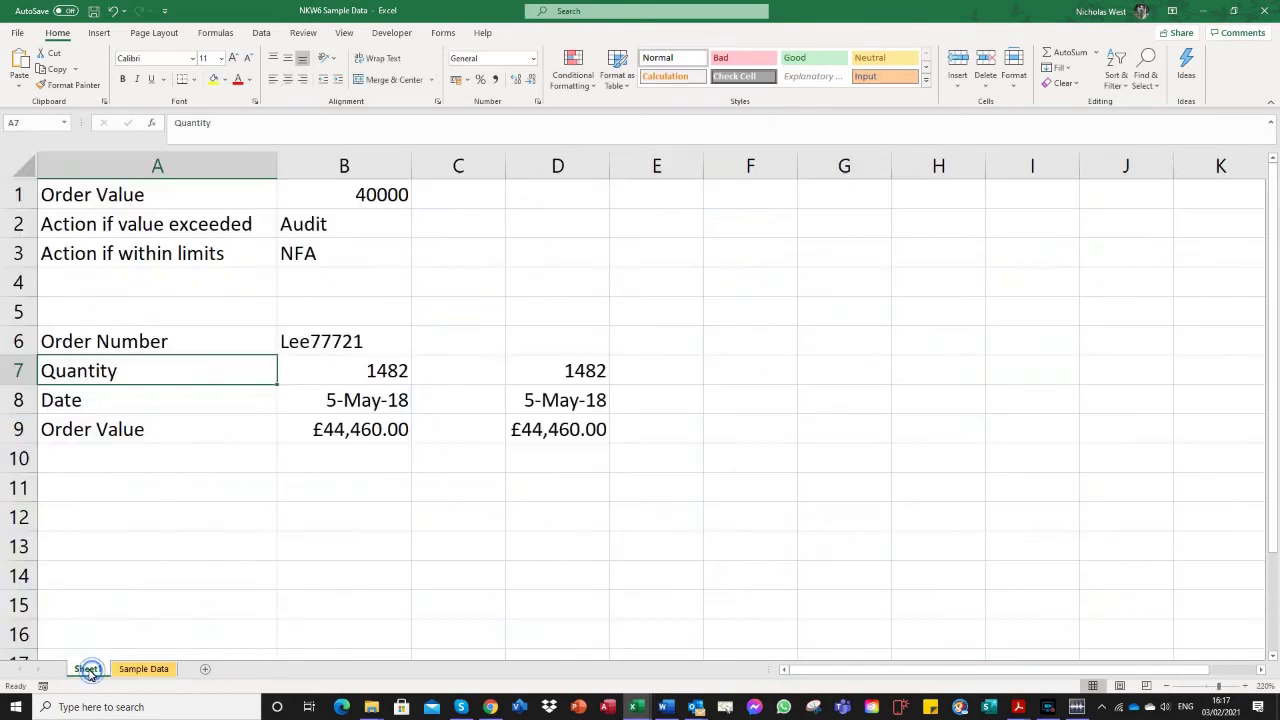
pyautogui.click(590, 380)
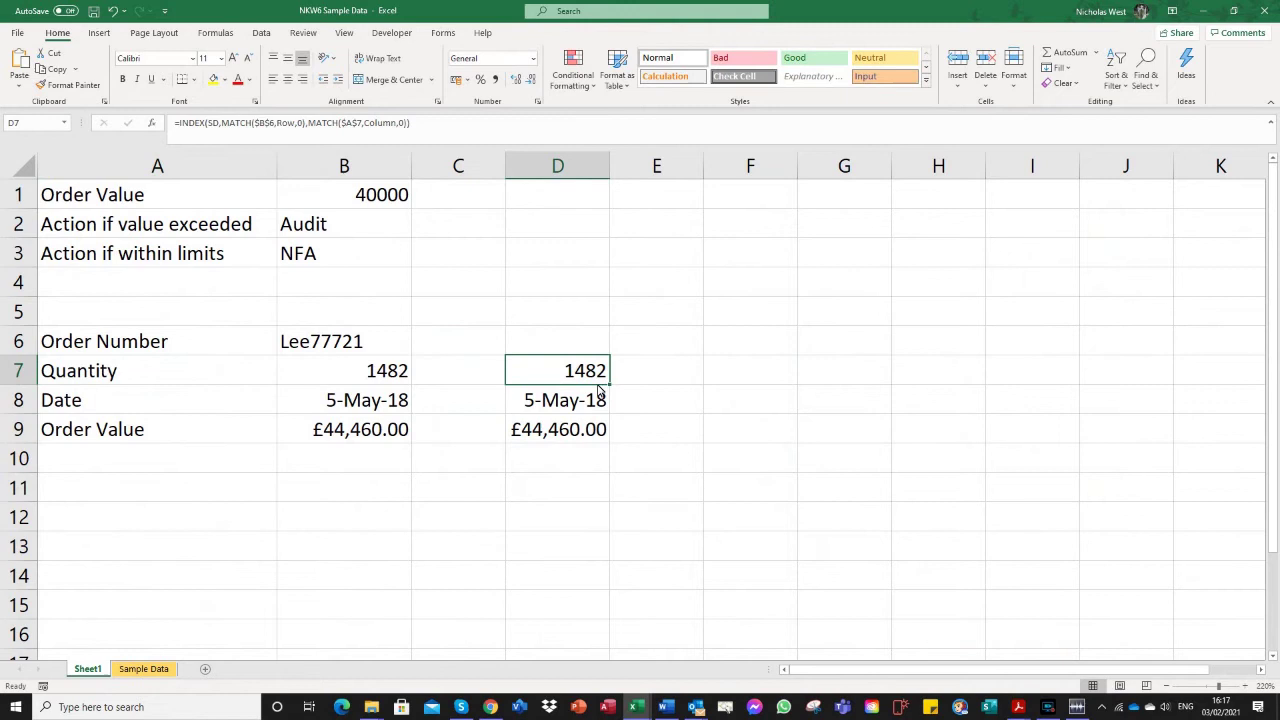
pyautogui.click(360, 127)
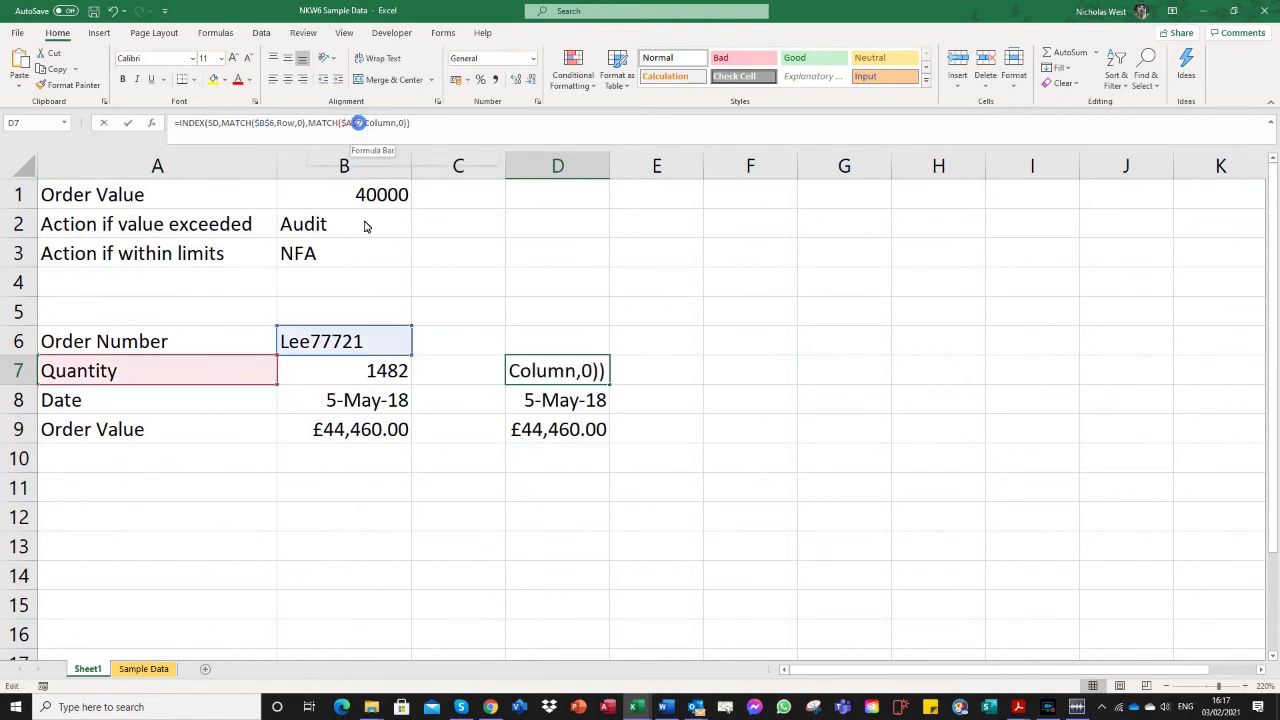
pyautogui.press('Delete')
pyautogui.press('Return')
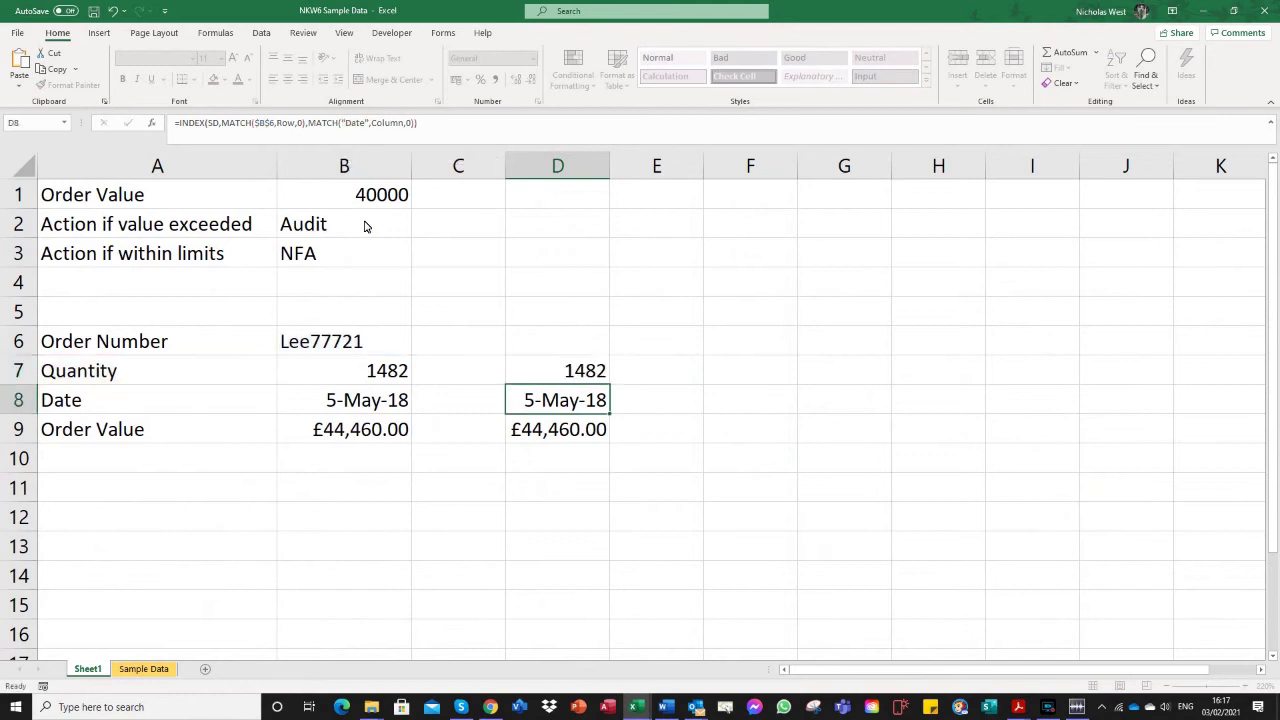
pyautogui.click(578, 370)
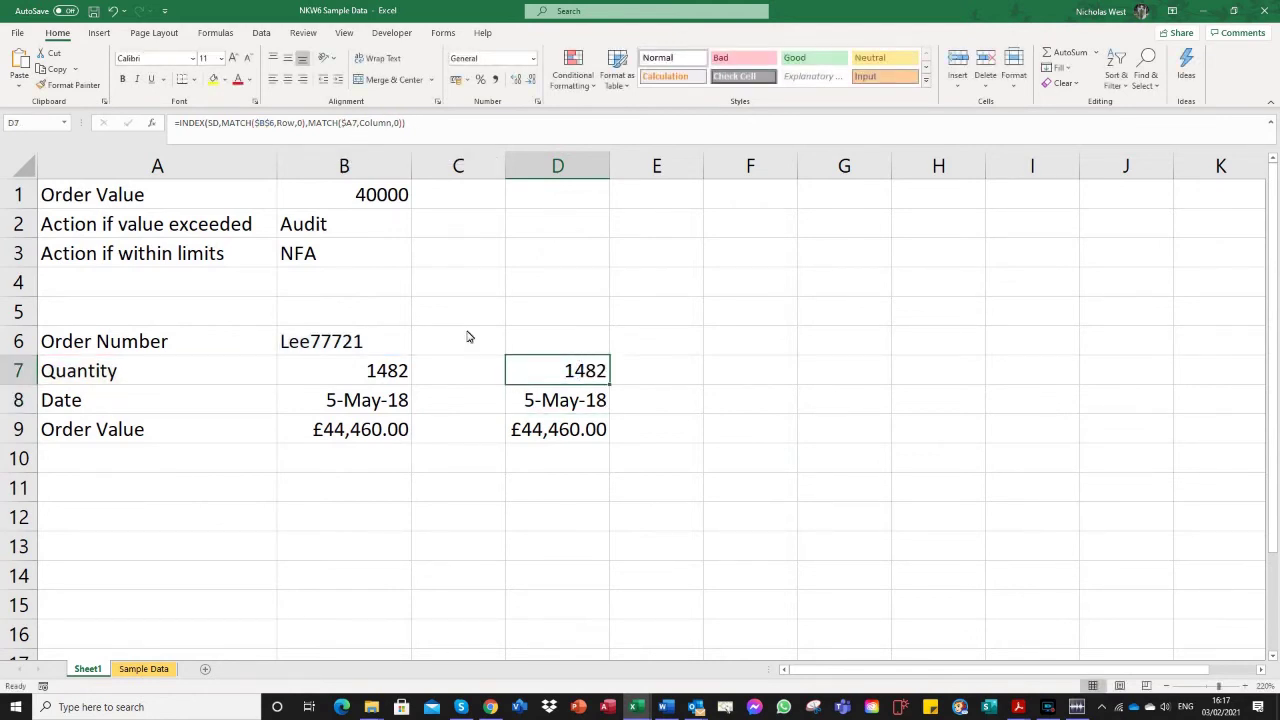
pyautogui.moveTo(610, 387); pyautogui.dragTo(606, 444)
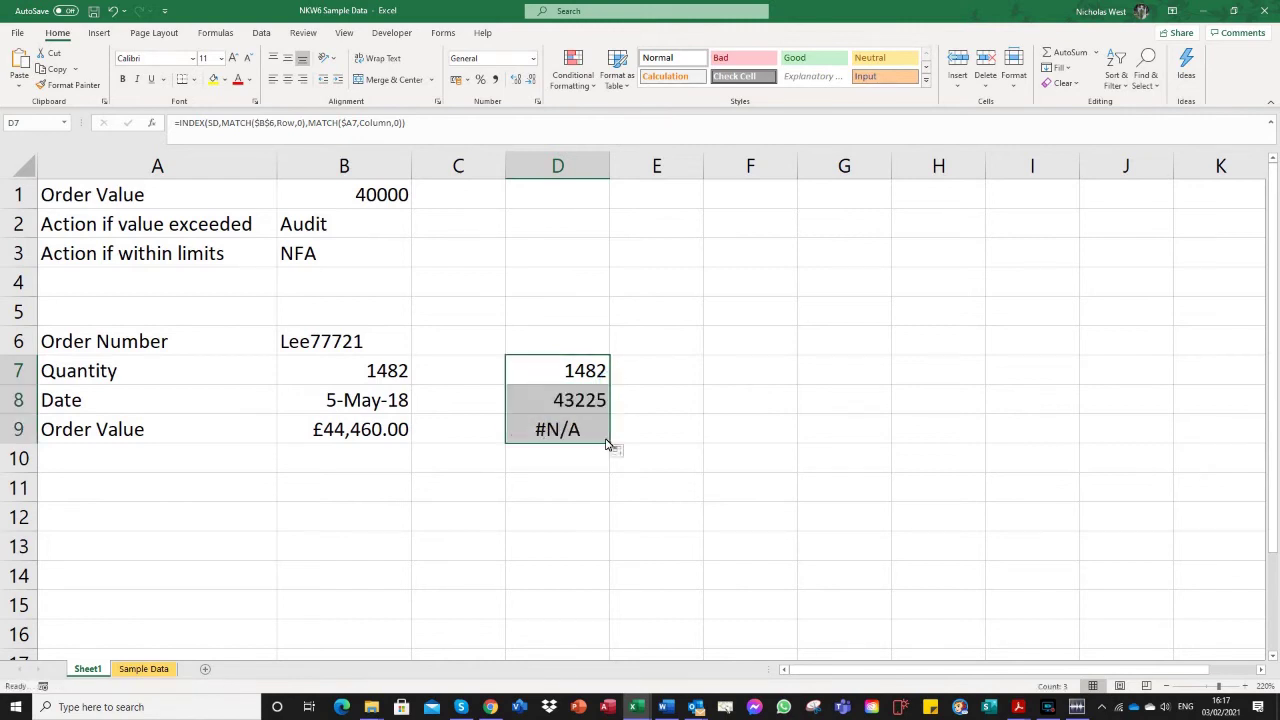
# Copy only the formatting of B8:B9 onto D8:D9.
pyautogui.moveTo(383, 404); pyautogui.dragTo(383, 432)
pyautogui.rightClick(380, 414)
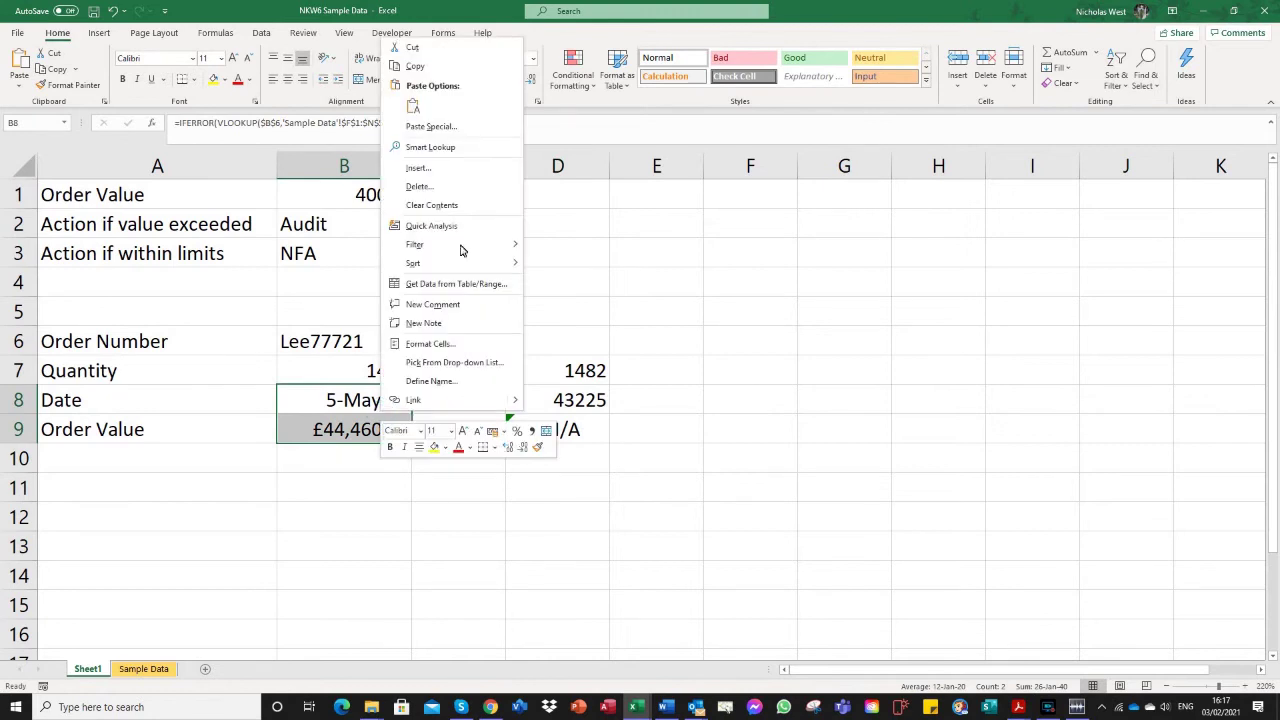
pyautogui.click(430, 66)
pyautogui.moveTo(556, 402); pyautogui.dragTo(556, 424)
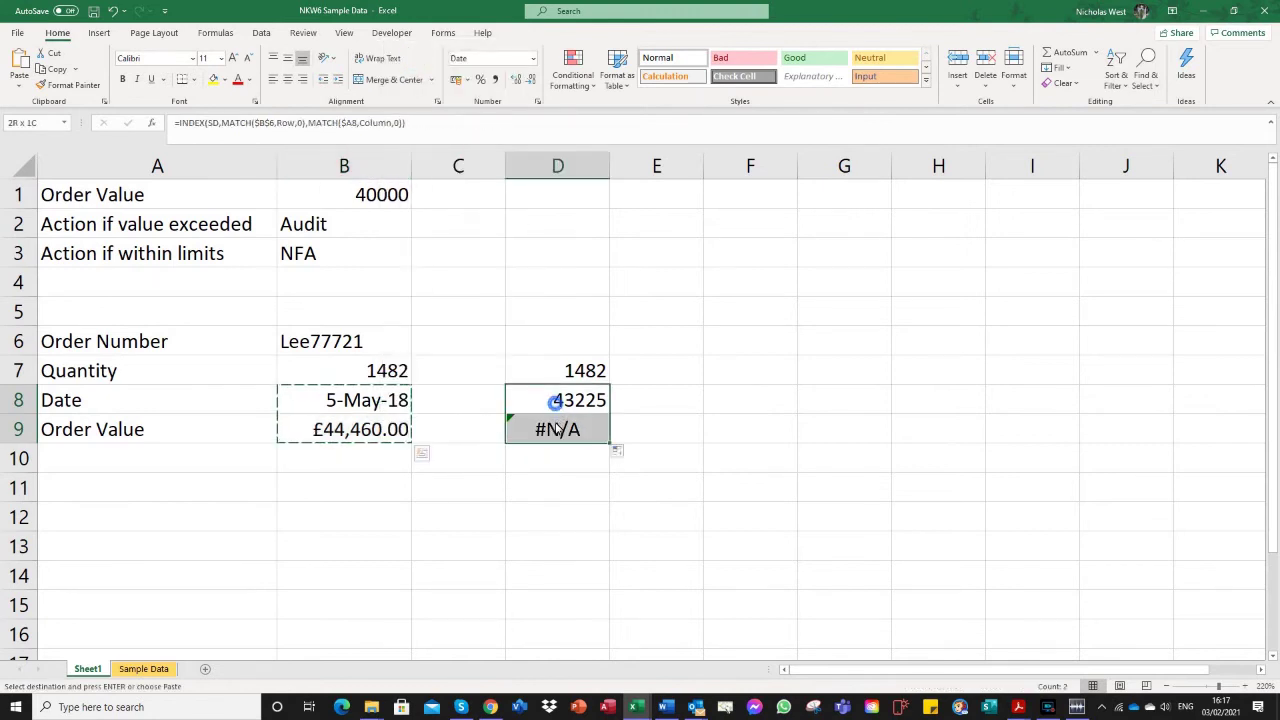
pyautogui.rightClick(556, 424)
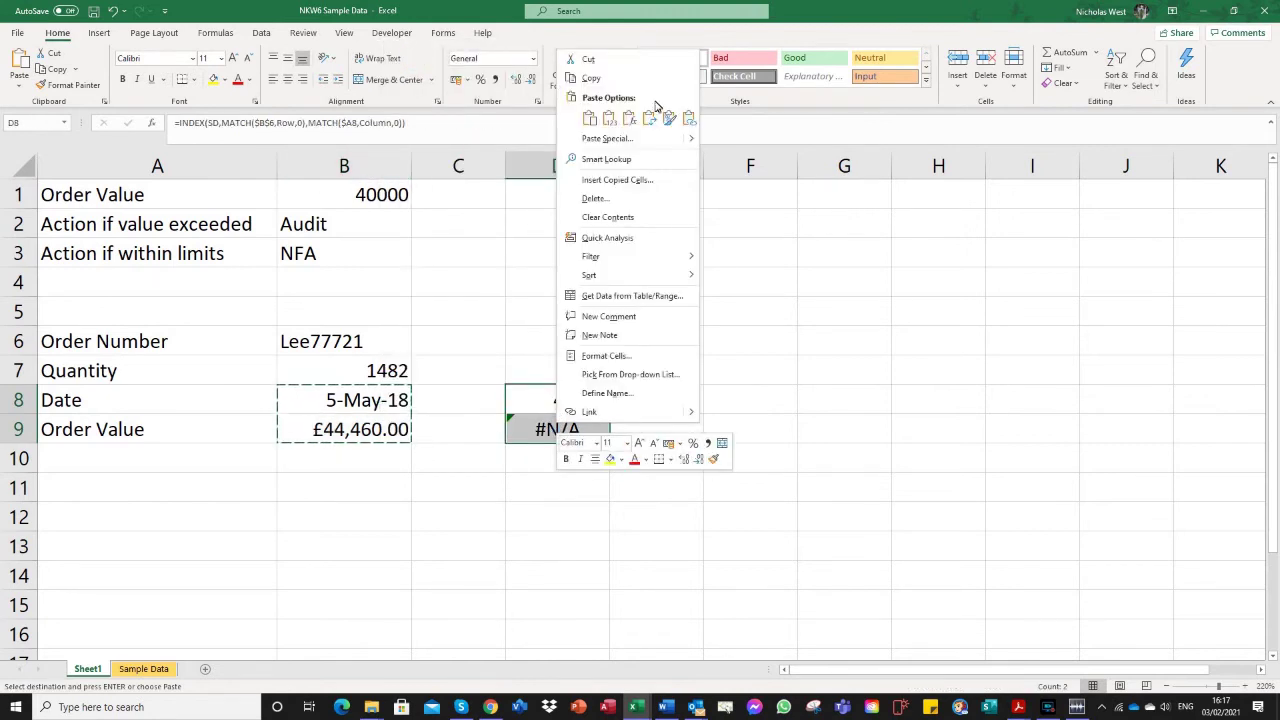
pyautogui.click(672, 119)
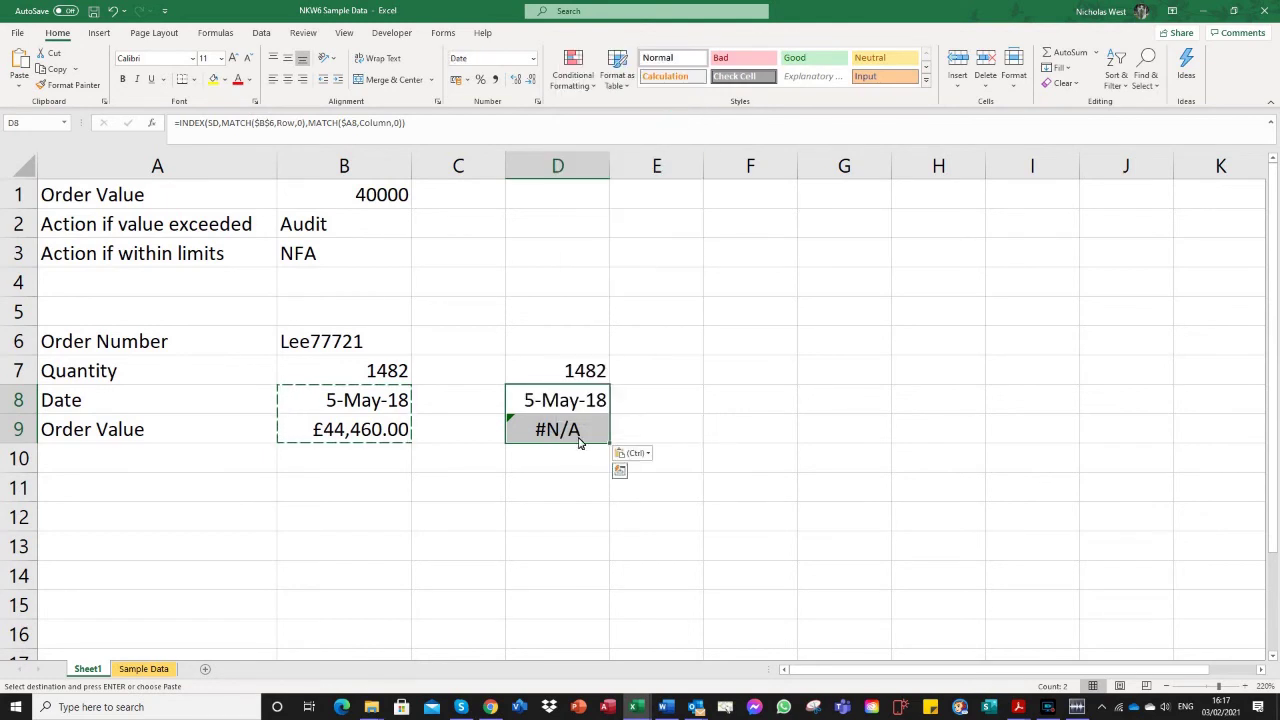
# Replace the label in A9 with the header text Order Excl Vat copied from J1 of the Sample Data sheet.
pyautogui.click(566, 432)
pyautogui.click(168, 440)
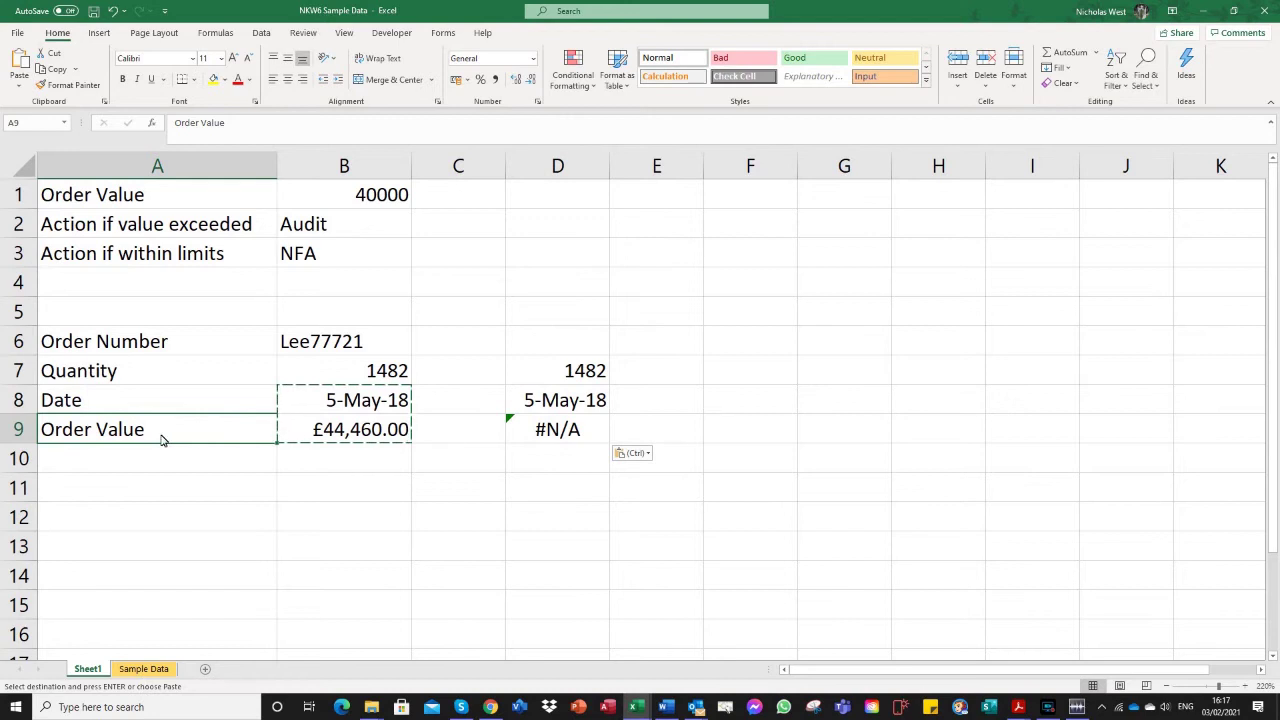
pyautogui.click(150, 669)
pyautogui.click(741, 182)
pyautogui.click(236, 123)
pyautogui.moveTo(236, 124); pyautogui.dragTo(162, 130)
pyautogui.rightClick(229, 127)
pyautogui.click(267, 158)
pyautogui.click(87, 669)
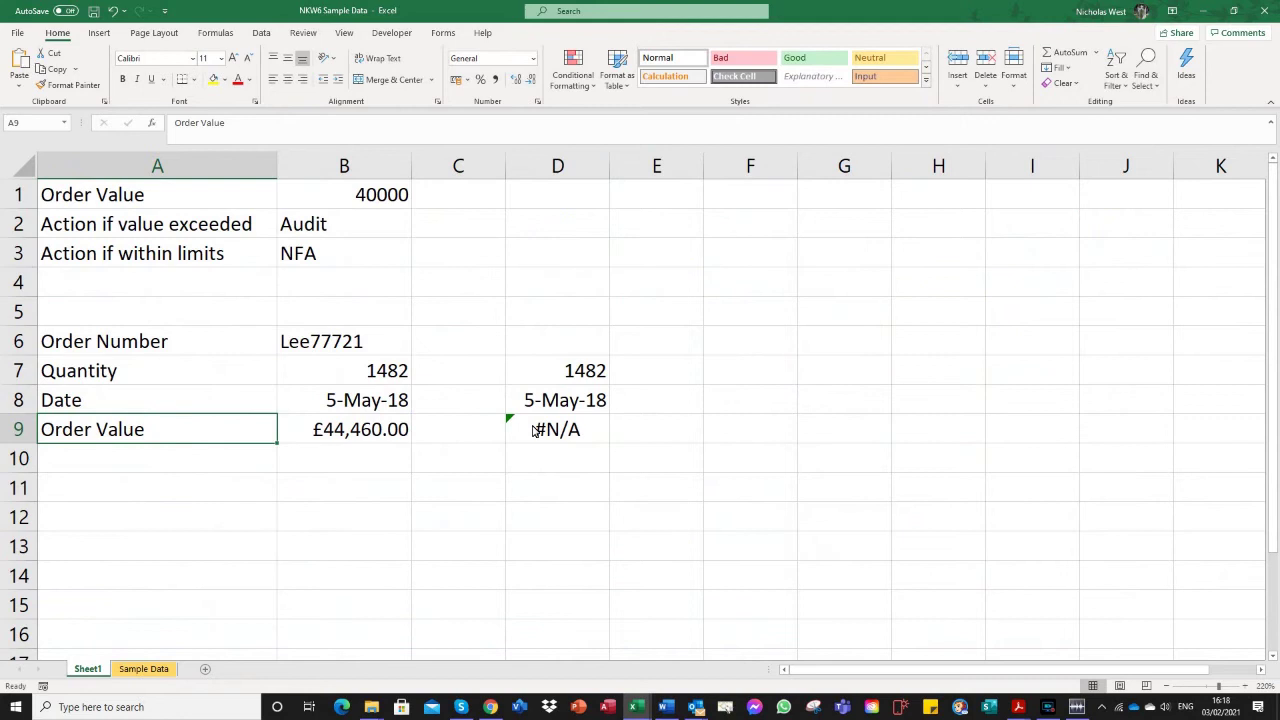
pyautogui.rightClick(140, 432)
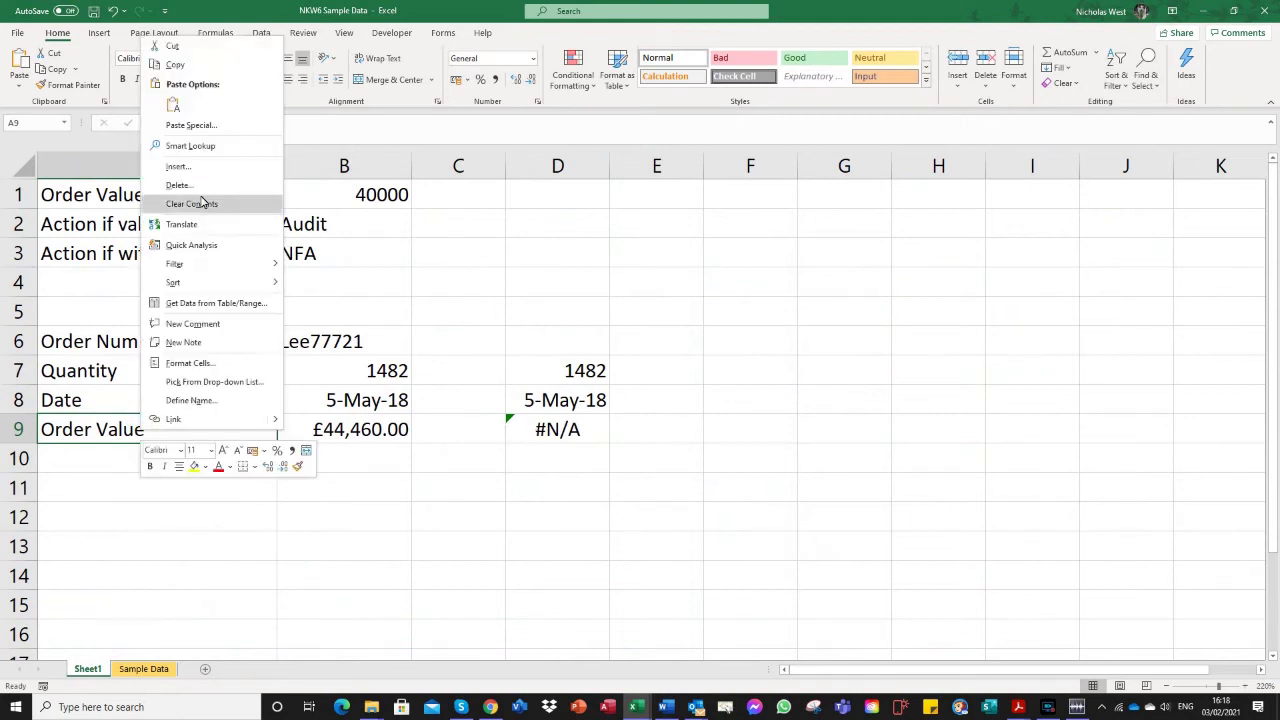
pyautogui.click(178, 106)
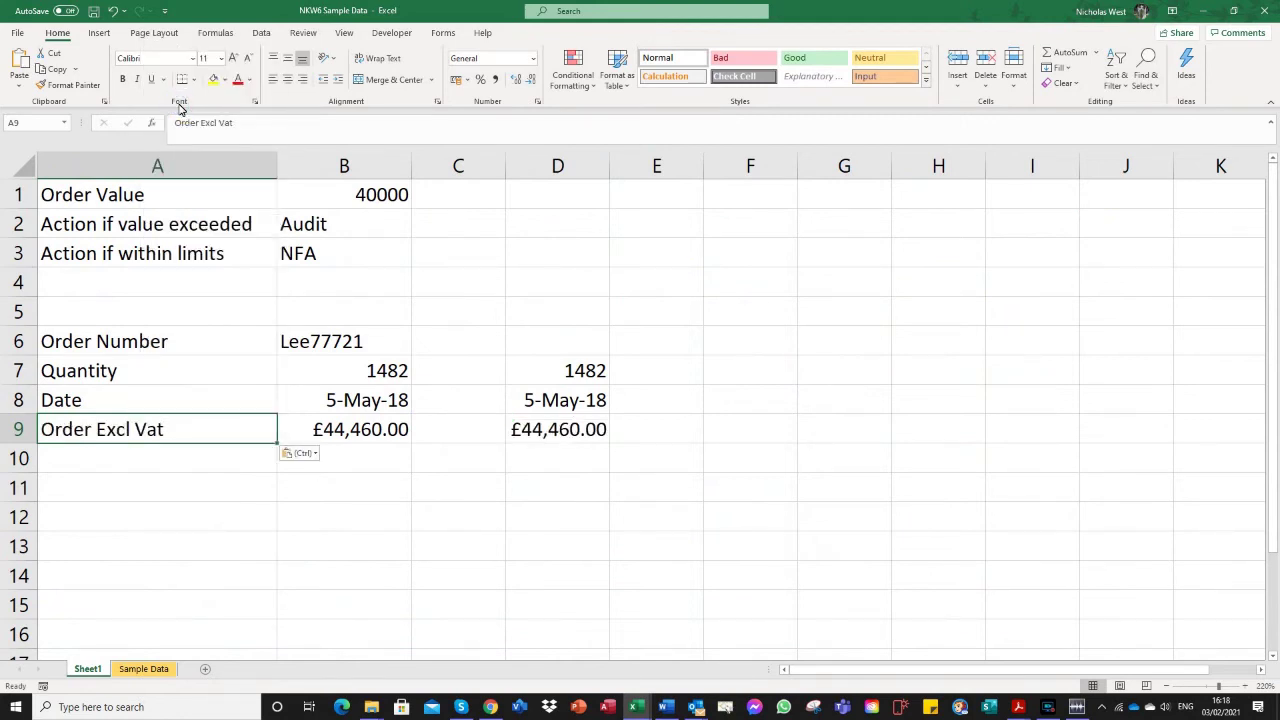
# Review the INDEX and MATCH formulas in D7 and D8, looking at the $A7 label reference in the second MATCH.
pyautogui.click(576, 375)
pyautogui.click(558, 403)
pyautogui.click(575, 376)
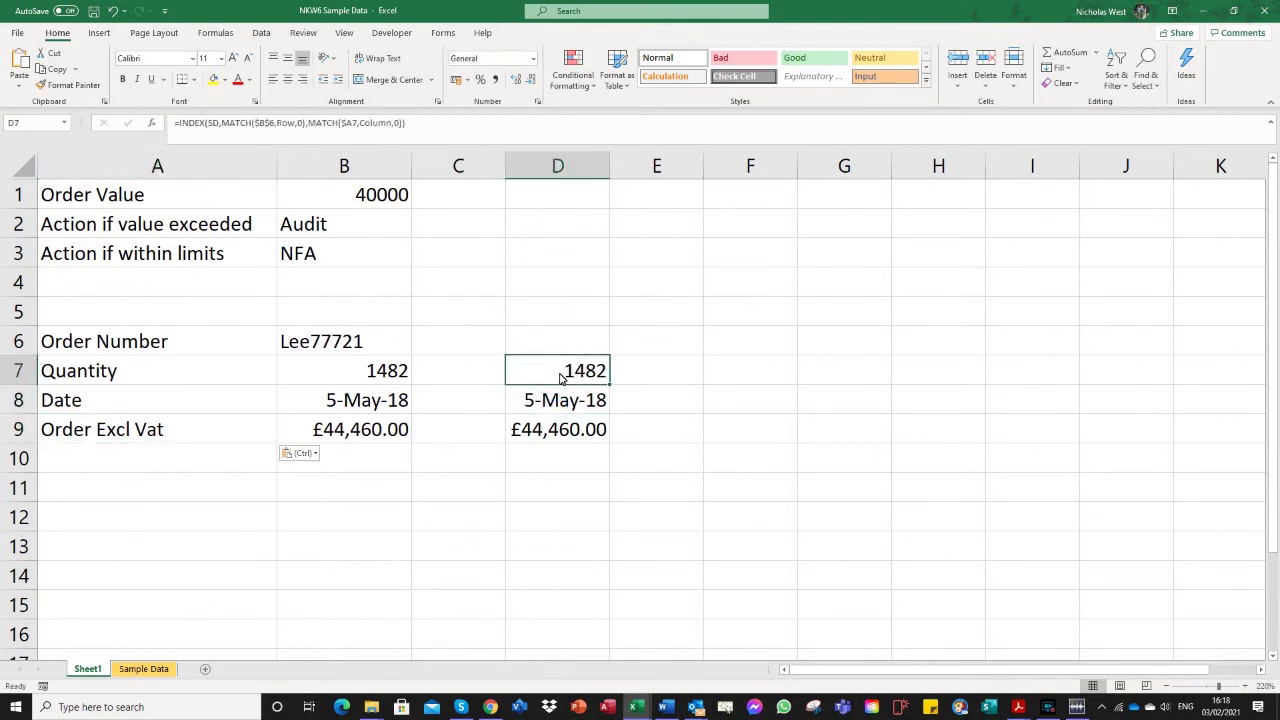
pyautogui.click(347, 123)
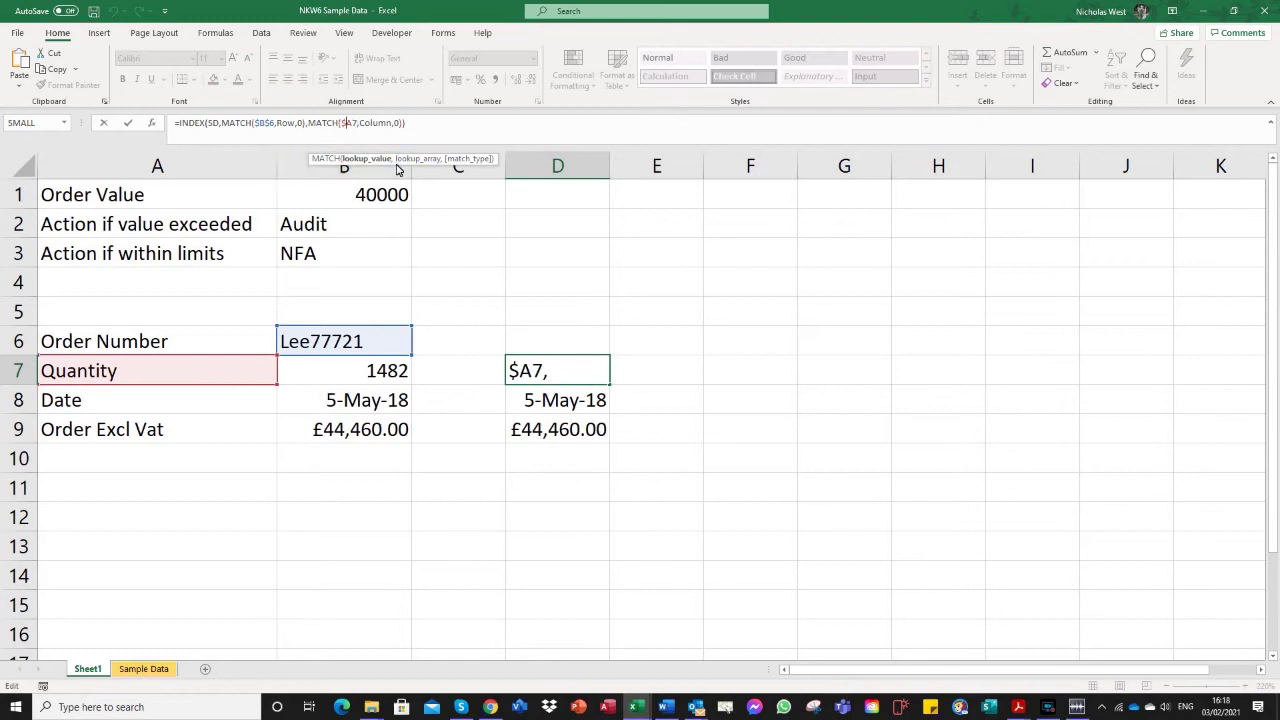
pyautogui.click(375, 165)
pyautogui.hotkey('ctrl', 'Return')
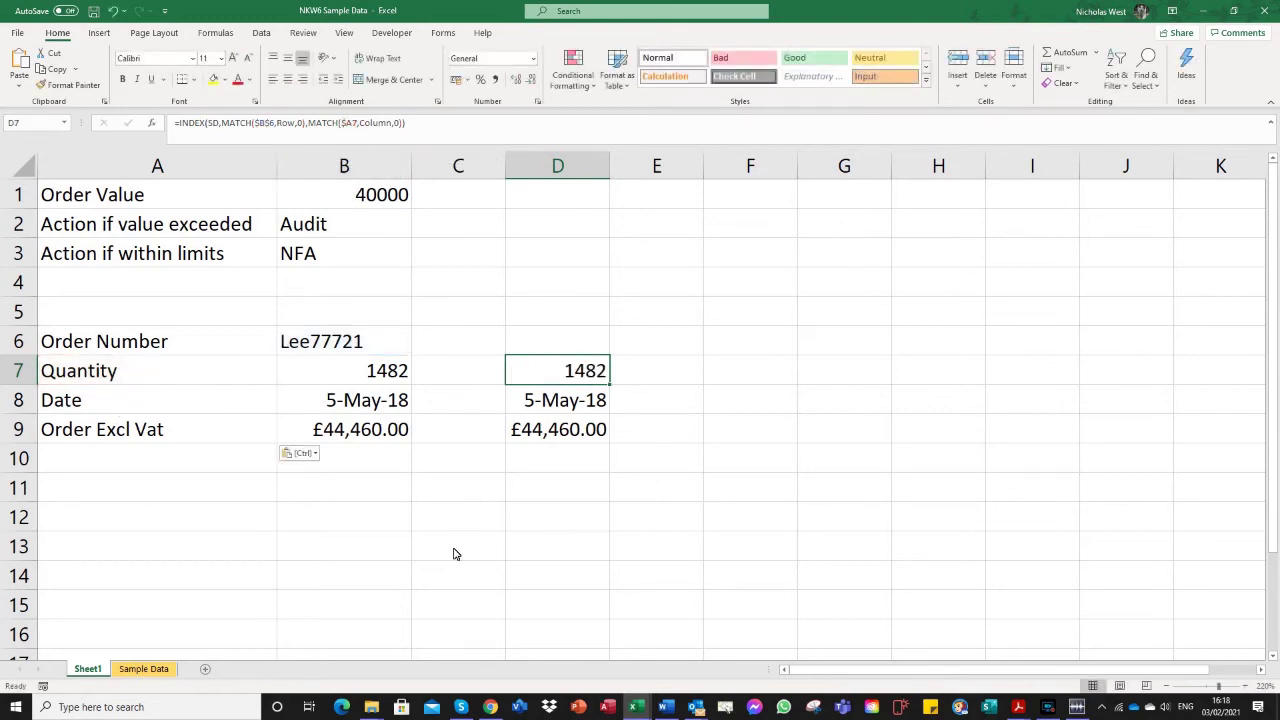
pyautogui.click(550, 547)
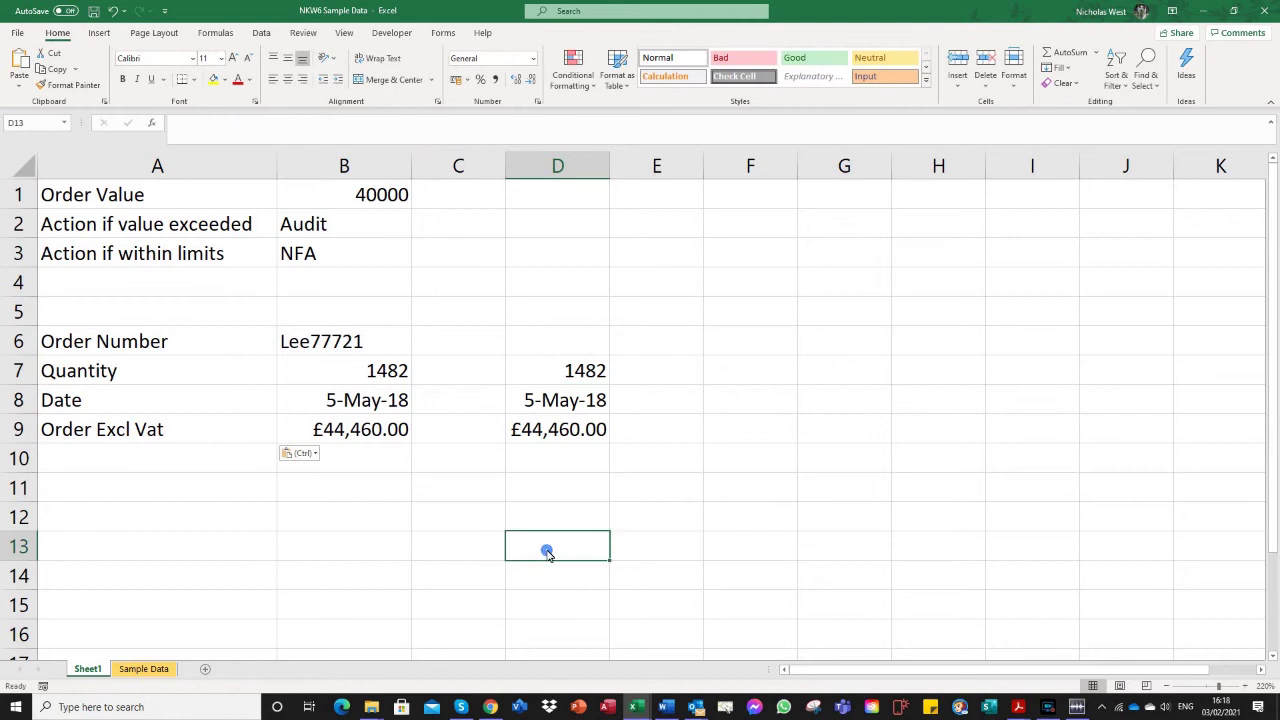
# Add the label Location in A10 and extend the INDEX formula from D9 down to D10.
pyautogui.click(209, 468)
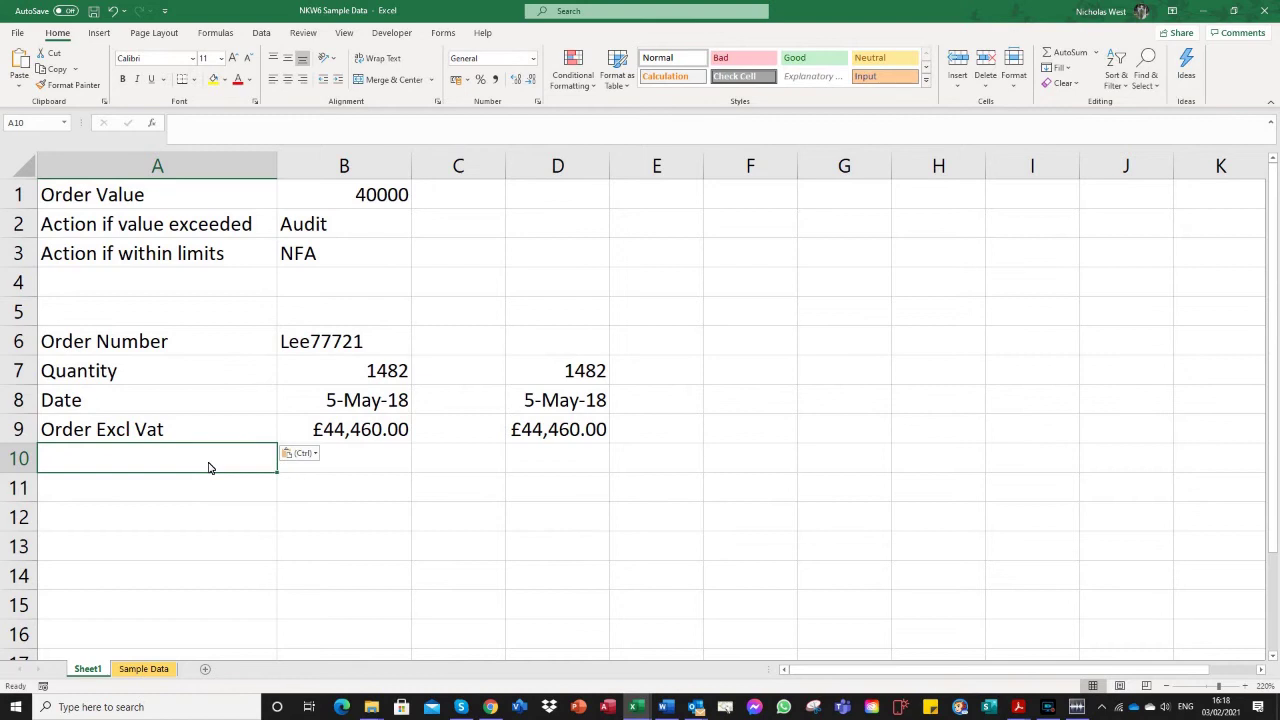
pyautogui.write('Location')
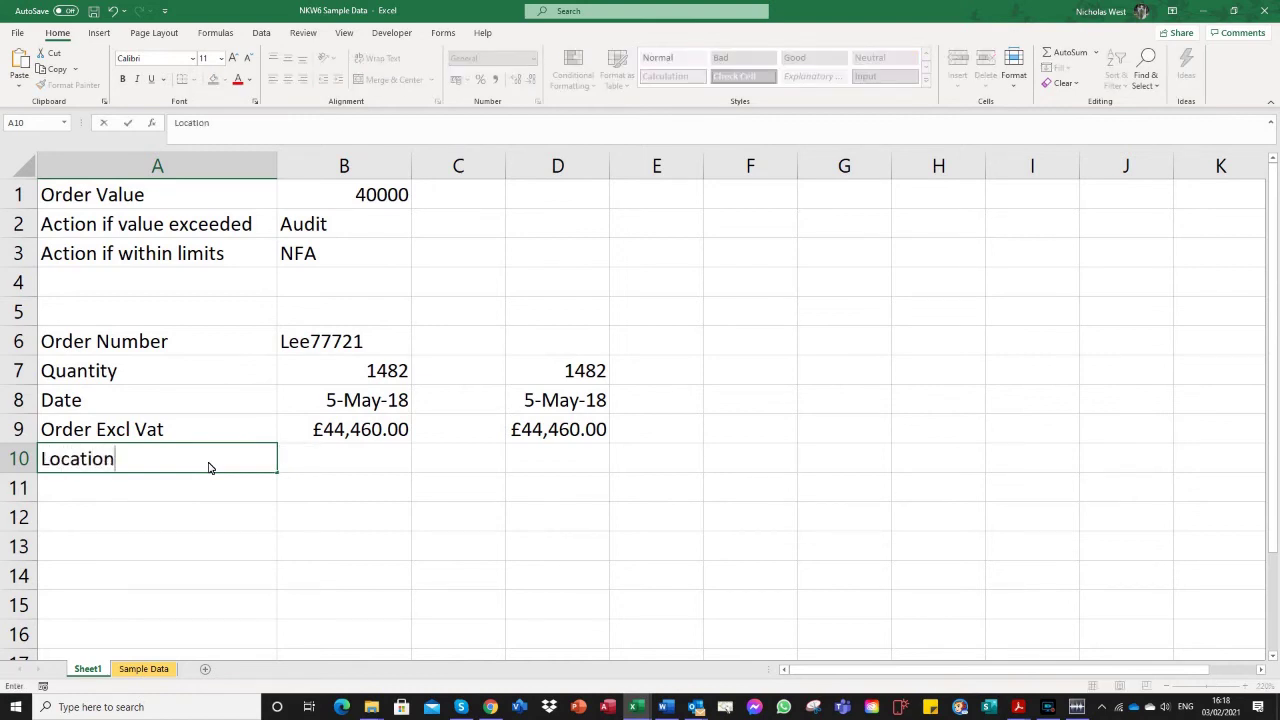
pyautogui.press('Return')
pyautogui.click(572, 445)
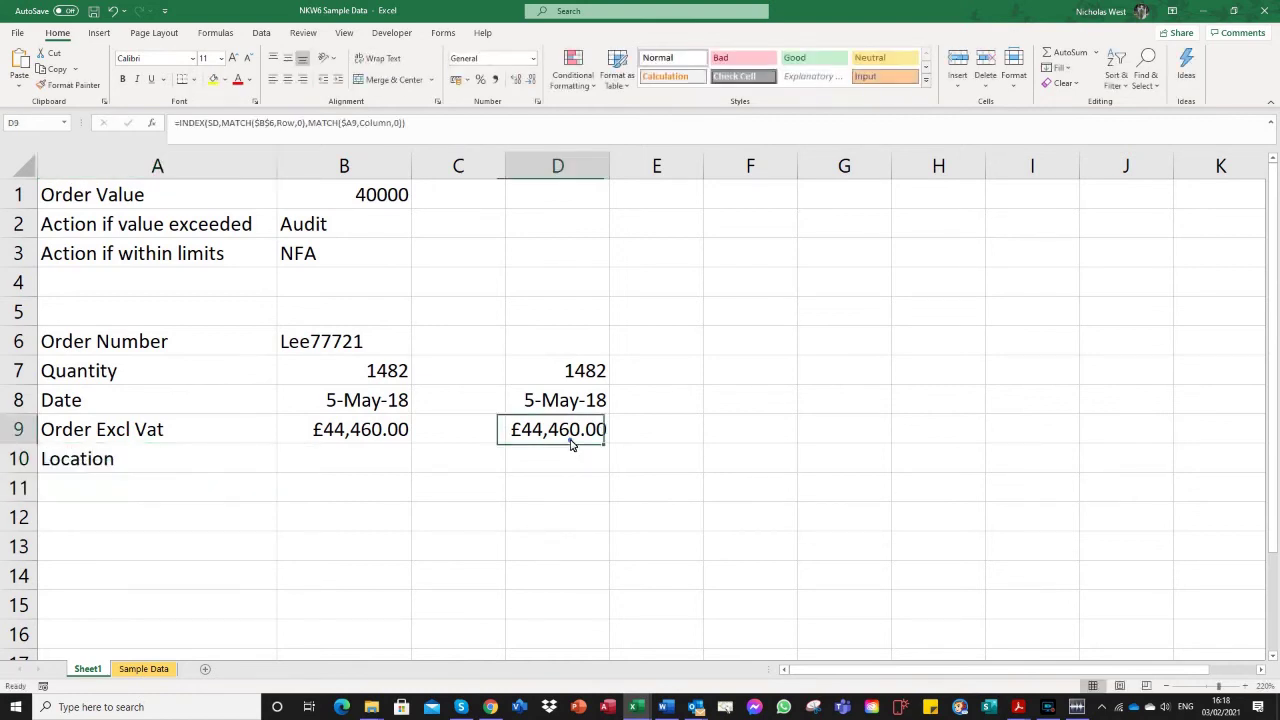
pyautogui.moveTo(607, 445); pyautogui.dragTo(611, 489)
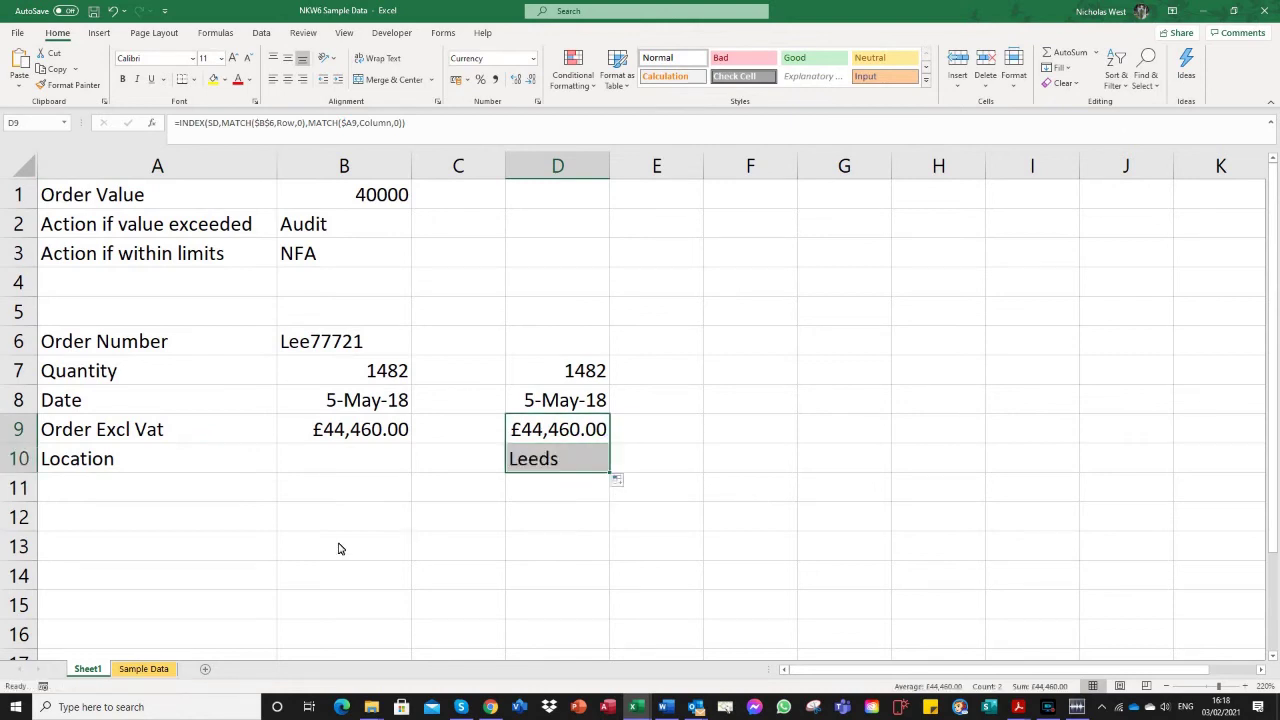
pyautogui.click(546, 500)
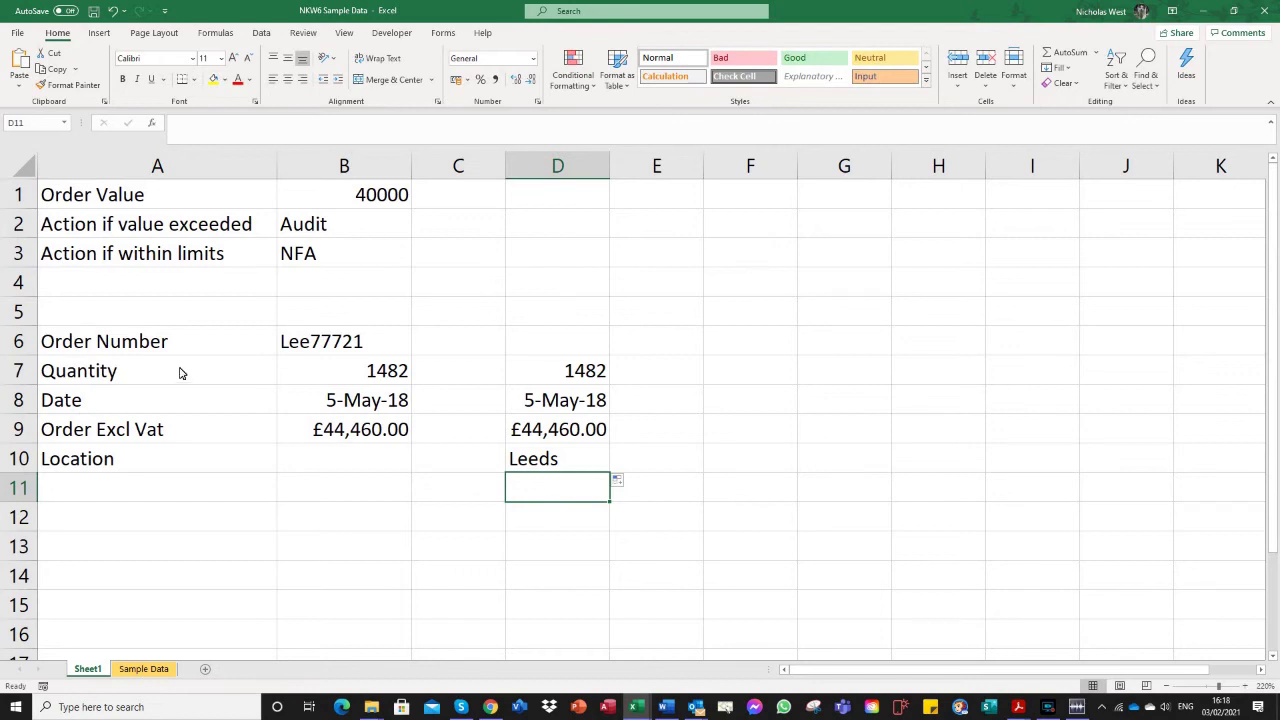
# Select the labels A7:A10 on Sheet1 and check the defined name of the header row on the Sample Data sheet.
pyautogui.moveTo(186, 368); pyautogui.dragTo(234, 458)
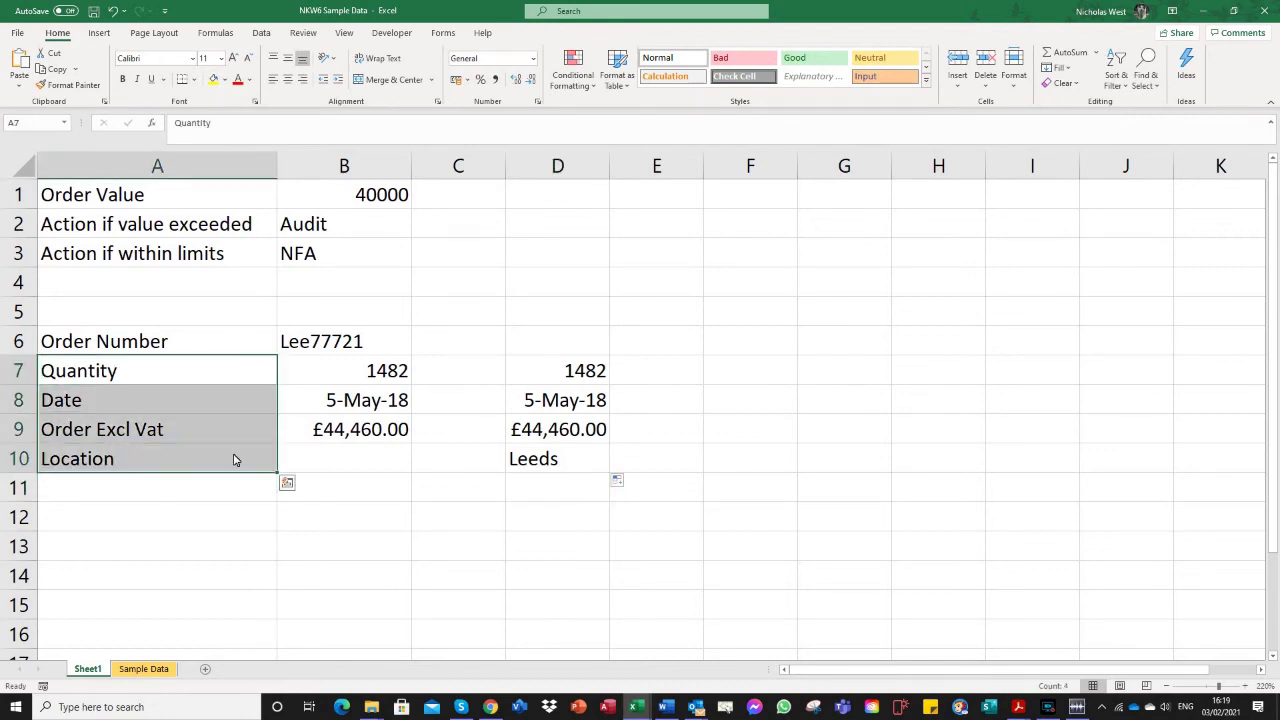
pyautogui.click(266, 33)
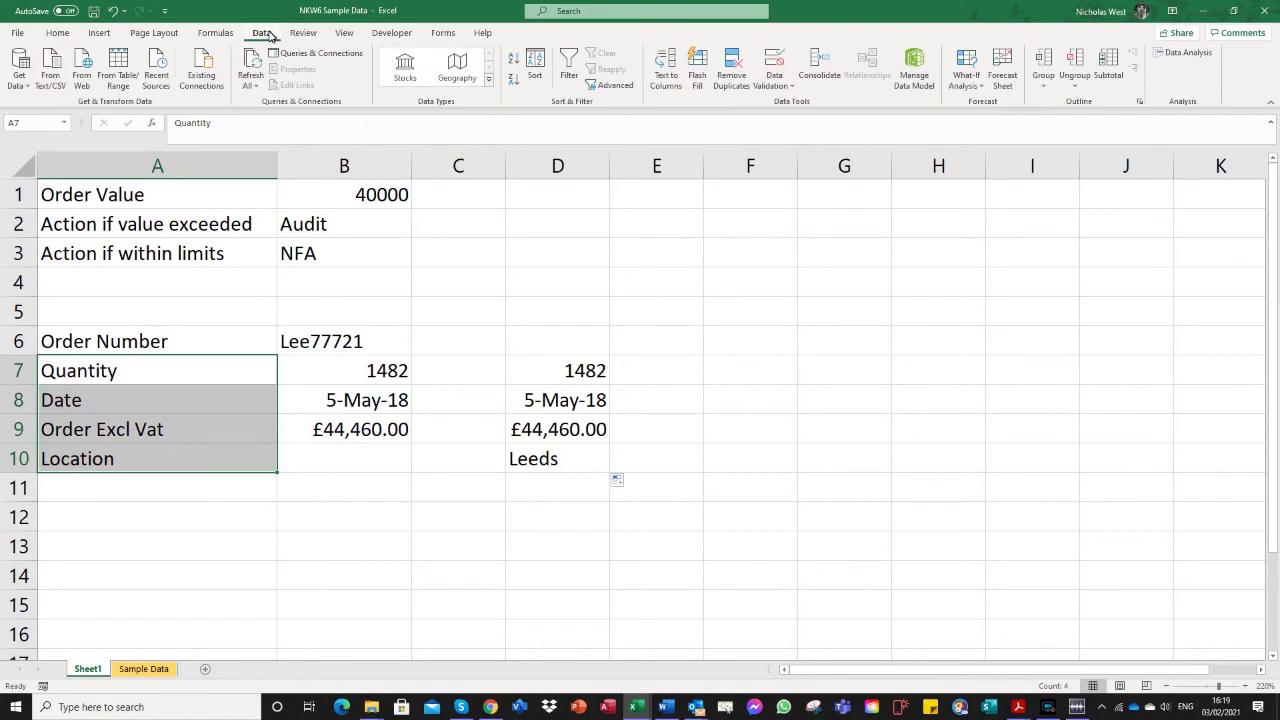
pyautogui.click(152, 669)
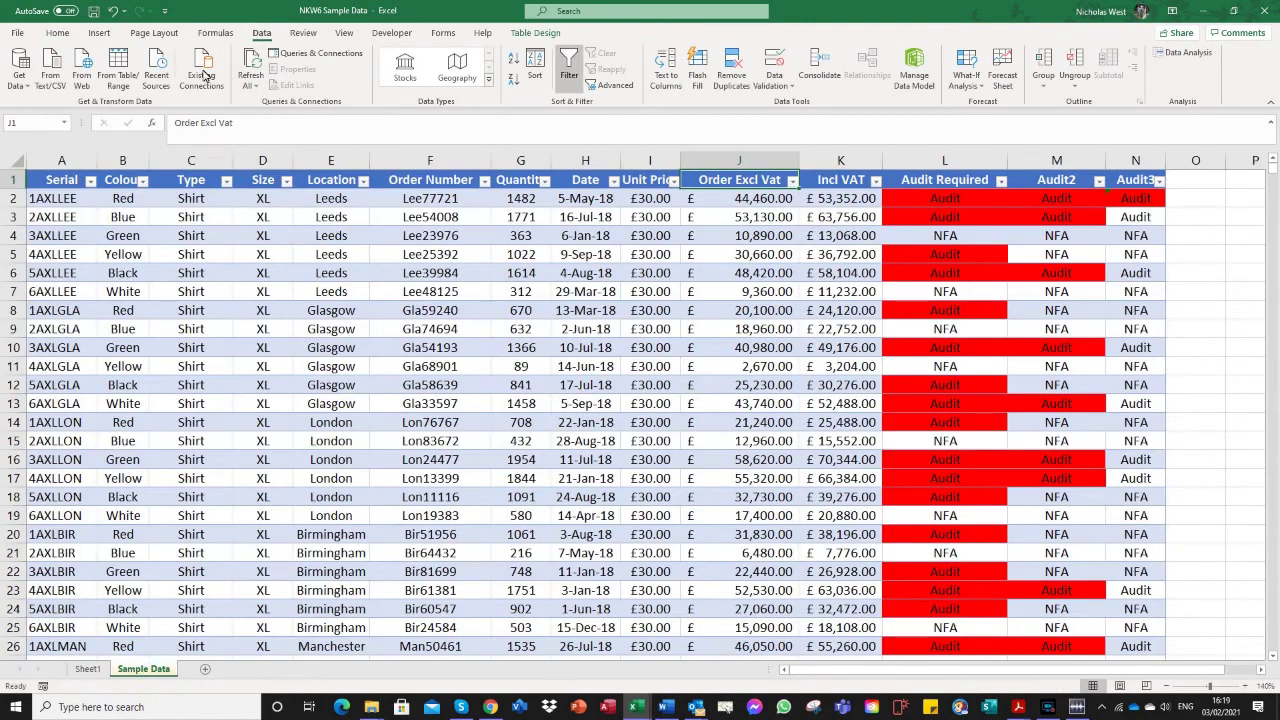
pyautogui.click(30, 182)
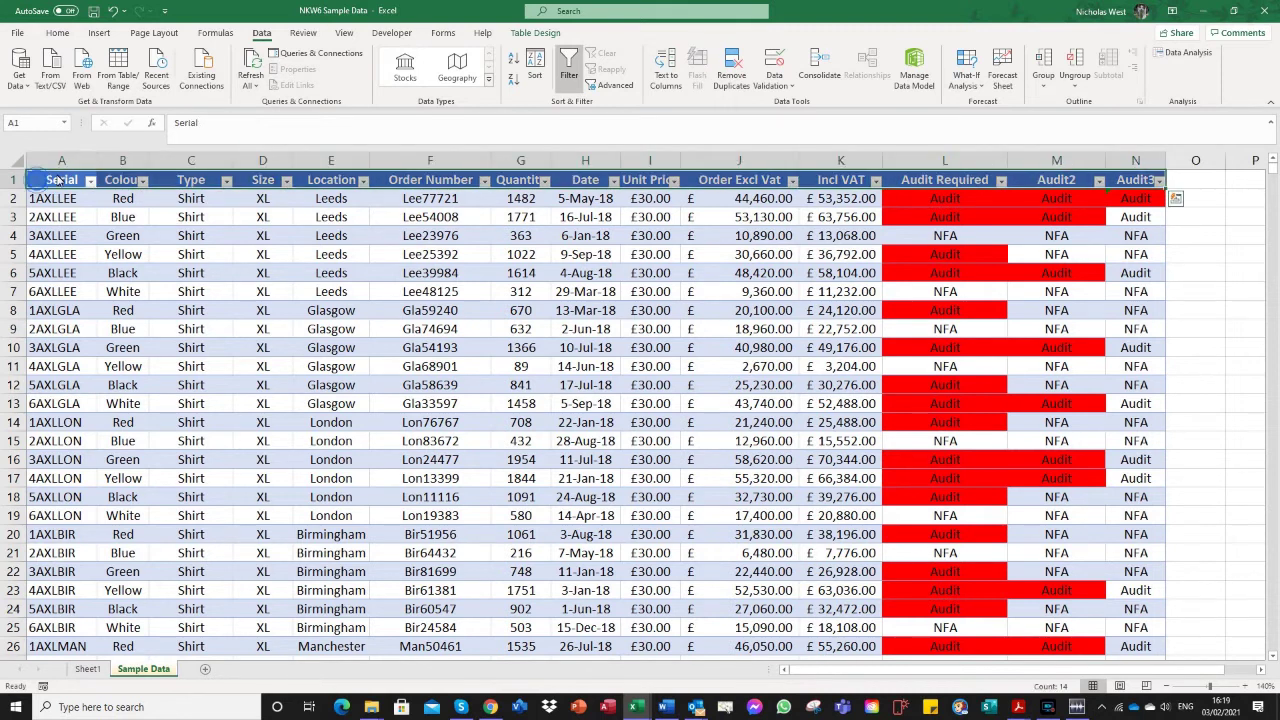
pyautogui.click(31, 124)
pyautogui.press('Escape')
pyautogui.click(88, 669)
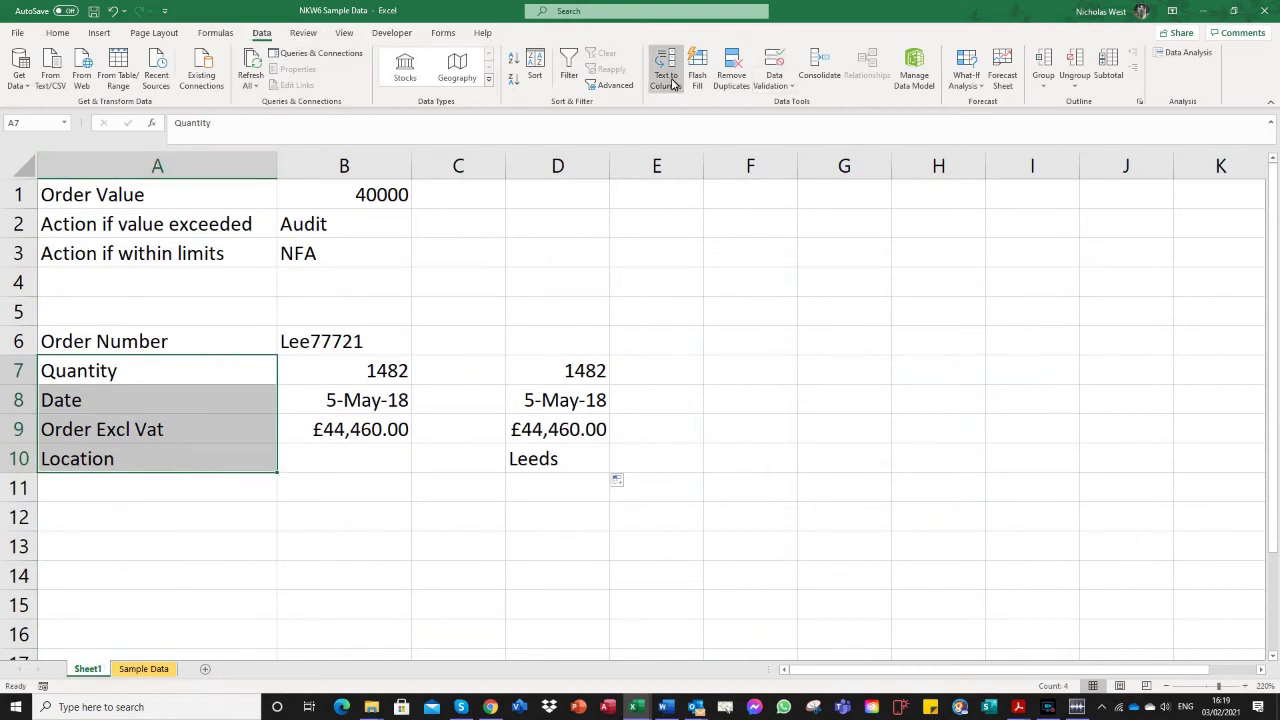
# Start data validation for A7:A10 with List as the allowed type and prepare its source for entry.
pyautogui.click(783, 86)
pyautogui.click(788, 104)
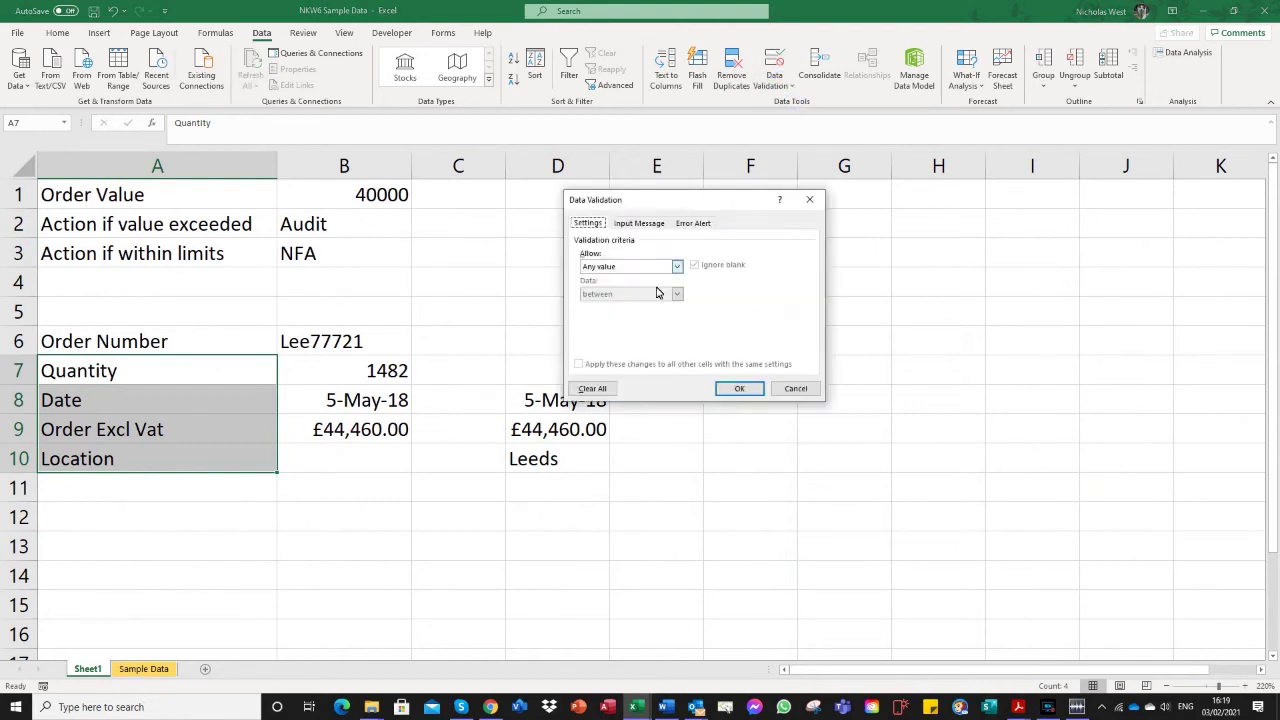
pyautogui.click(677, 266)
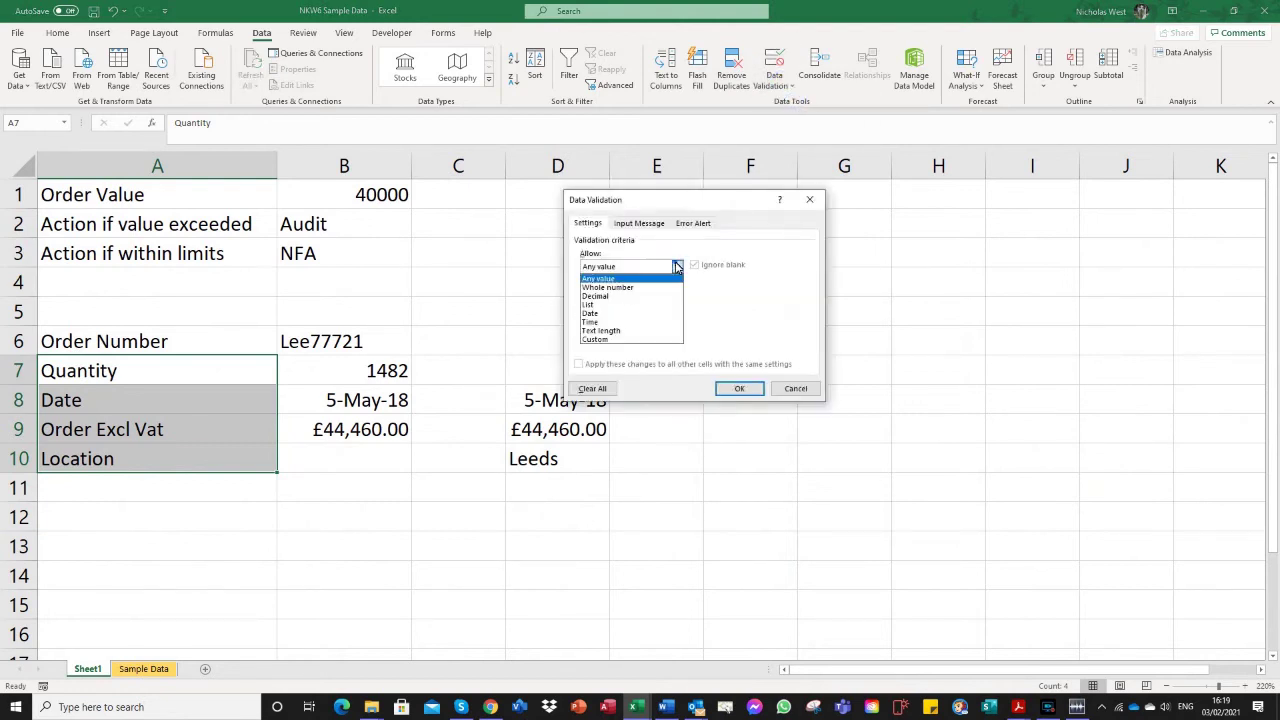
pyautogui.click(620, 304)
pyautogui.click(616, 321)
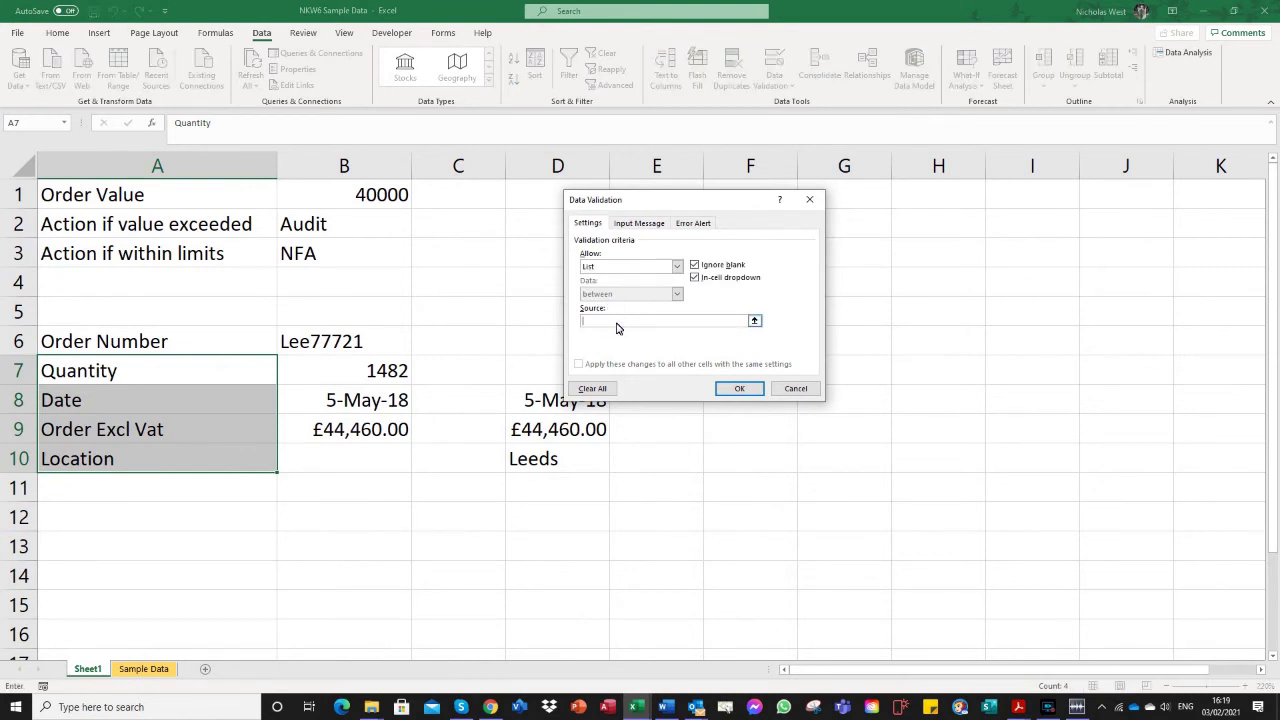
pyautogui.write('Column')
pyautogui.press('Left')
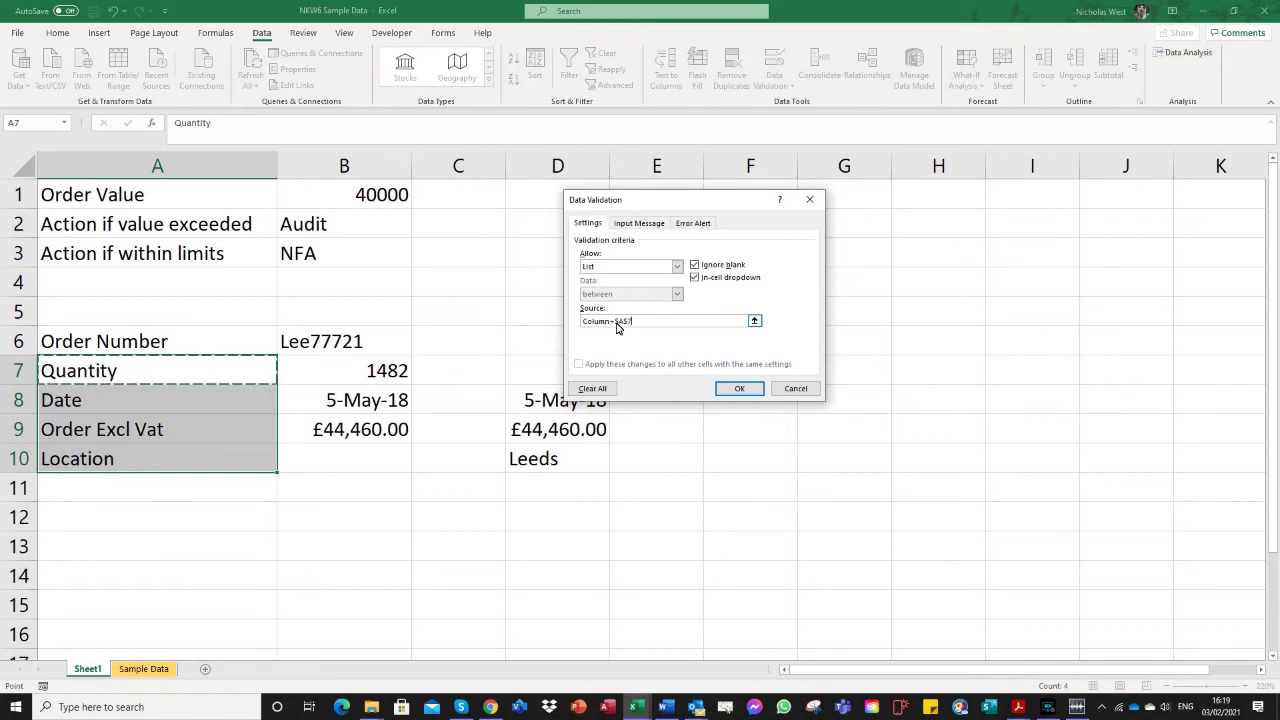
pyautogui.press('BackSpace')
pyautogui.press('BackSpace')
pyautogui.press('BackSpace')
pyautogui.press('BackSpace')
pyautogui.press('BackSpace')
pyautogui.press('BackSpace')
pyautogui.press('BackSpace')
pyautogui.press('BackSpace')
pyautogui.press('BackSpace')
pyautogui.press('BackSpace')
pyautogui.press('BackSpace')
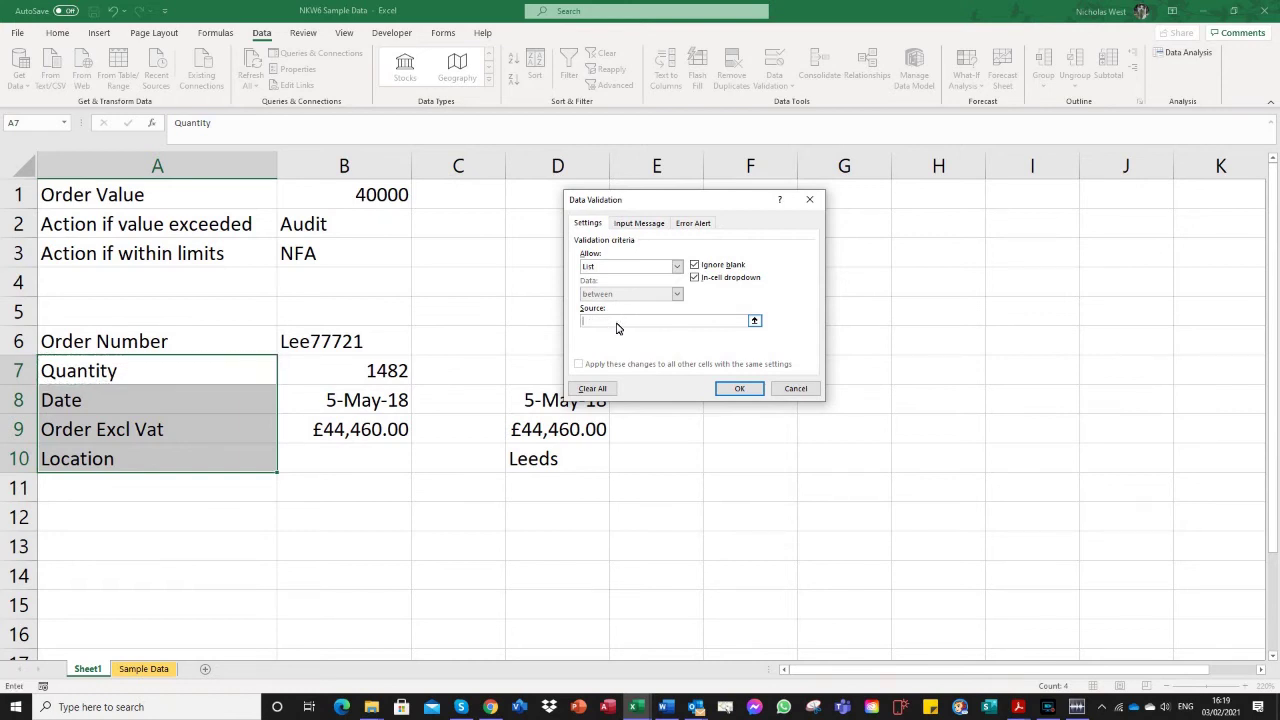
# Set the validation list's source to the named range =column and apply it to A7:A10.
pyautogui.write('=column')
pyautogui.click(740, 389)
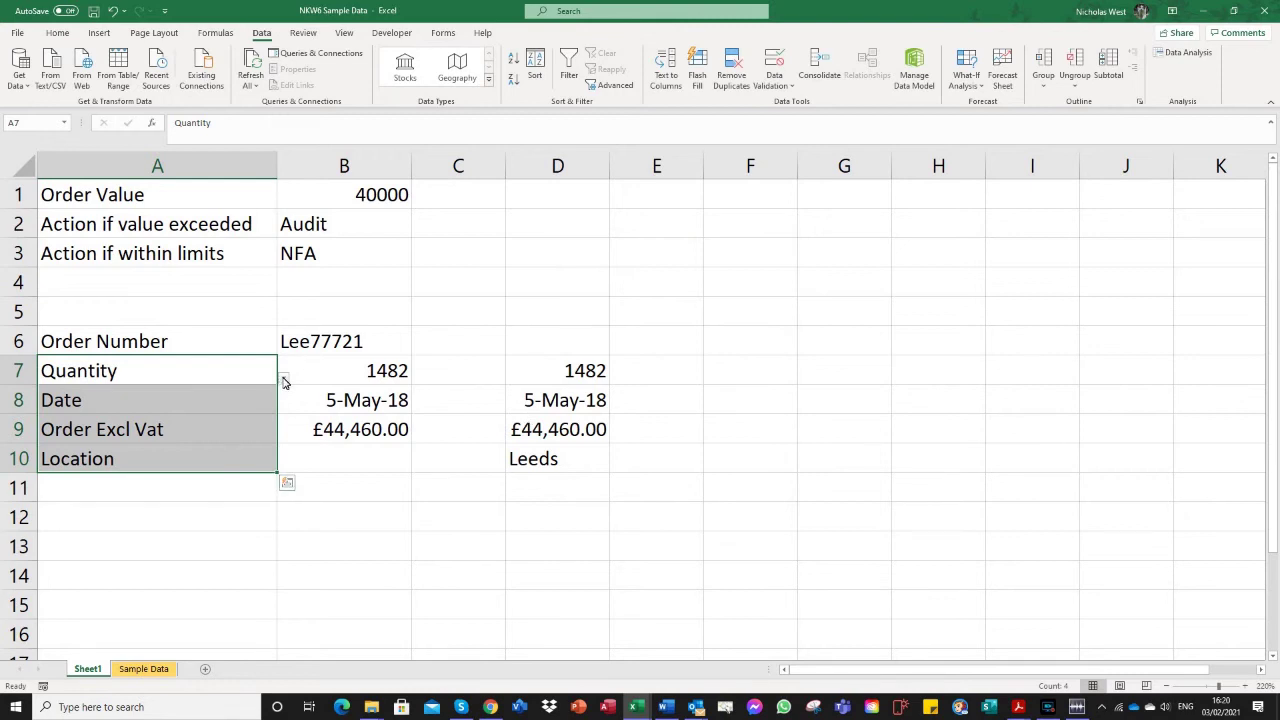
# Test the dropdown in A7 by choosing the header Type and after it Order Number.
pyautogui.click(284, 378)
pyautogui.moveTo(289, 480); pyautogui.dragTo(290, 440)
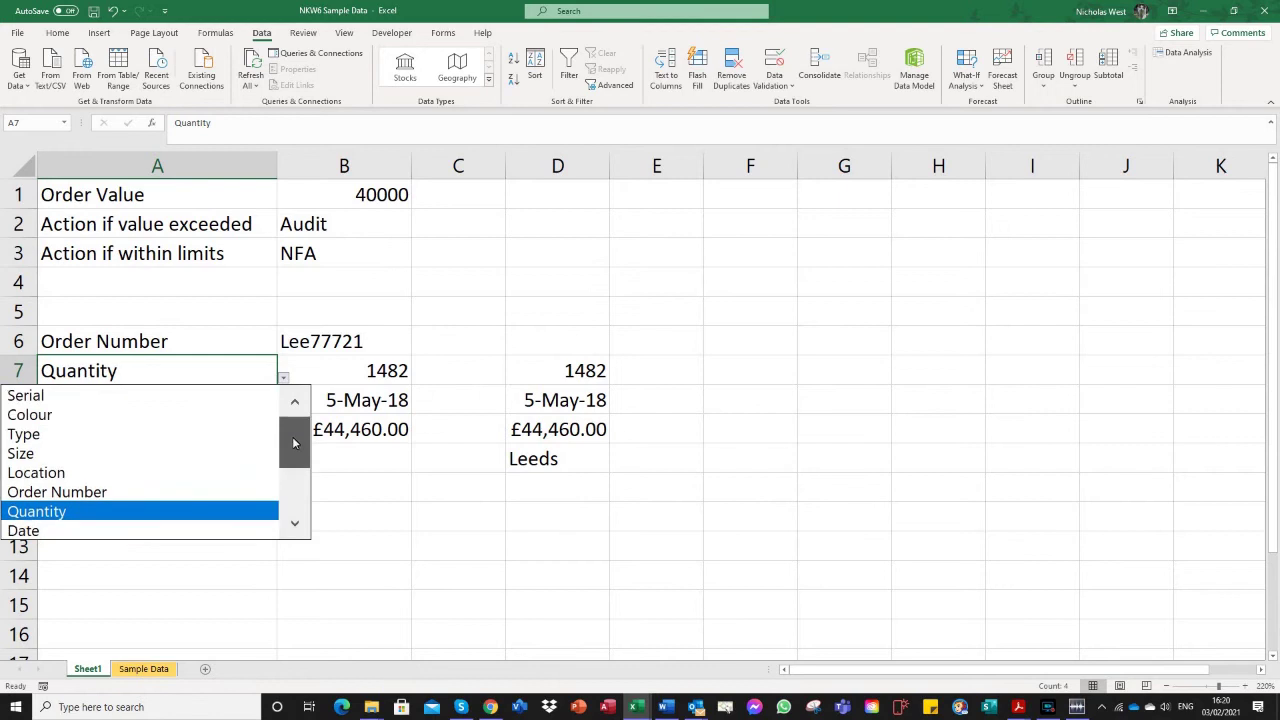
pyautogui.click(96, 440)
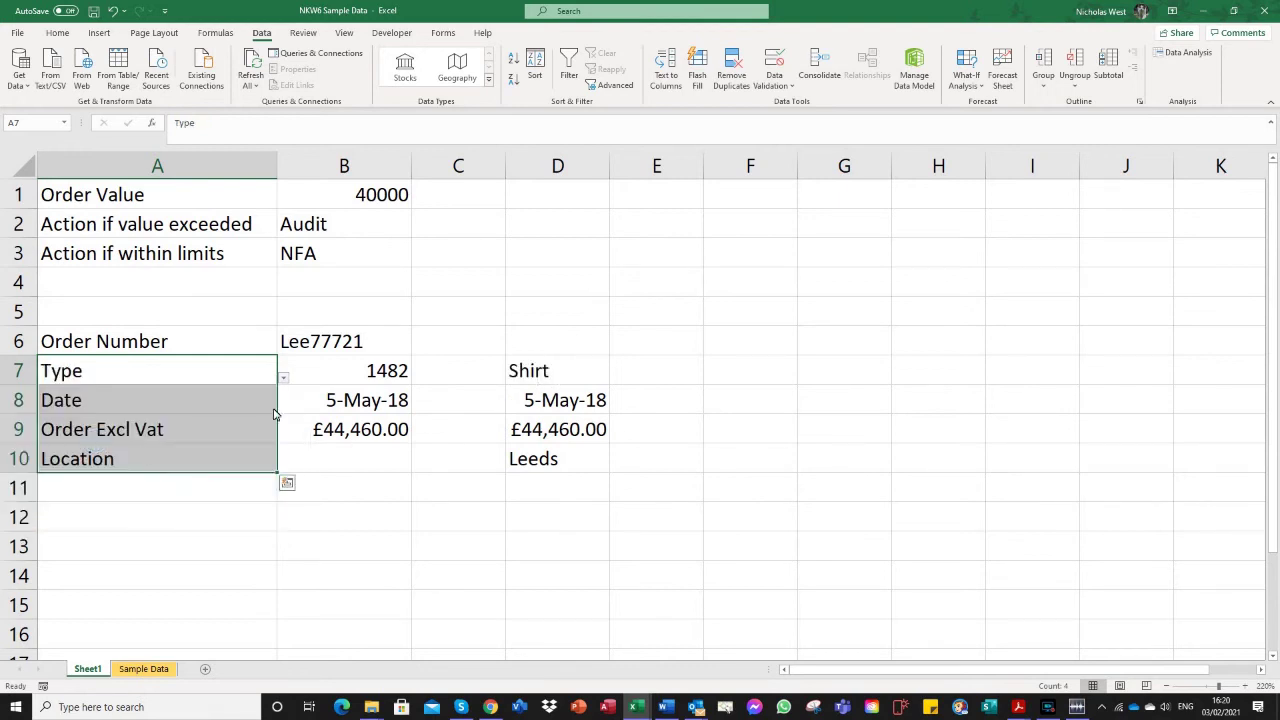
pyautogui.click(284, 377)
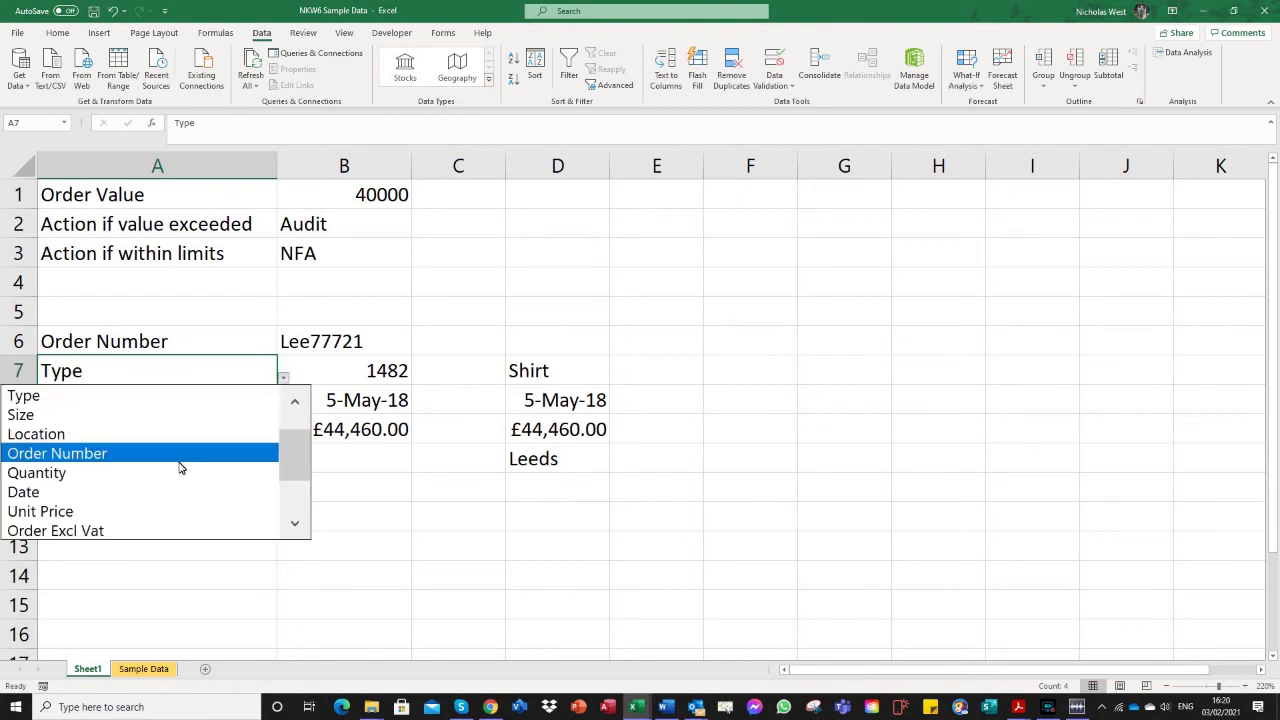
pyautogui.click(179, 460)
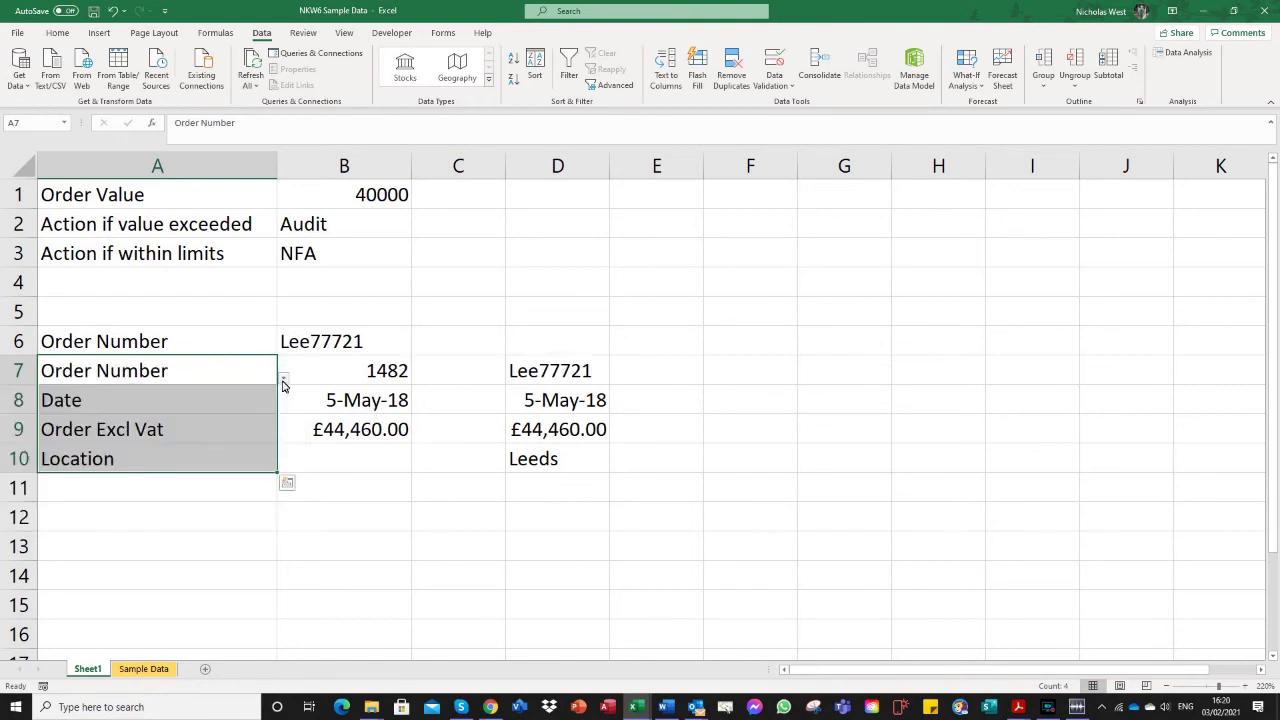
# Choose Serial from the dropdown in A7, and set the label back to Quantity.
pyautogui.click(285, 380)
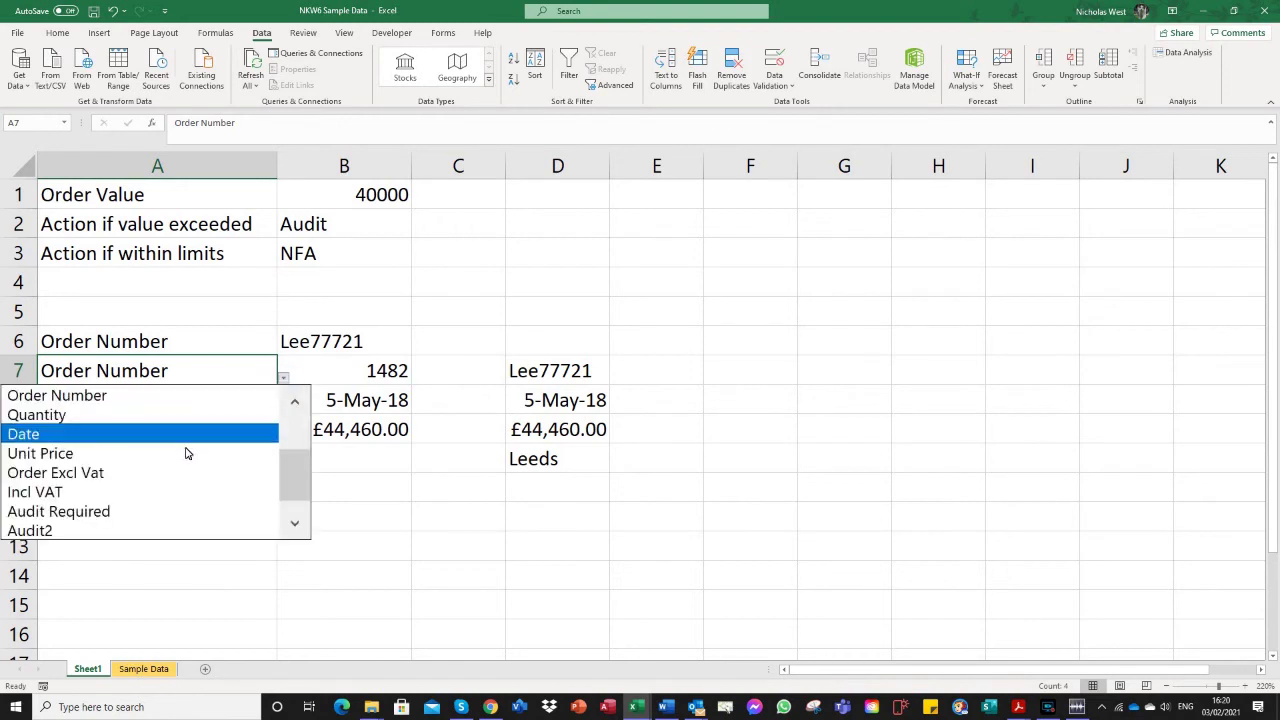
pyautogui.click(291, 425)
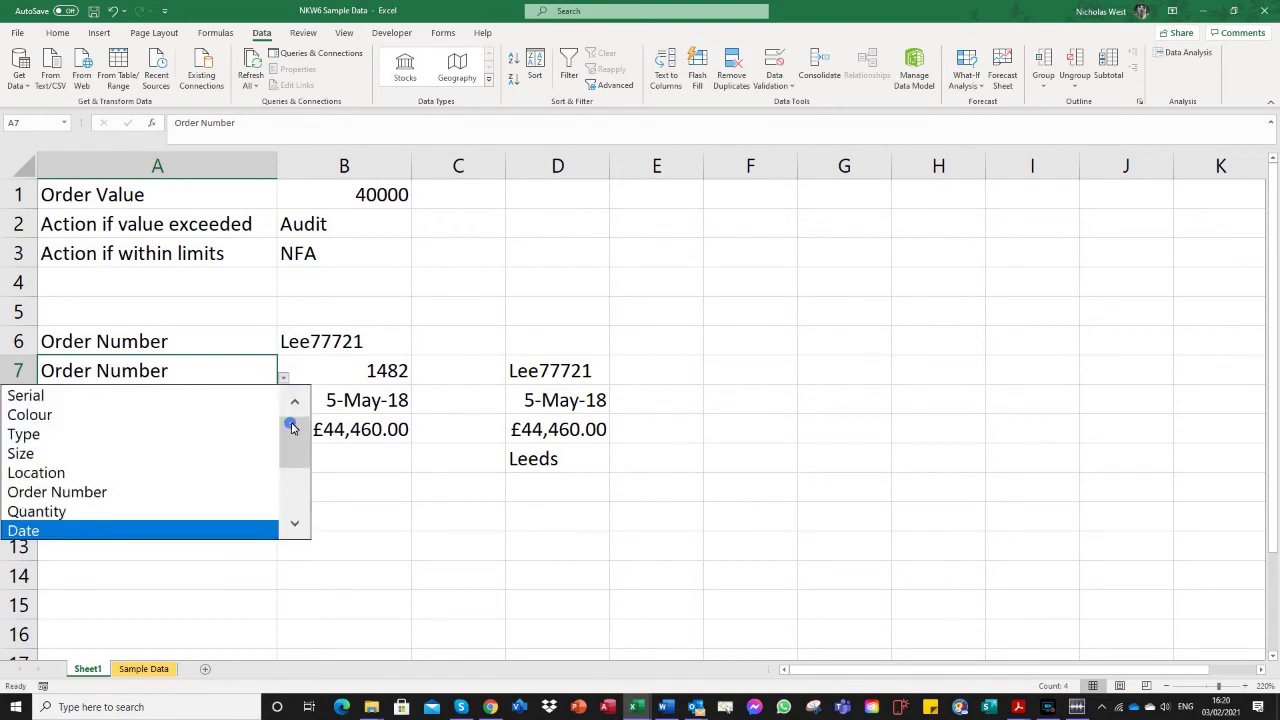
pyautogui.click(151, 398)
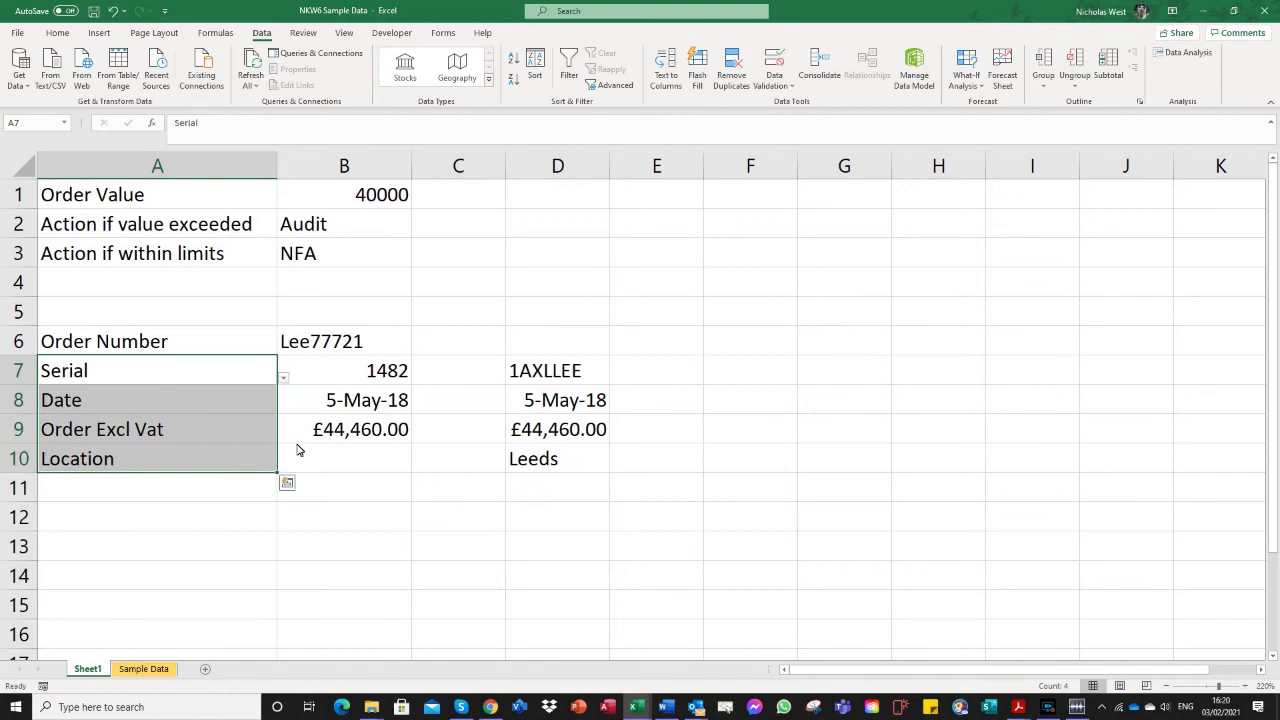
pyautogui.click(281, 377)
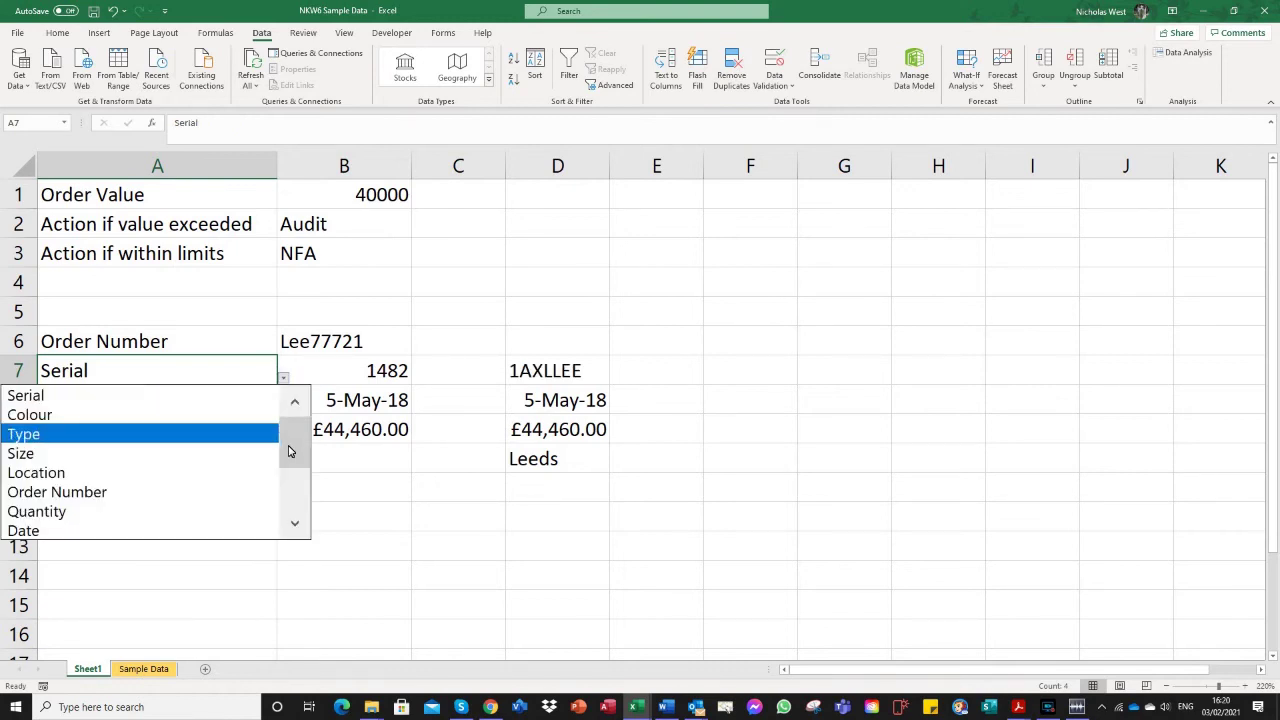
pyautogui.click(214, 512)
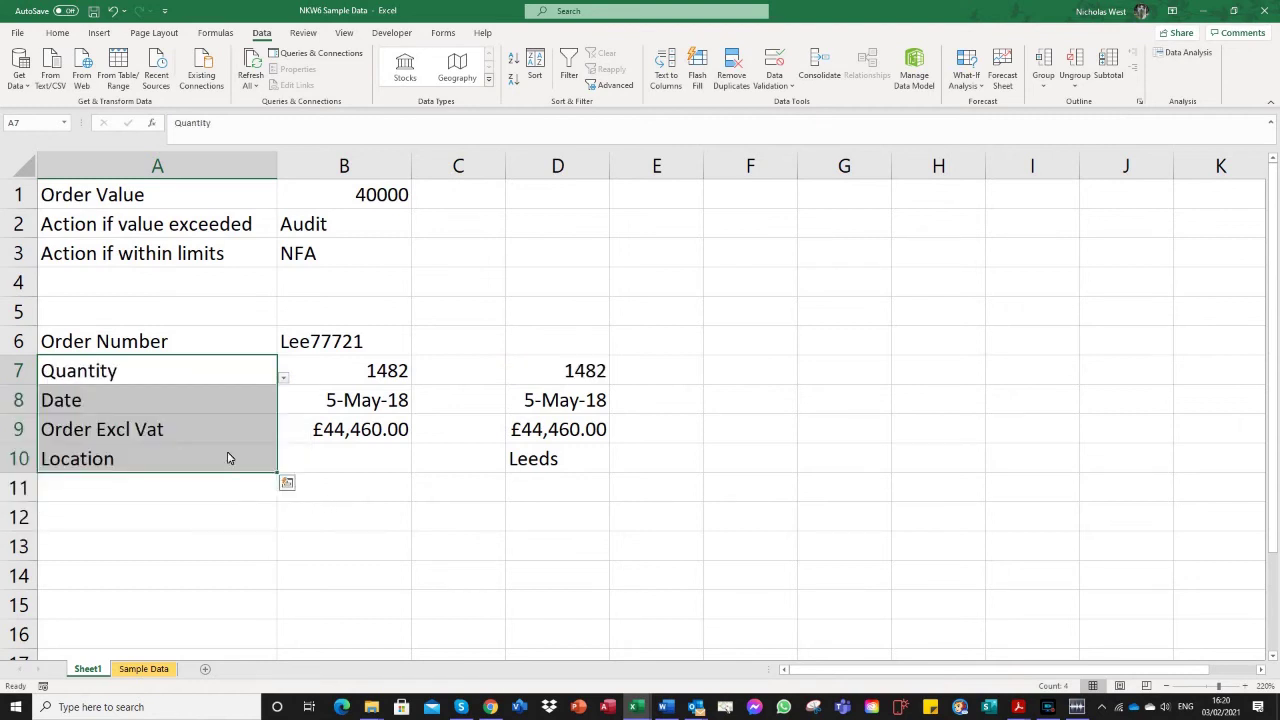
# Examine the header options offered by the dropdown in A8 without changing the label.
pyautogui.click(268, 403)
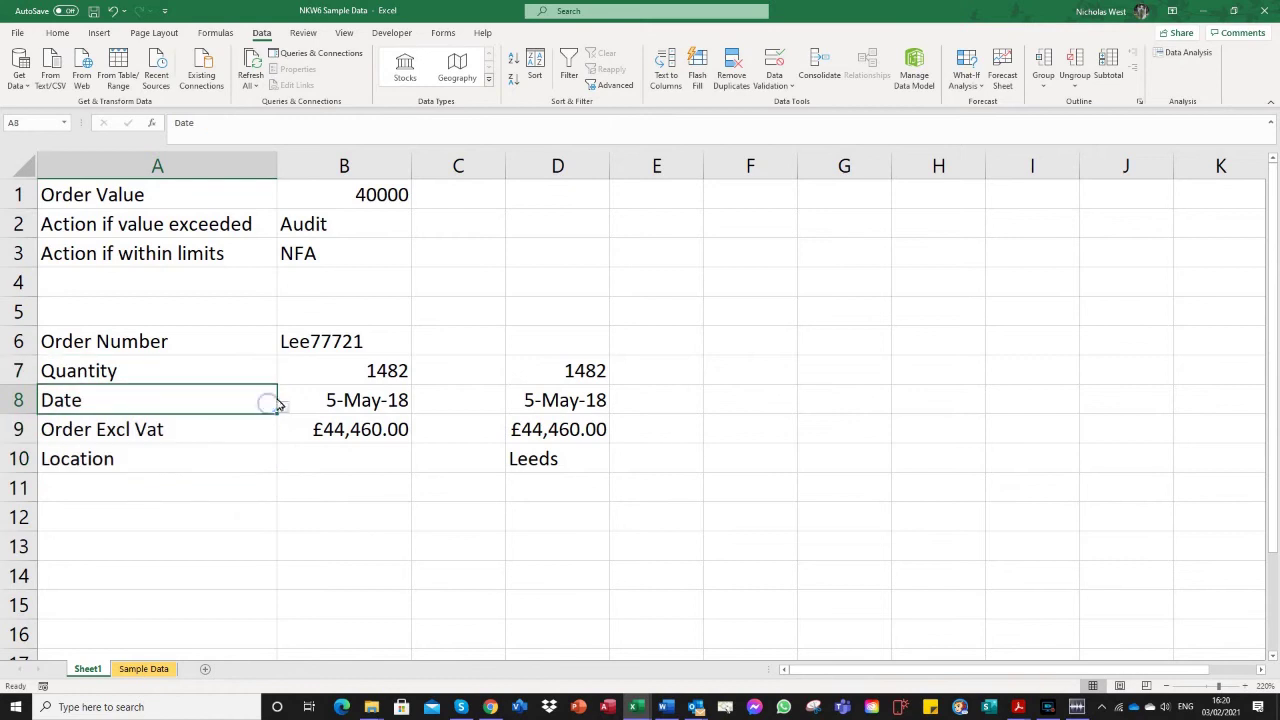
pyautogui.click(284, 409)
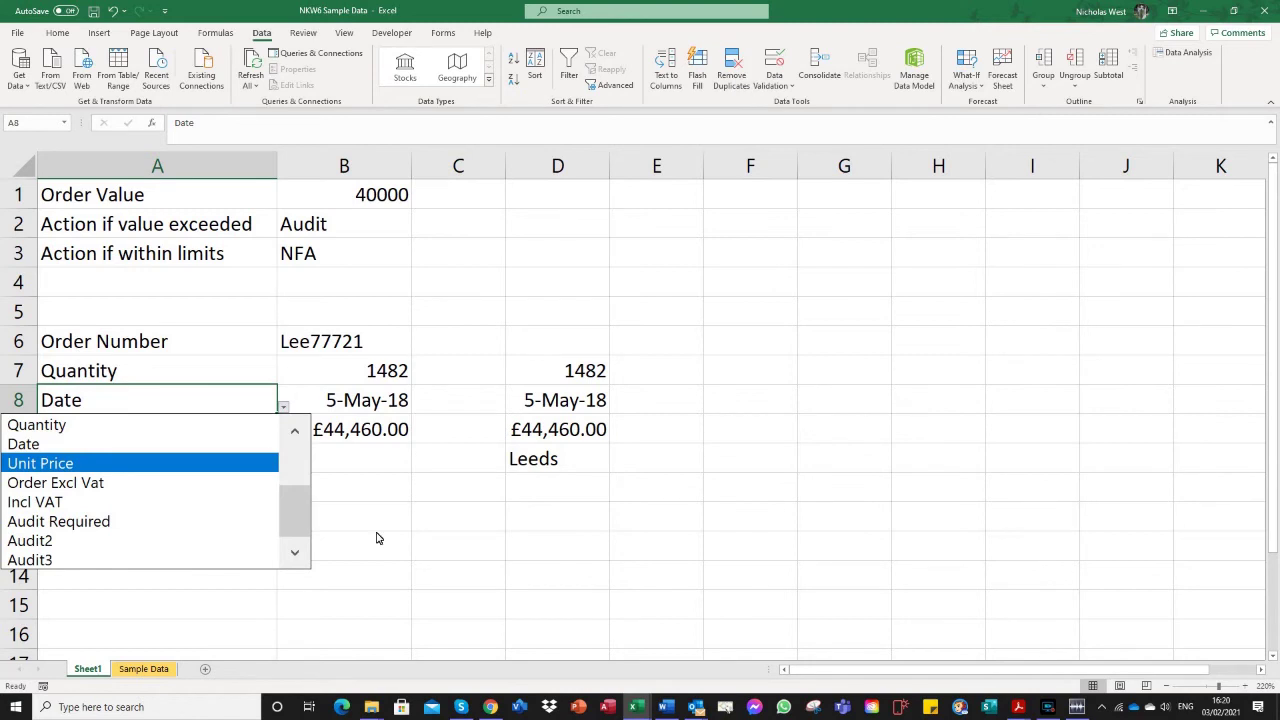
pyautogui.press('Escape')
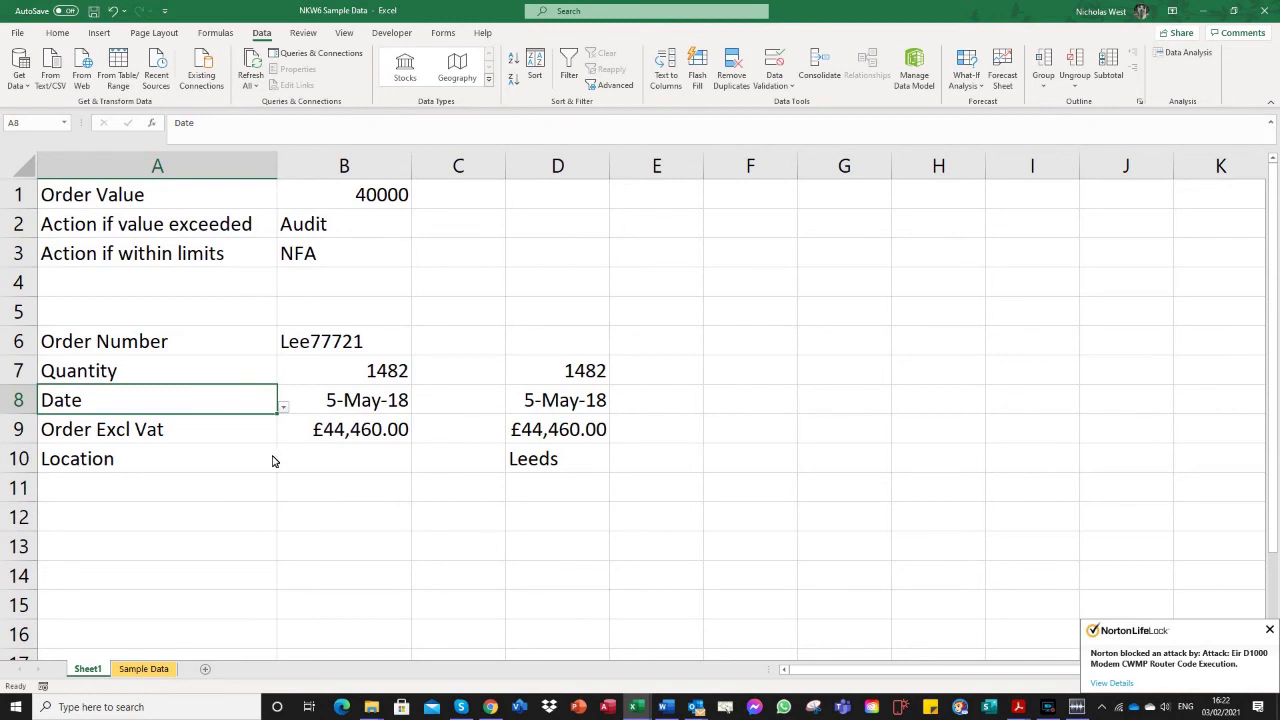
# Walk through Text to Columns for the Order Number column on Sample Data, using Delimited with only Space as delimiter, and cancel without splitting.
pyautogui.click(665, 62)
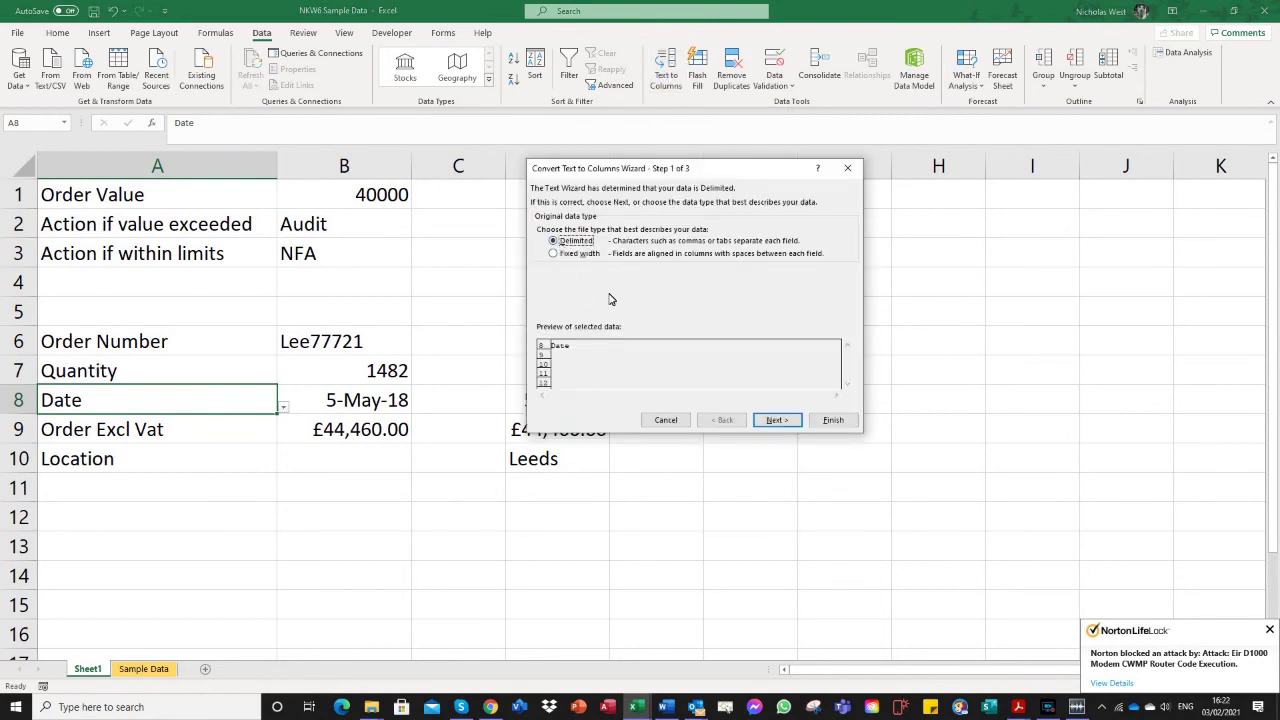
pyautogui.click(848, 168)
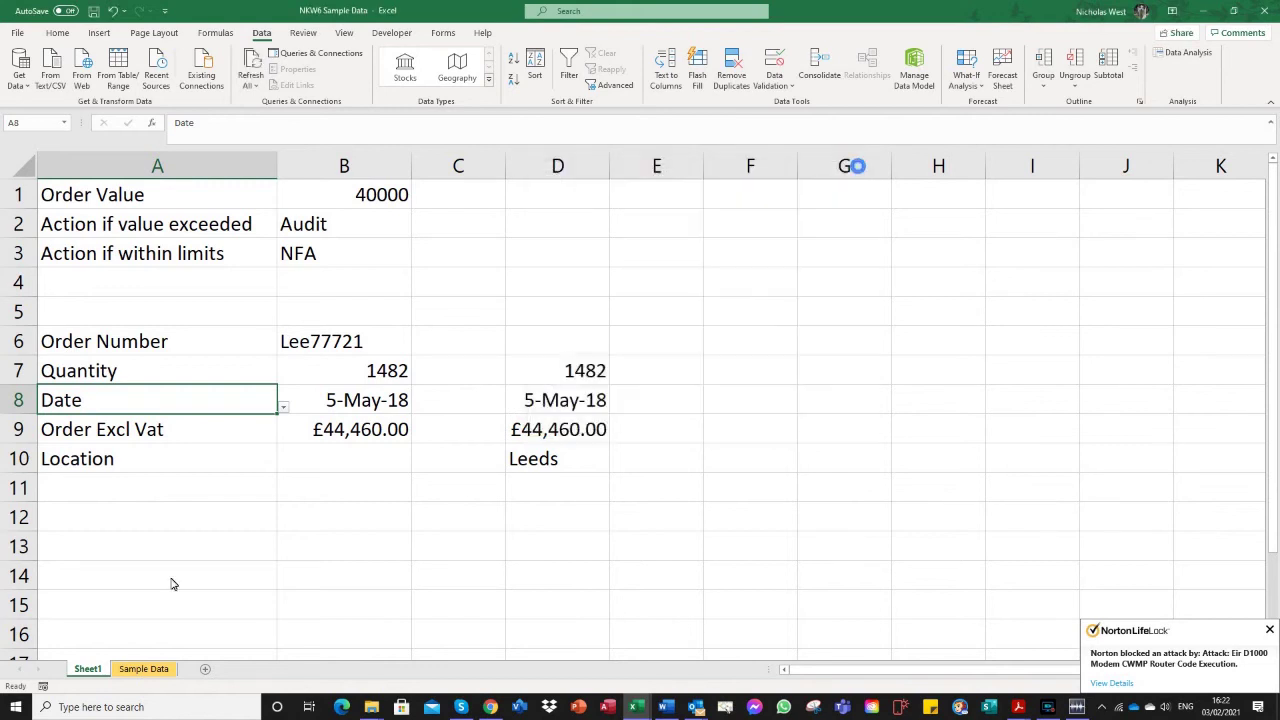
pyautogui.click(155, 674)
pyautogui.click(436, 161)
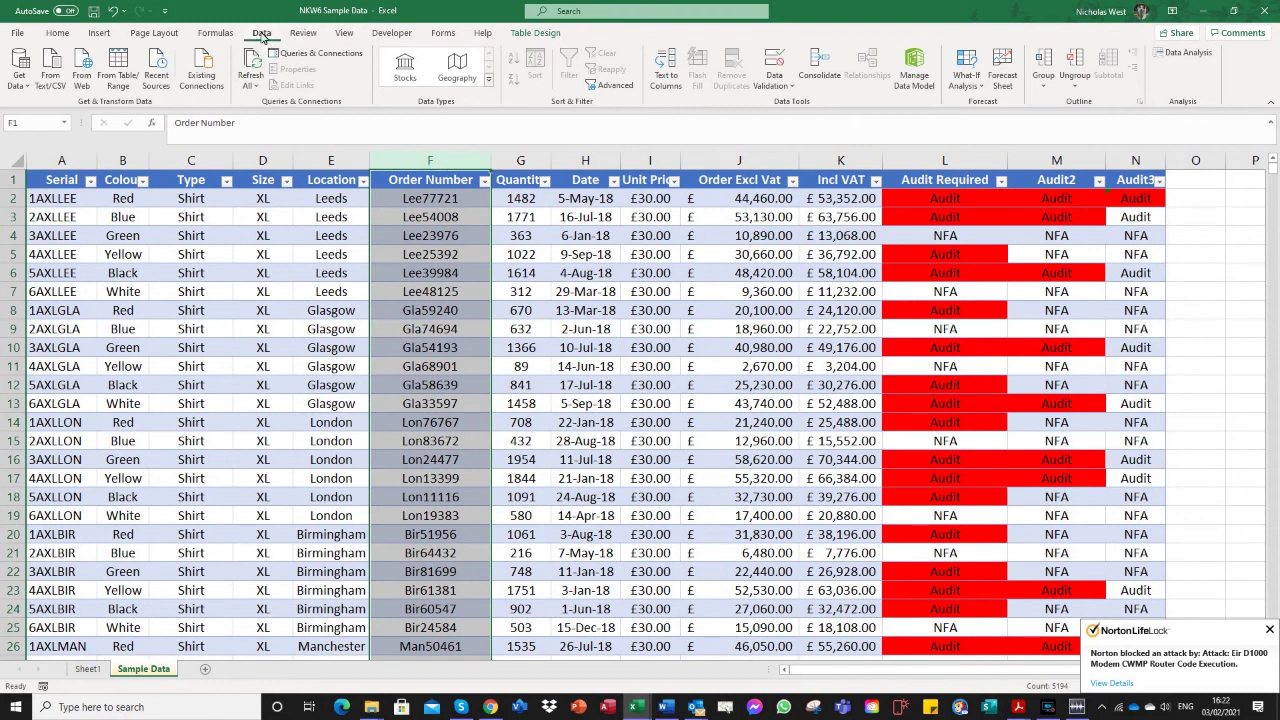
pyautogui.click(665, 80)
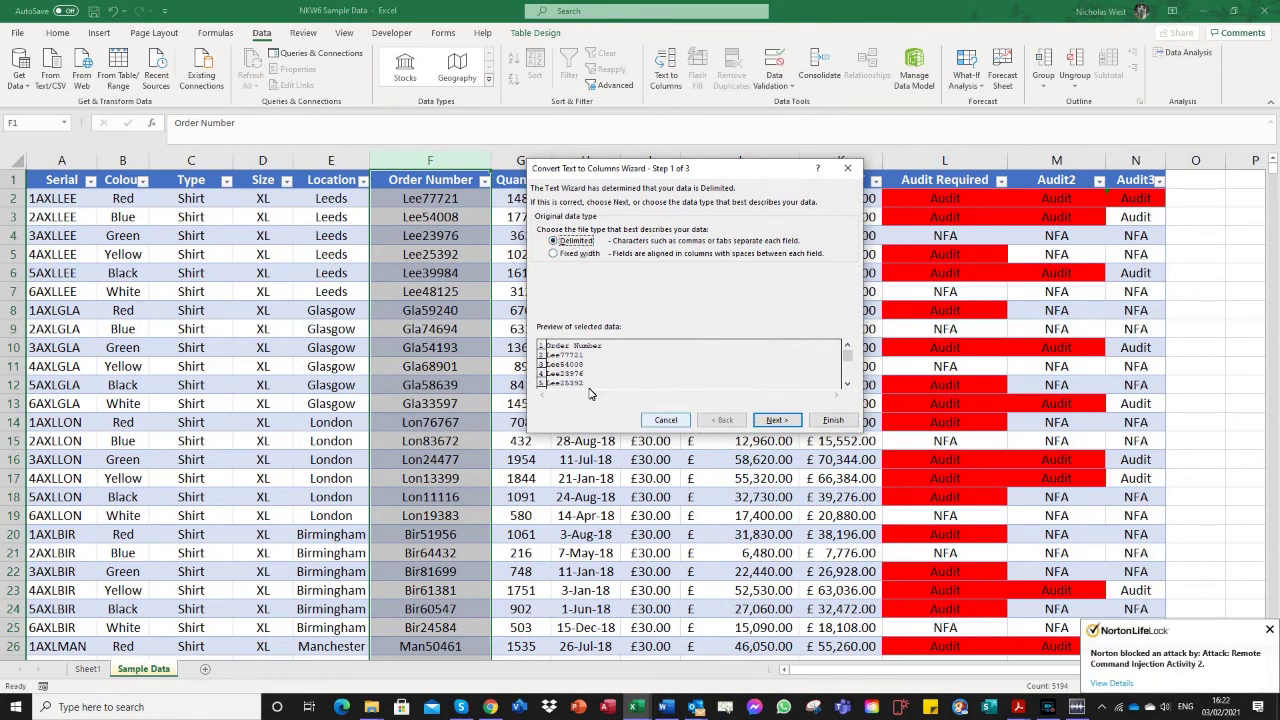
pyautogui.click(785, 422)
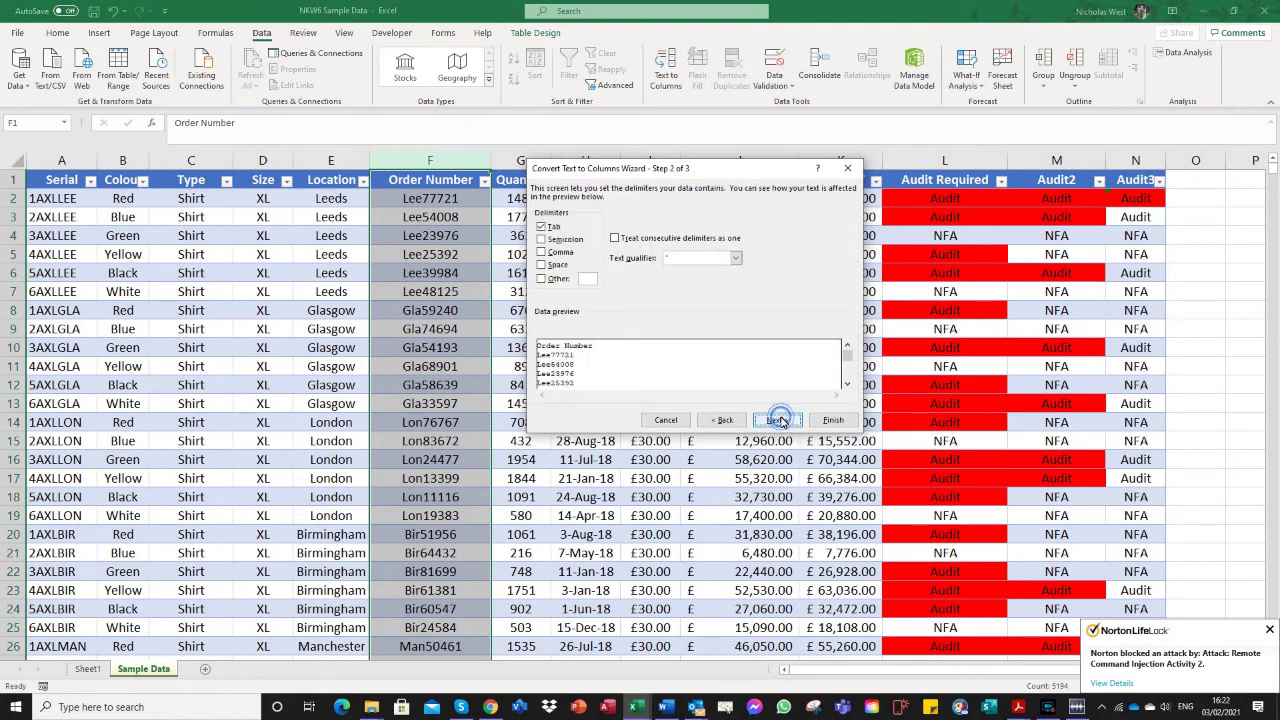
pyautogui.click(541, 265)
pyautogui.click(541, 227)
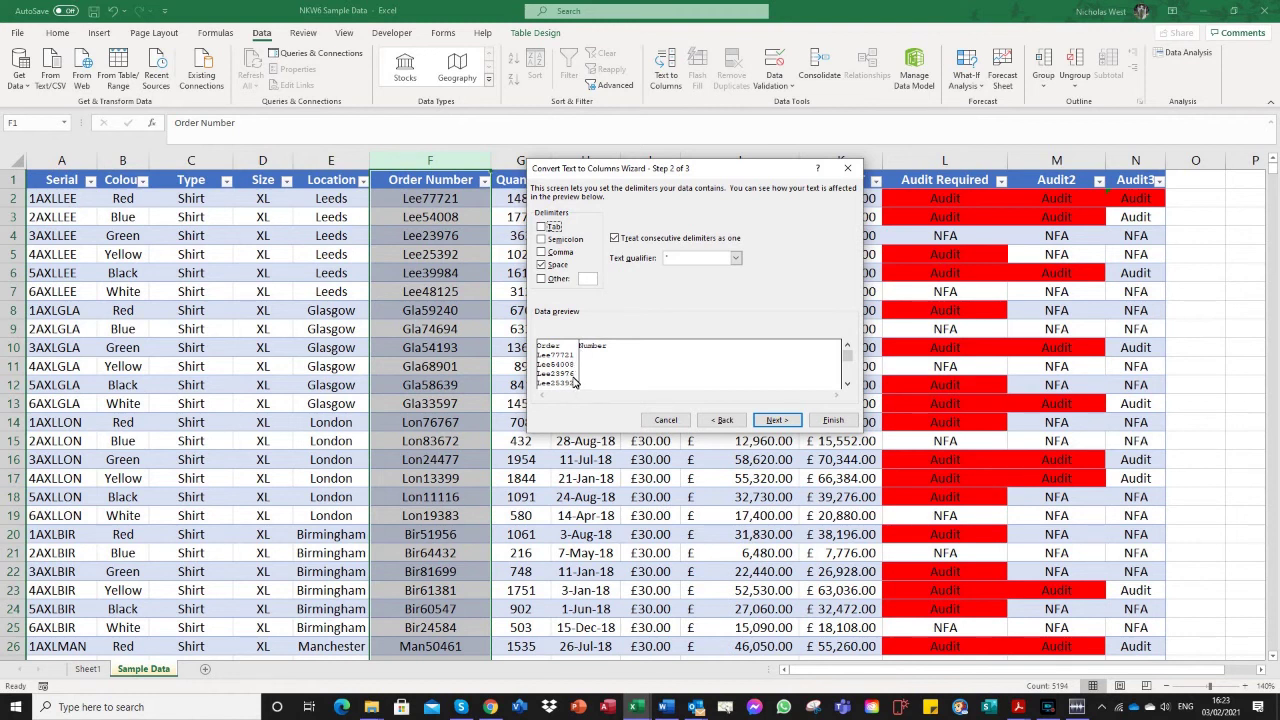
pyautogui.click(777, 420)
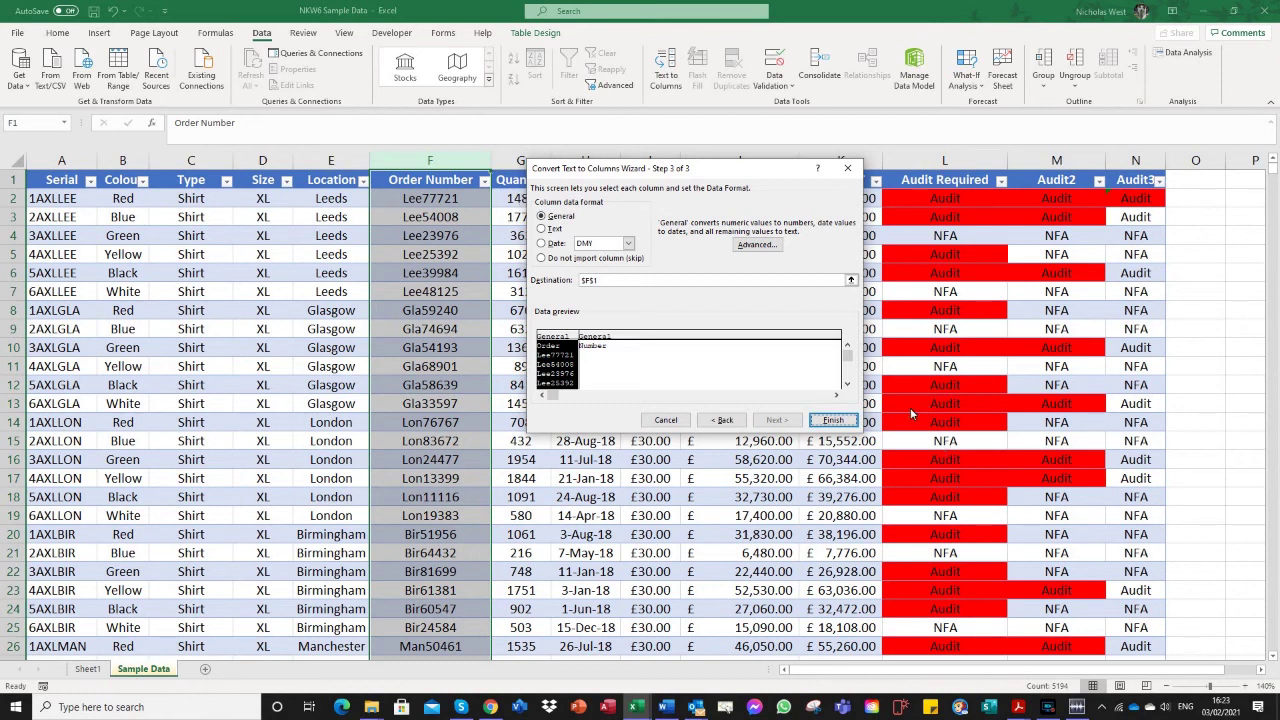
pyautogui.click(666, 420)
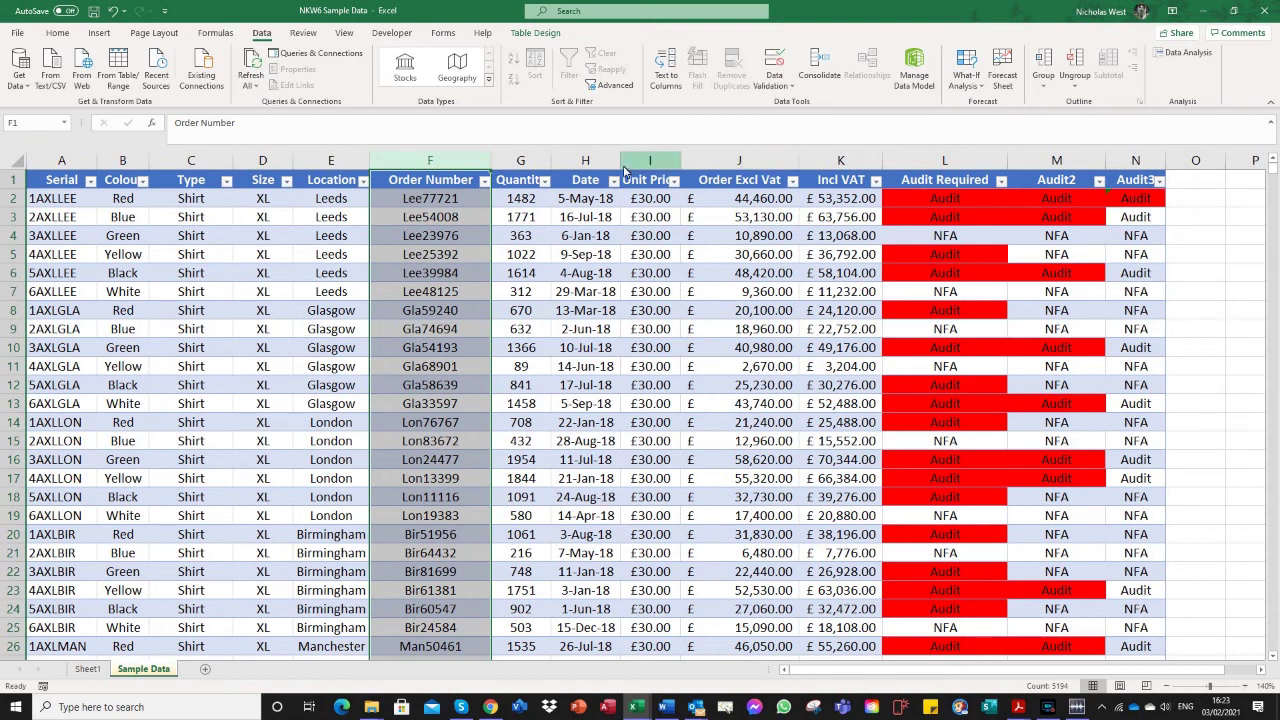
# Review the Quantity and Order Excl Vat headers on Sample Data, the A8 dropdown and the order number cell B6 on Sheet1.
pyautogui.click(523, 182)
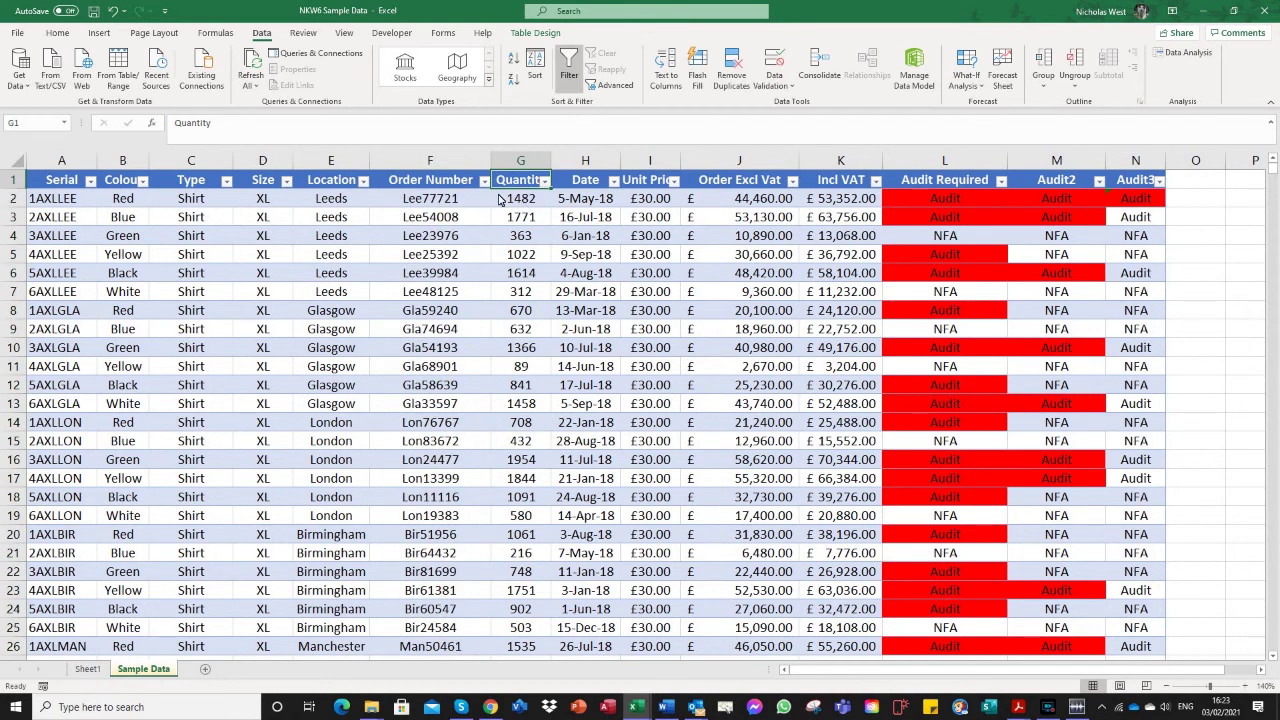
pyautogui.click(730, 186)
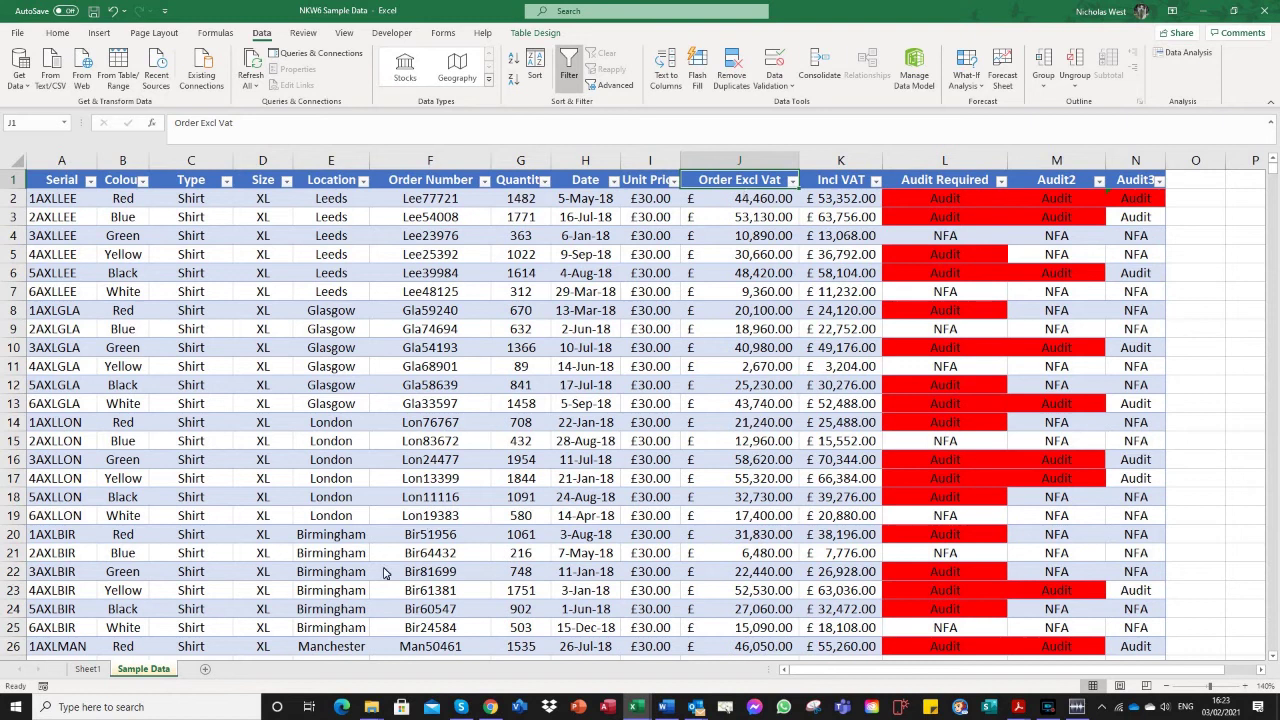
pyautogui.click(88, 668)
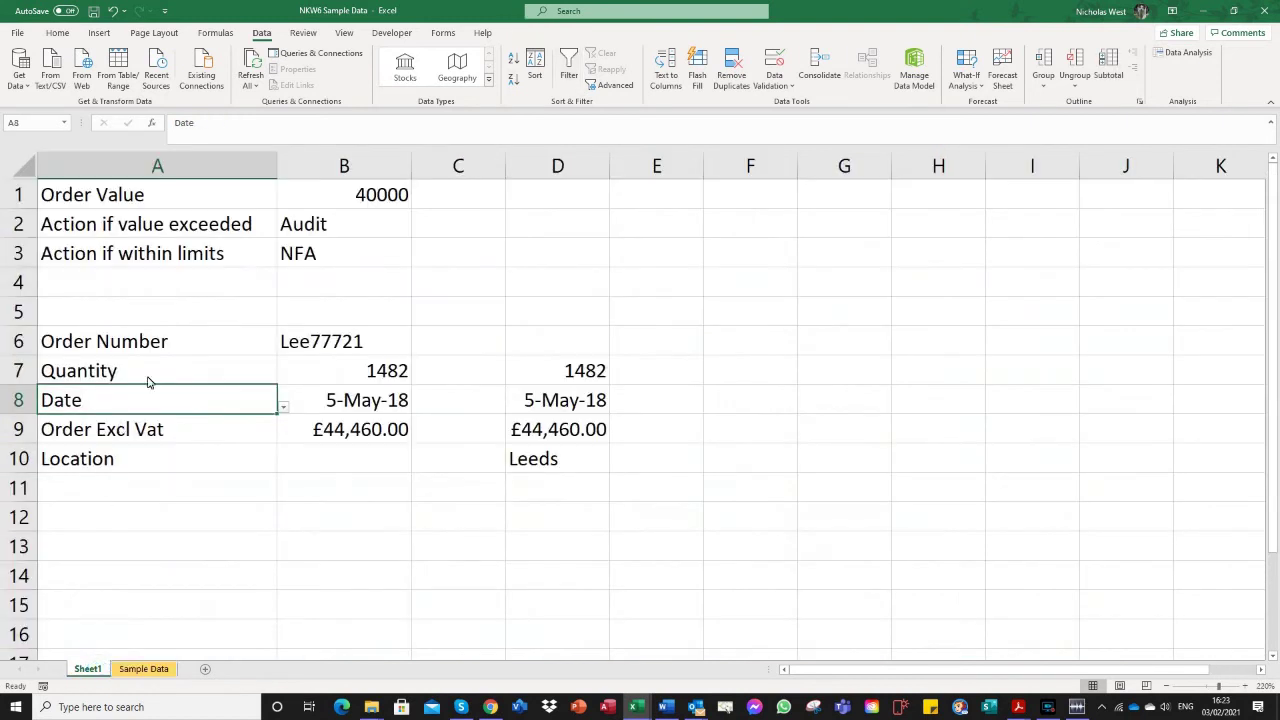
pyautogui.click(284, 408)
pyautogui.click(284, 411)
pyautogui.click(363, 342)
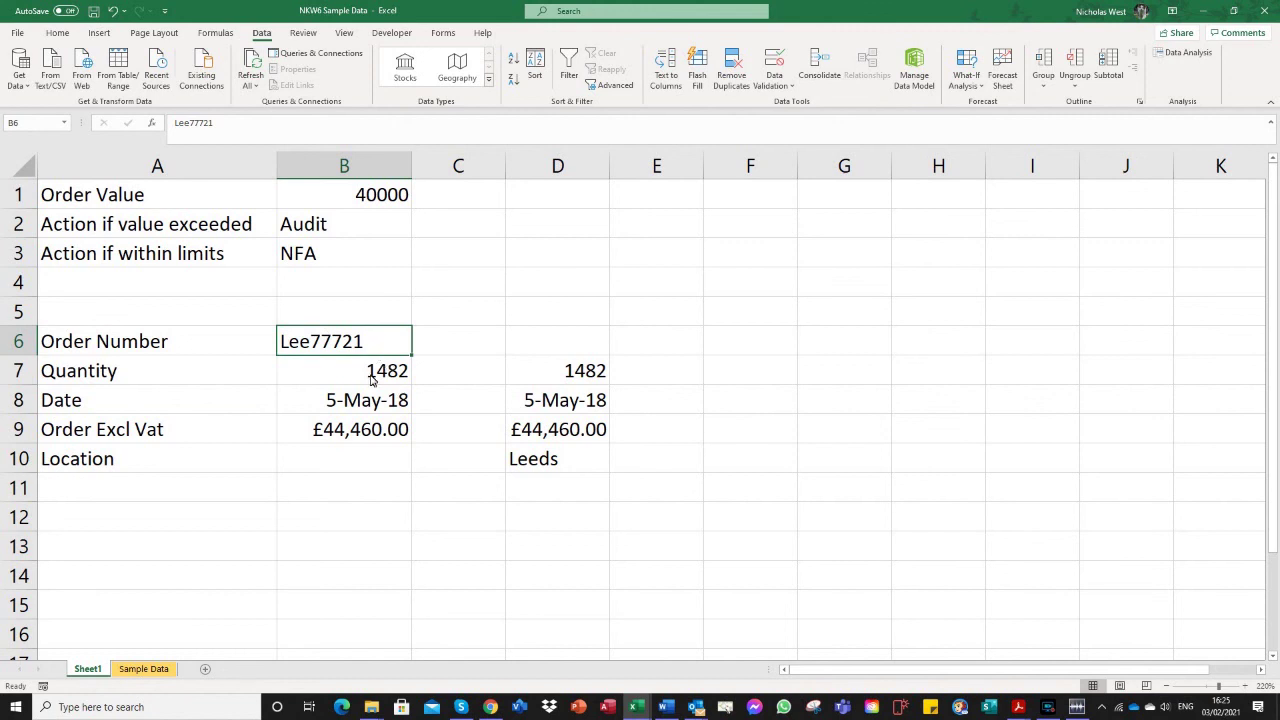
# Unlock the order number input cell B6 on Sheet1 in its cell protection settings.
pyautogui.click(58, 34)
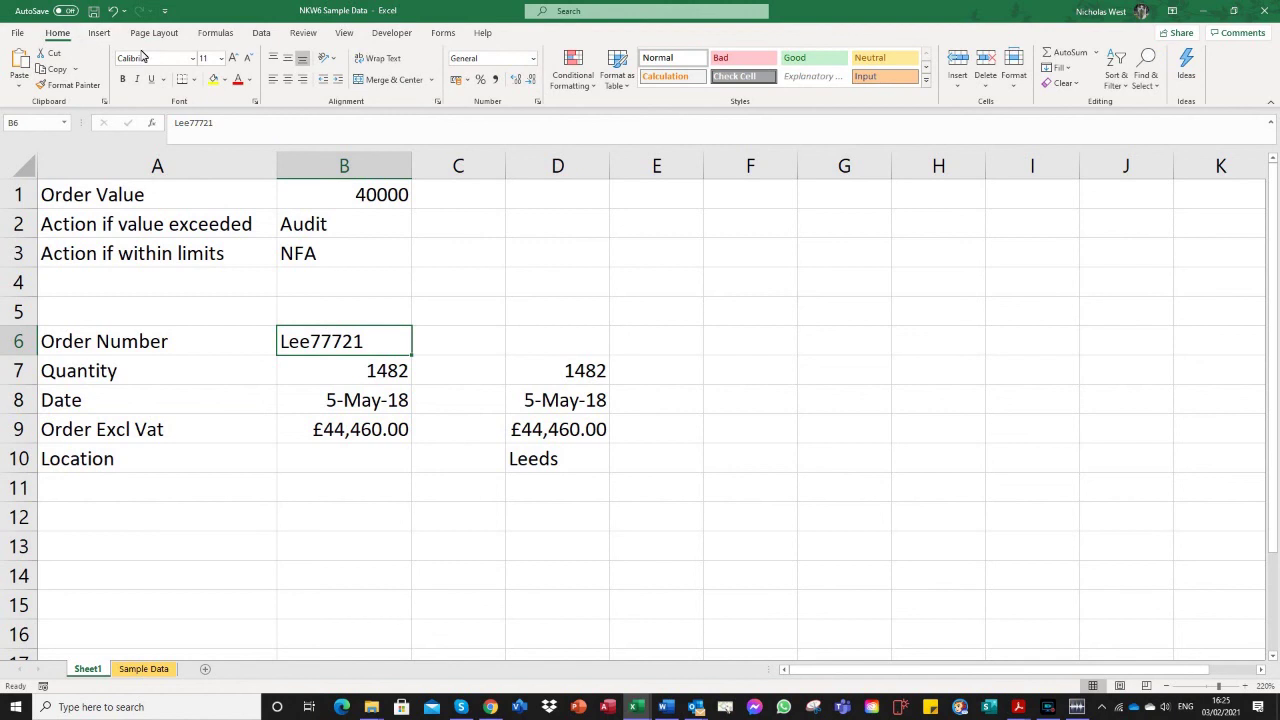
pyautogui.click(437, 103)
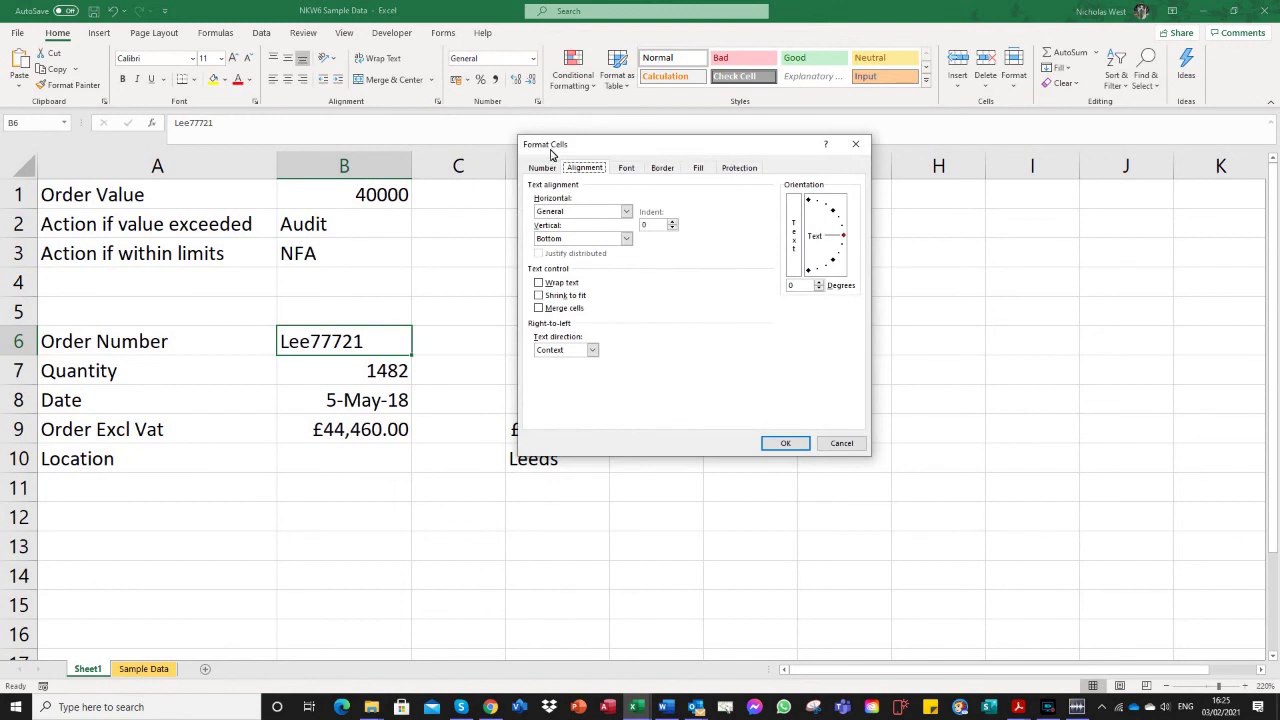
pyautogui.click(741, 168)
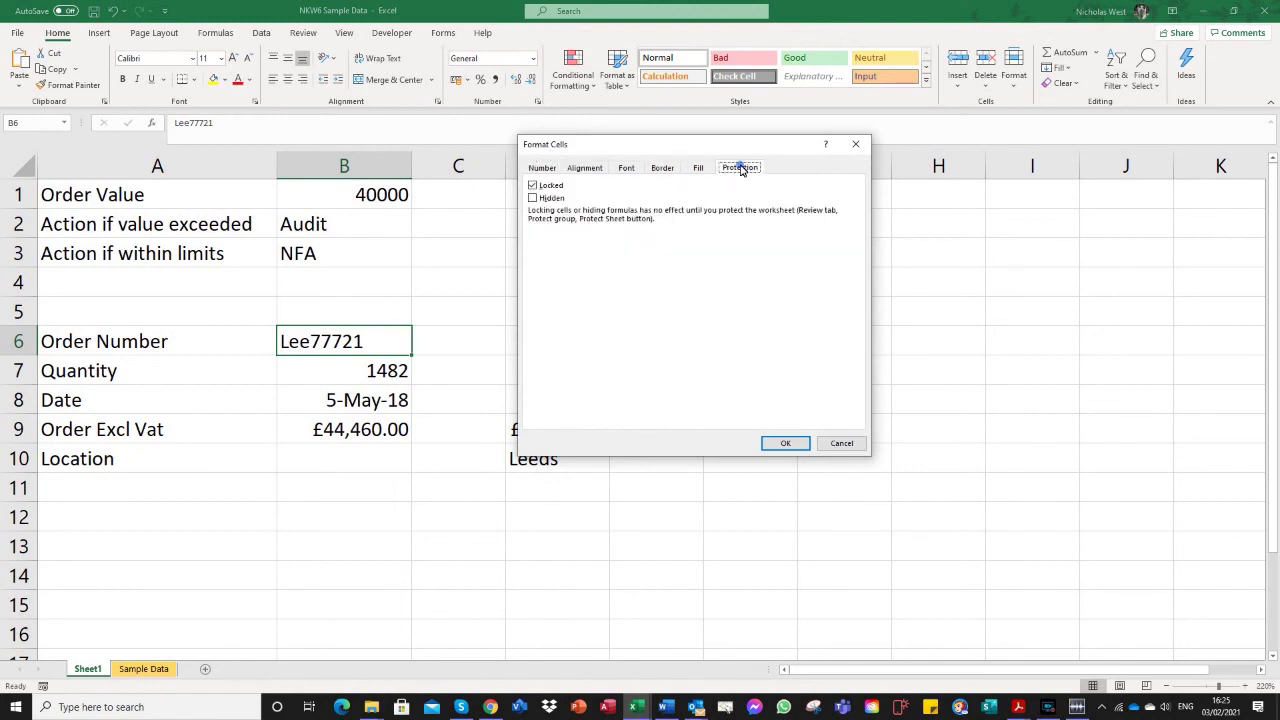
pyautogui.click(533, 186)
pyautogui.click(533, 186)
pyautogui.click(786, 444)
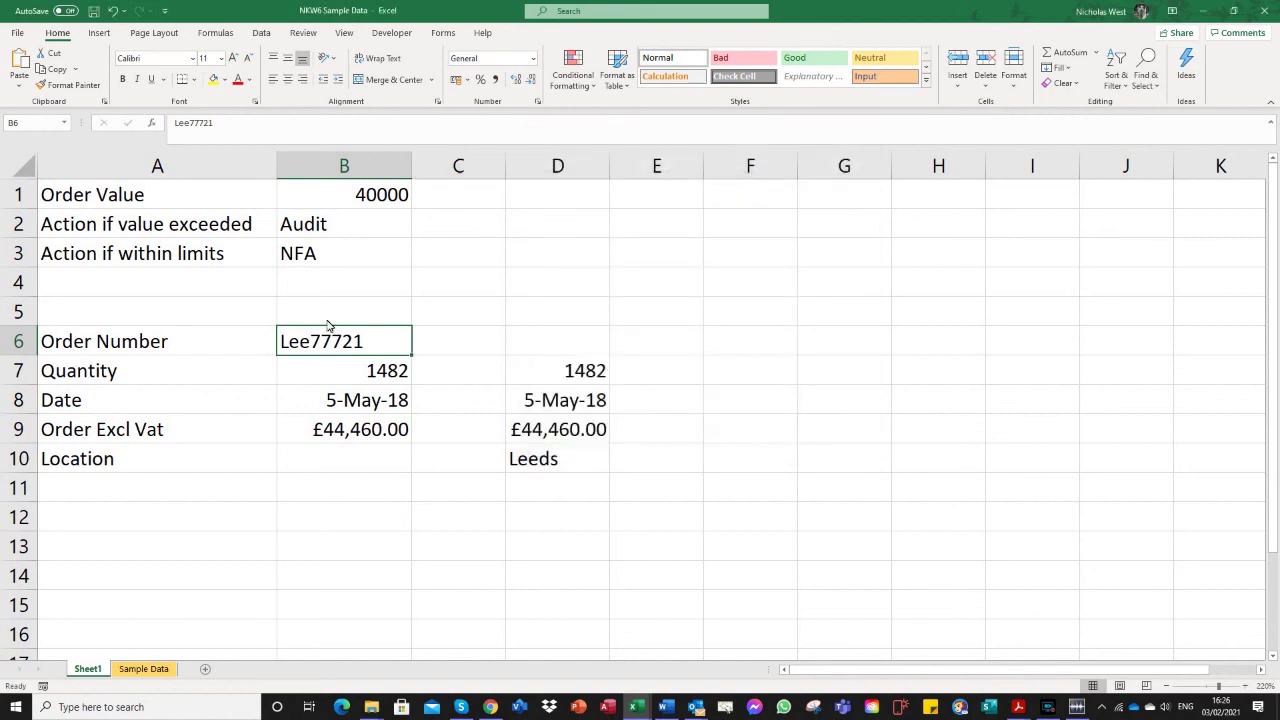
# Protect Sheet1 without a password, allowing only the selection of locked and unlocked cells.
pyautogui.click(300, 33)
pyautogui.click(530, 70)
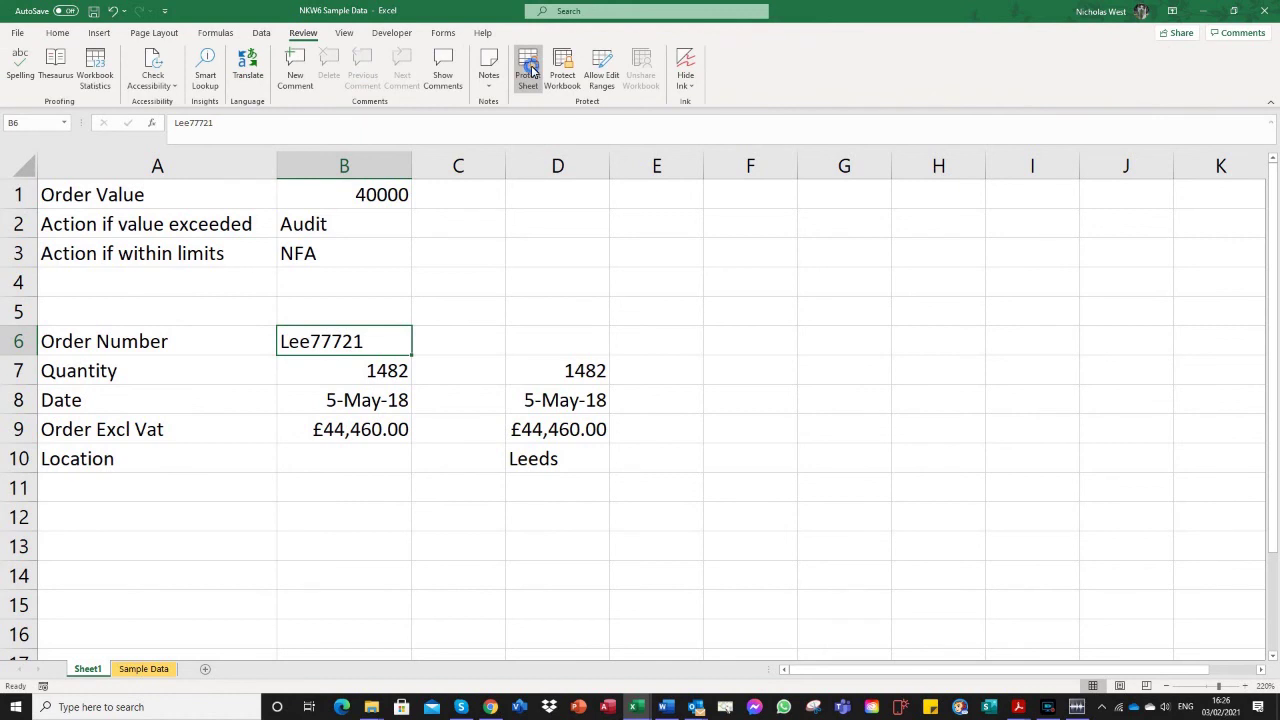
pyautogui.scroll(-3, 690, 320)
pyautogui.scroll(3, 680, 340)
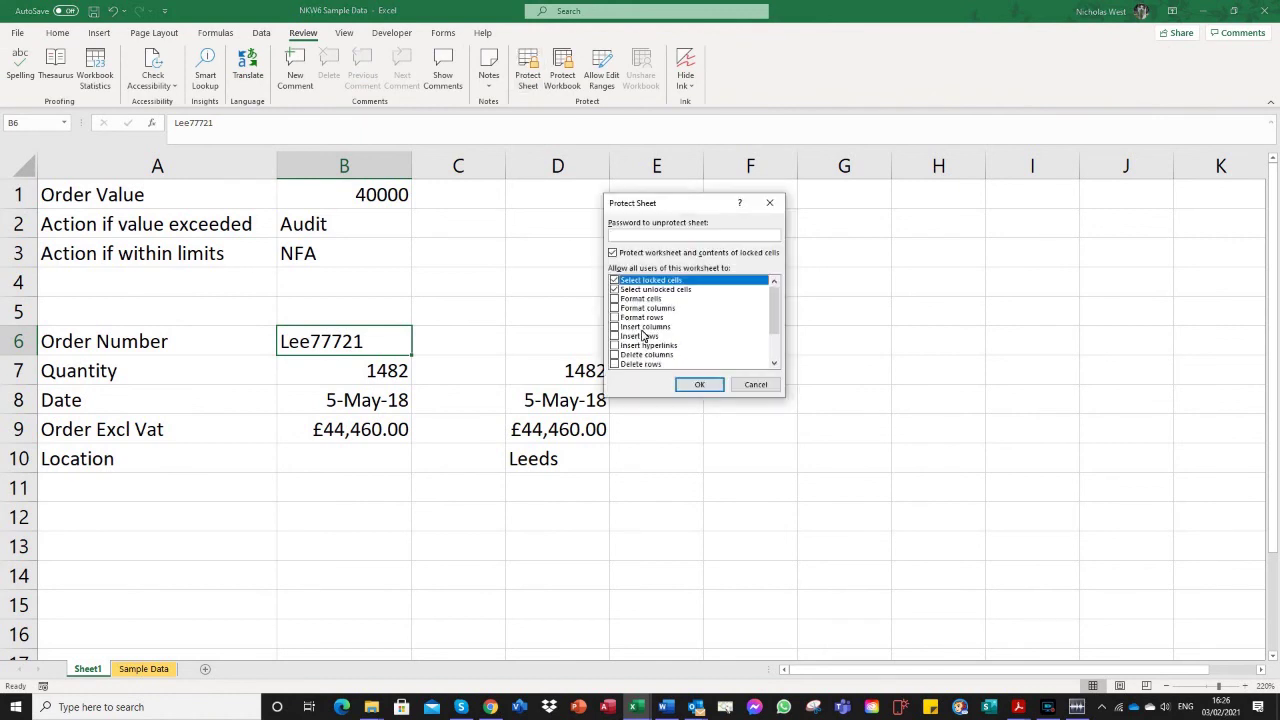
pyautogui.scroll(-3, 640, 335)
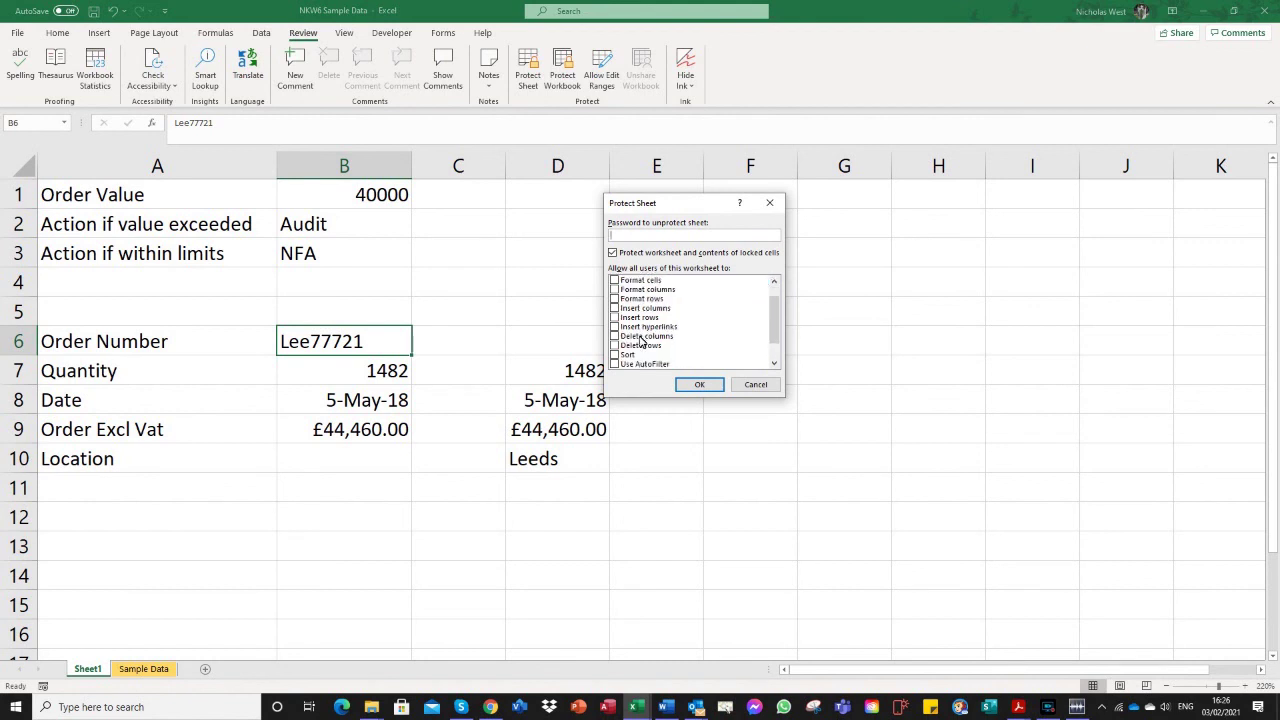
pyautogui.scroll(3, 641, 344)
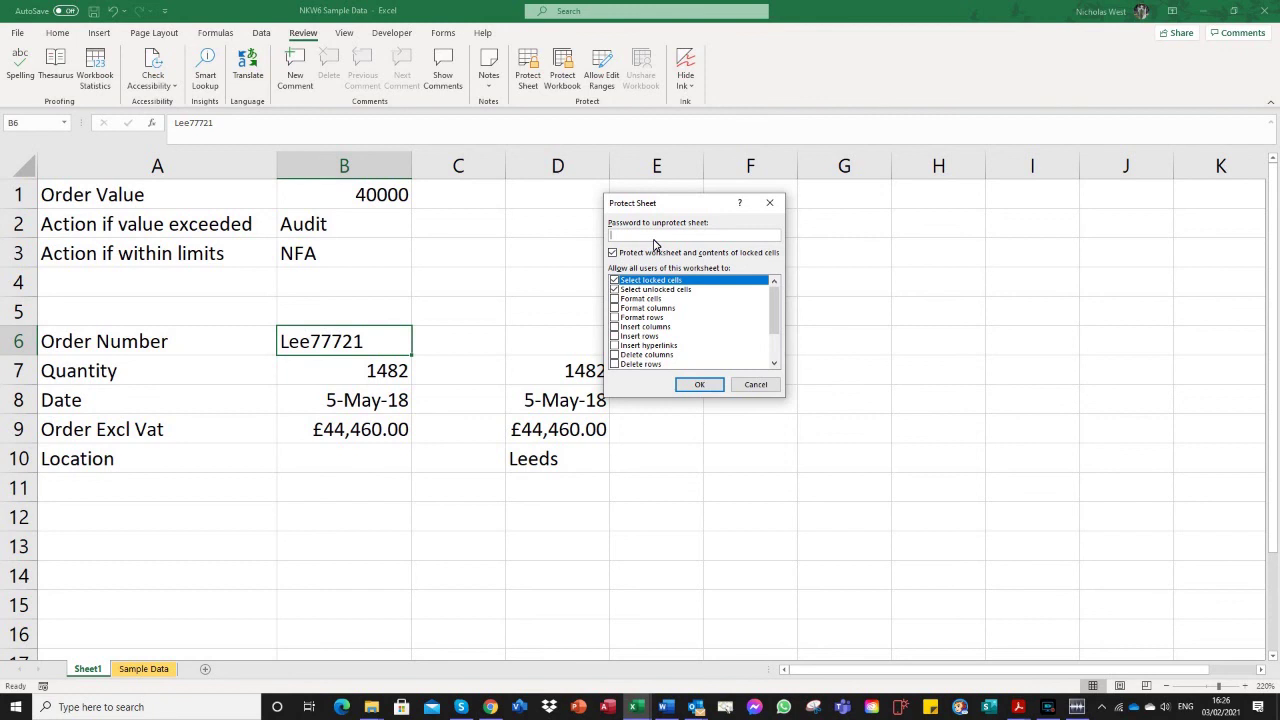
pyautogui.click(700, 387)
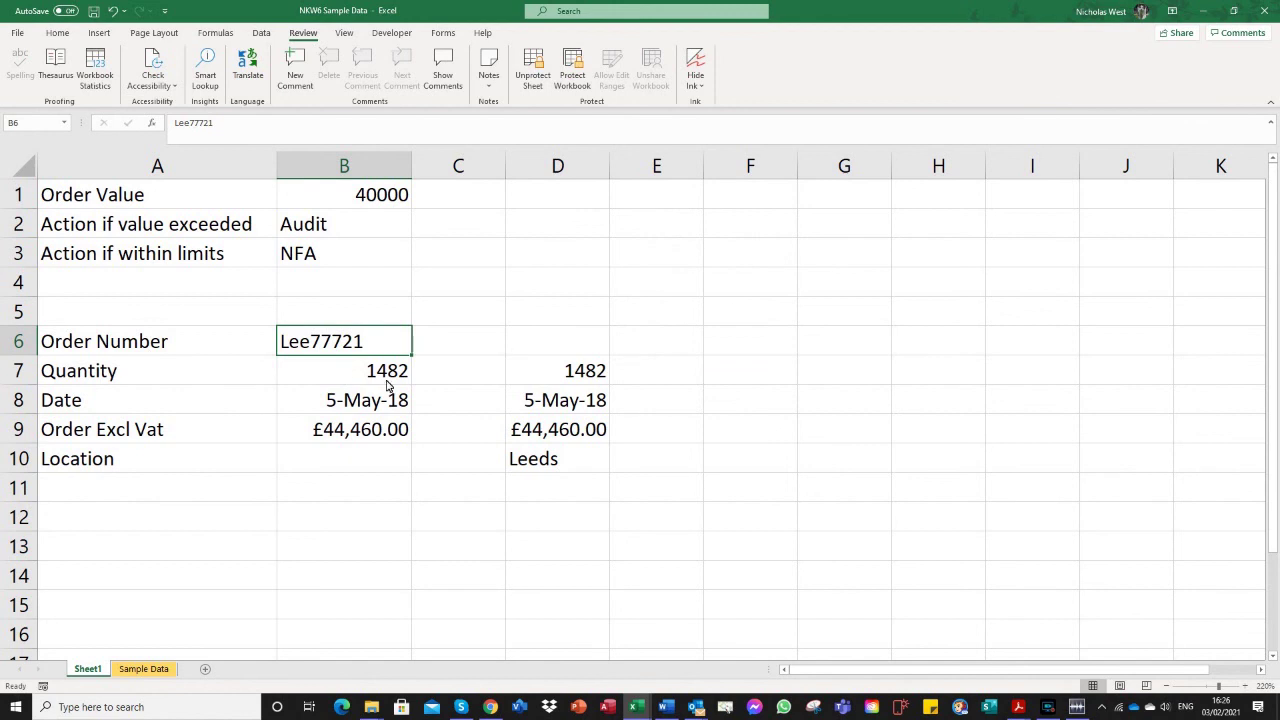
# Try to delete the Quantity lookup formula in B7 on the protected sheet.
pyautogui.click(386, 385)
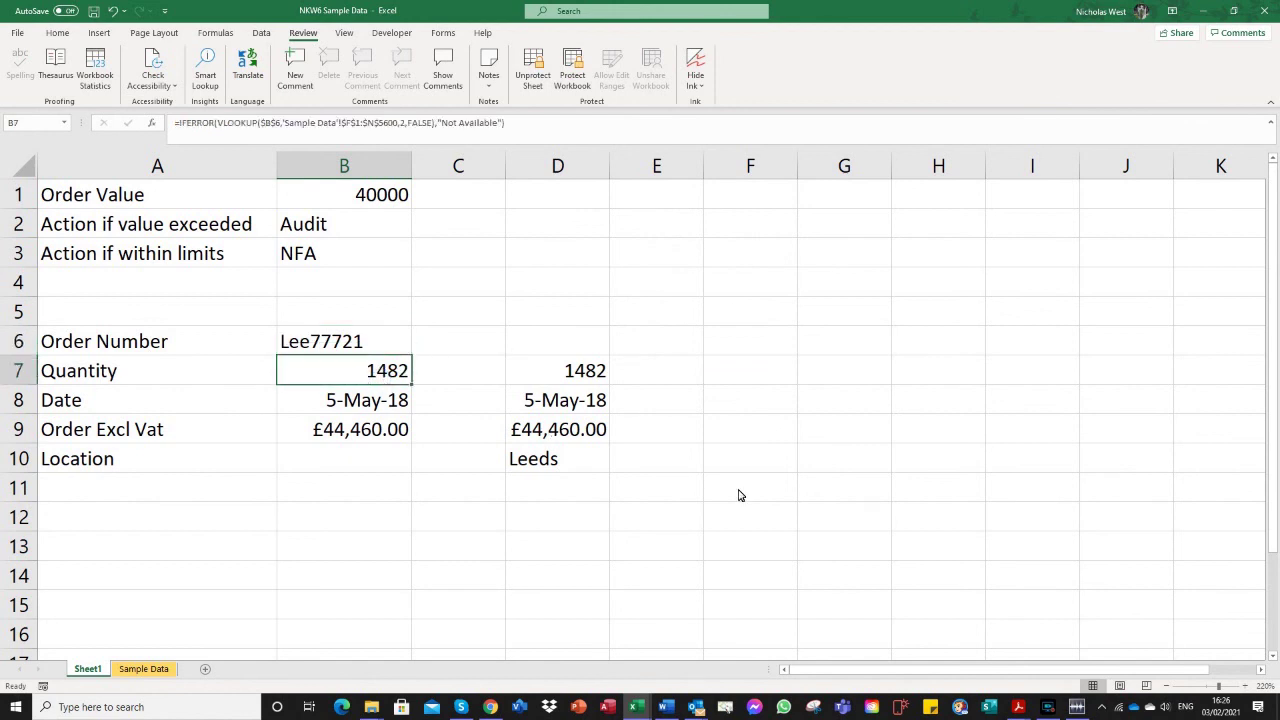
pyautogui.press('Delete')
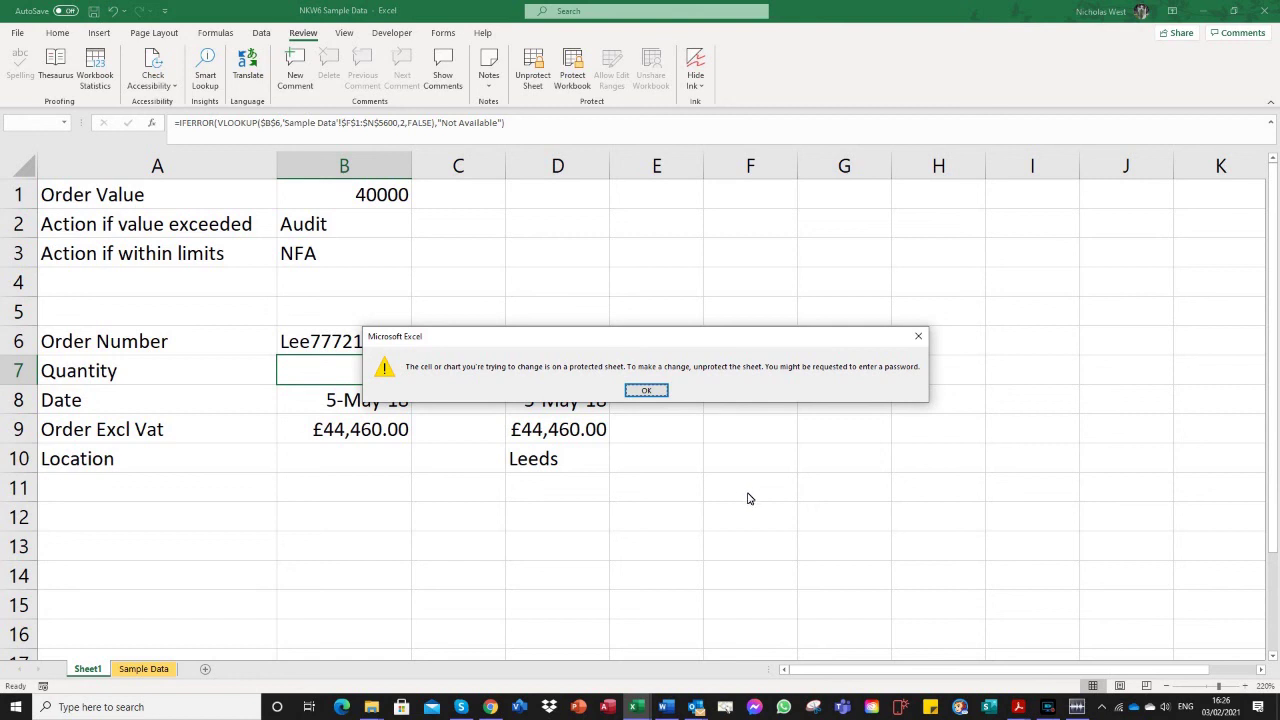
pyautogui.click(660, 392)
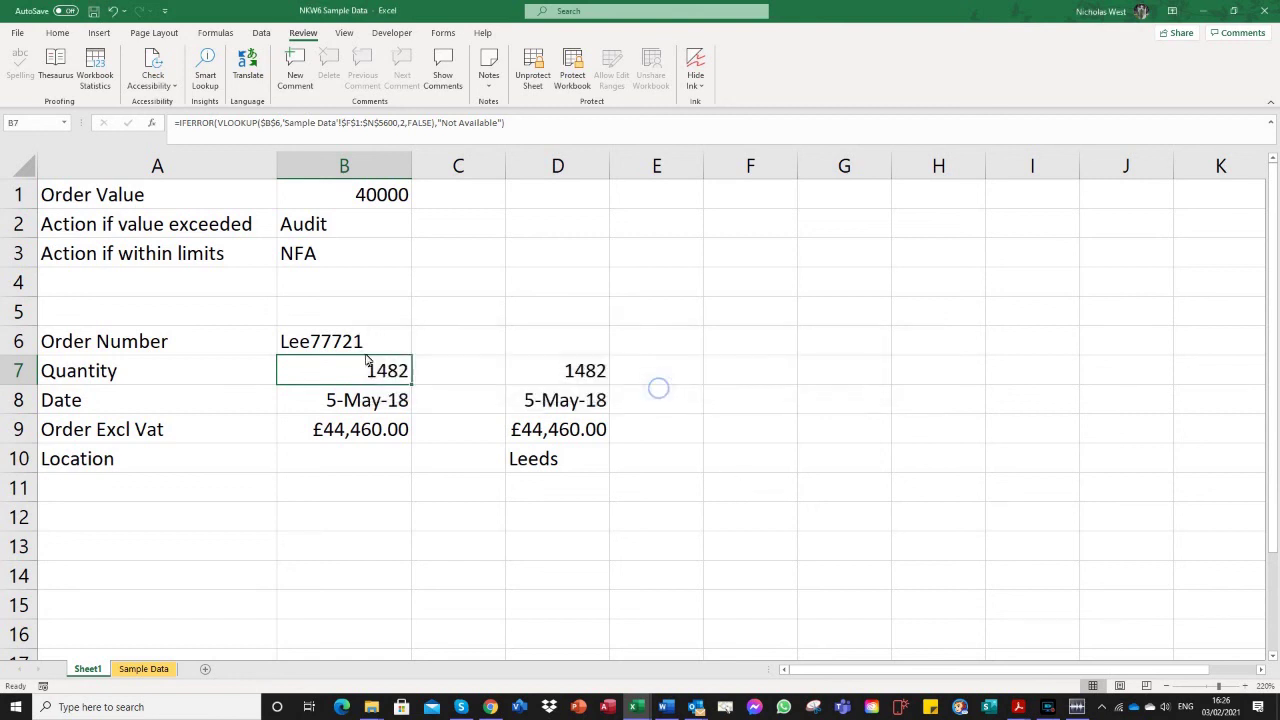
# Replace the first letter of the order number in B6 with m, and undo the change.
pyautogui.click(362, 346)
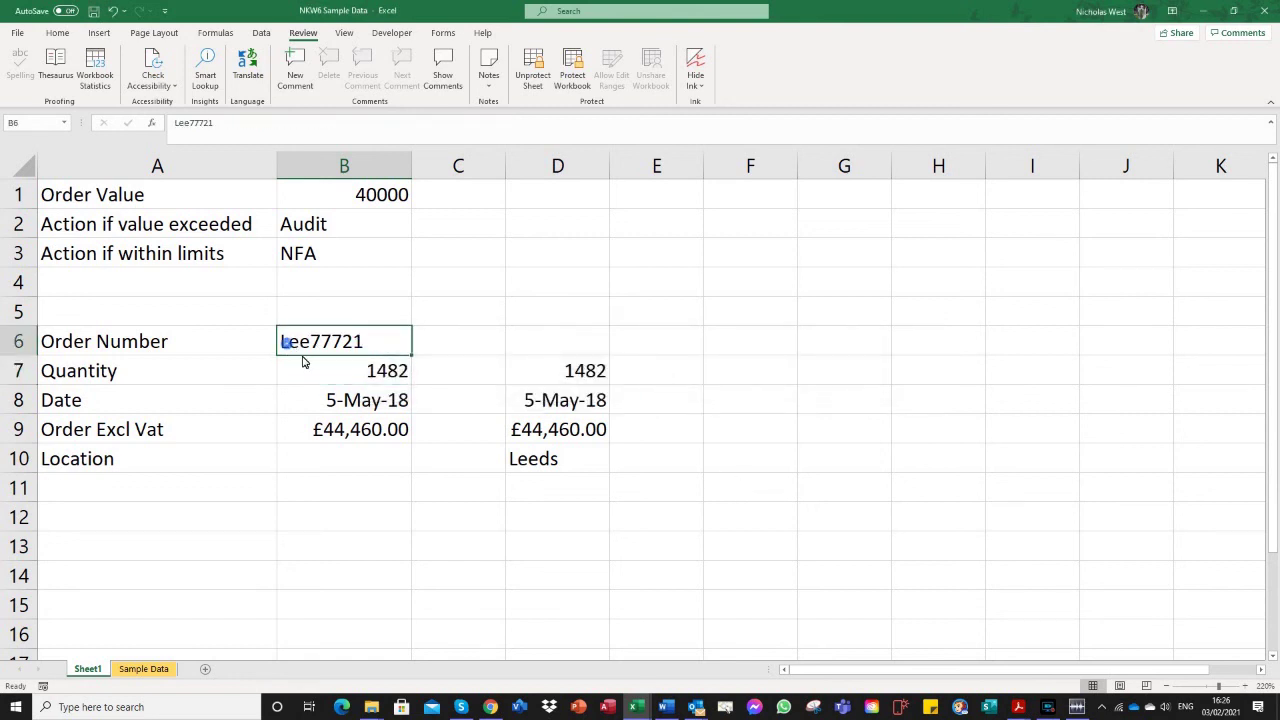
pyautogui.doubleClick(281, 341)
pyautogui.press('BackSpace')
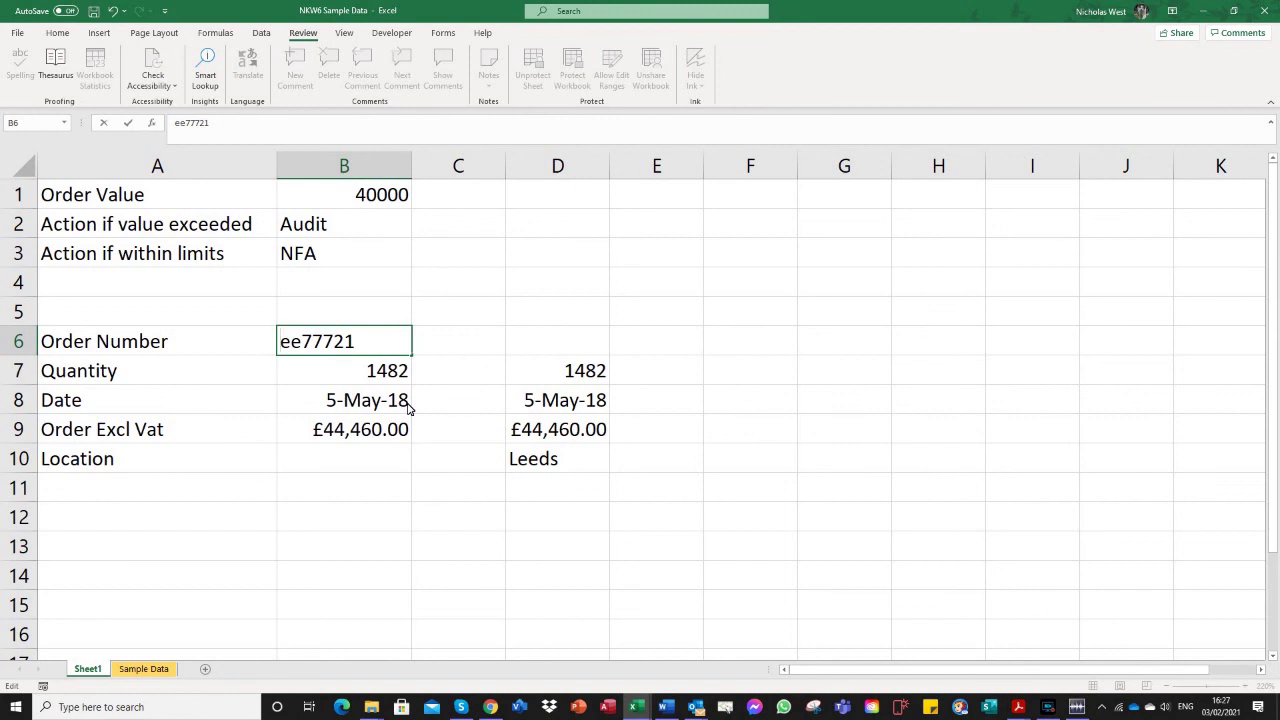
pyautogui.write('m')
pyautogui.press('Return')
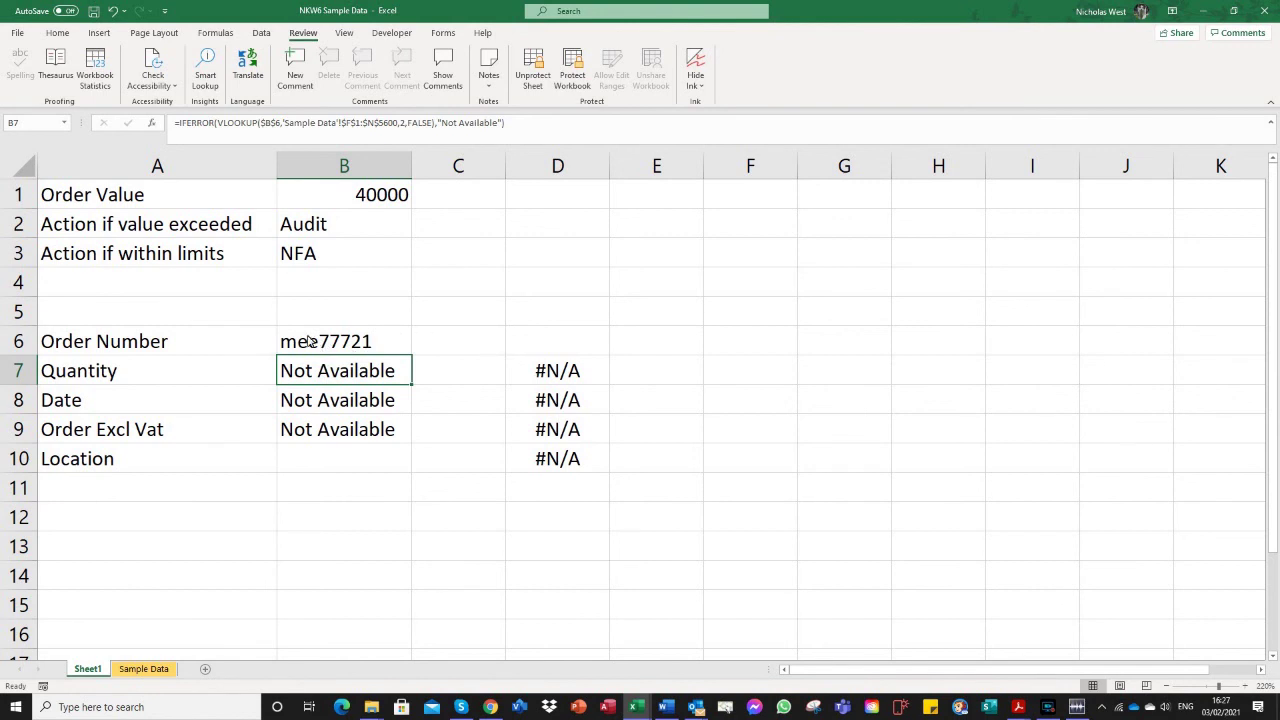
pyautogui.click(112, 11)
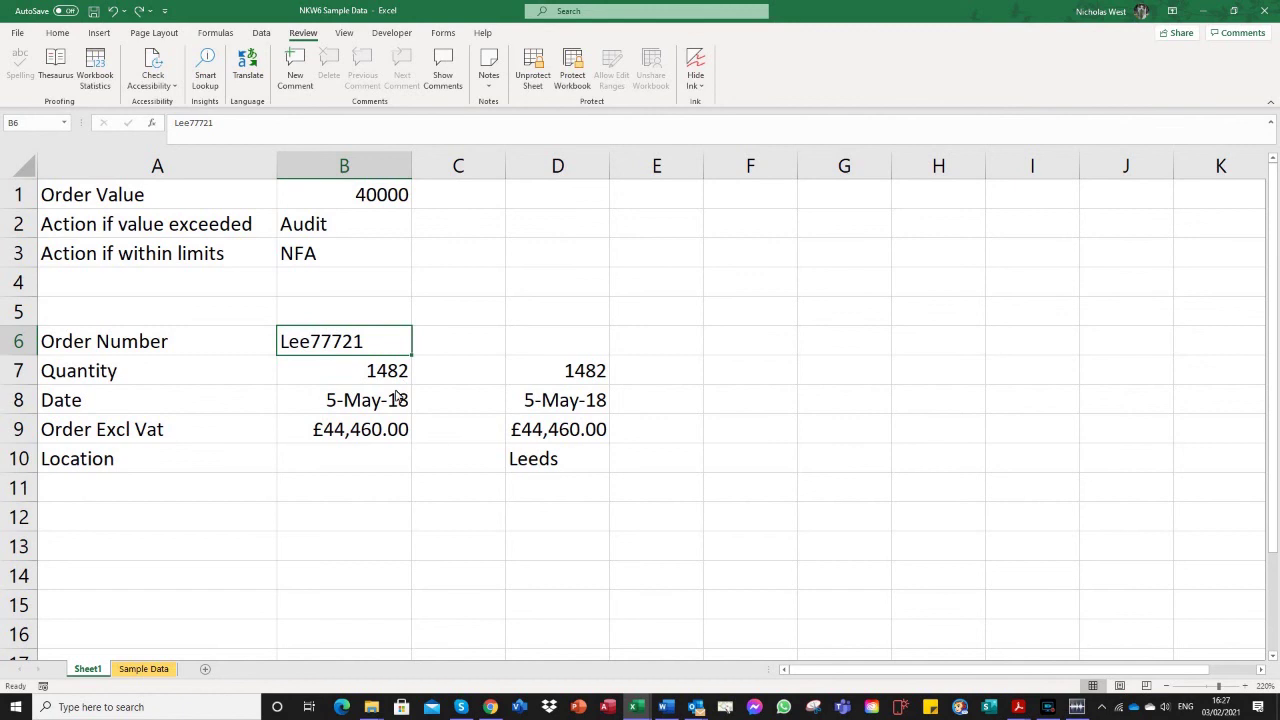
# Check the locked cell B7 and the formatting commands available for B6, and remove the protection from Sheet1.
pyautogui.click(387, 374)
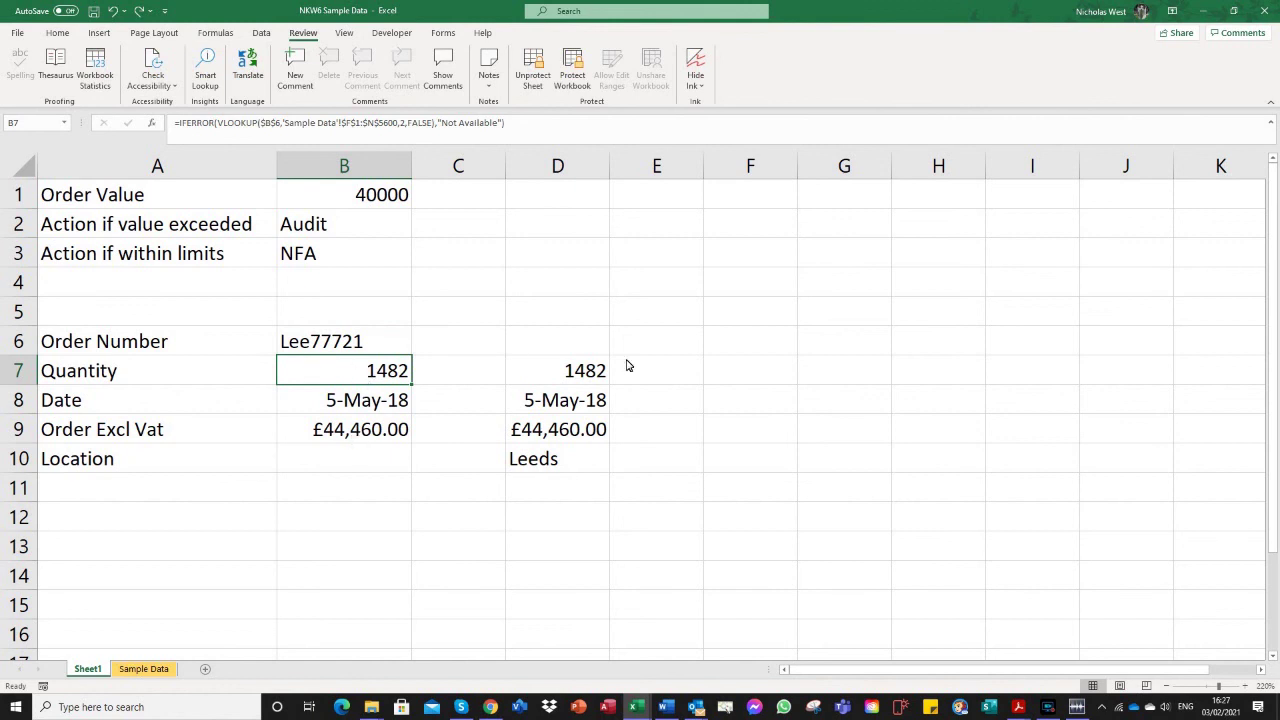
pyautogui.click(386, 347)
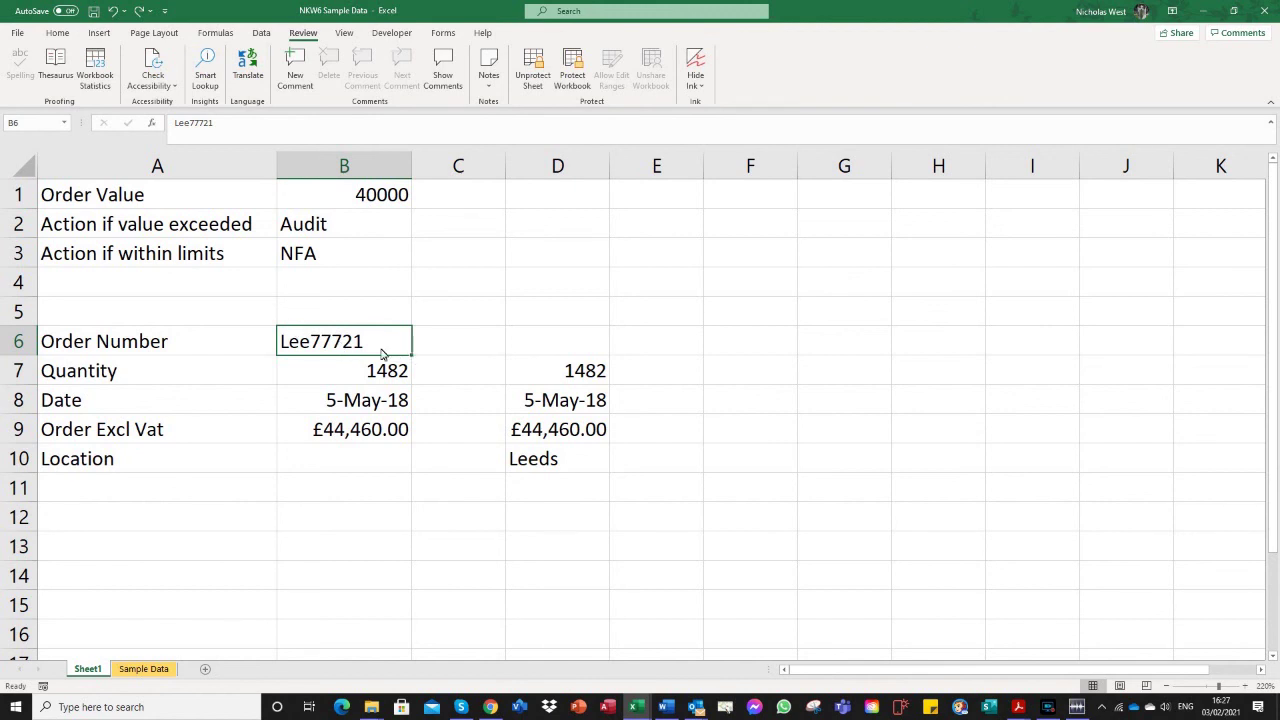
pyautogui.click(57, 33)
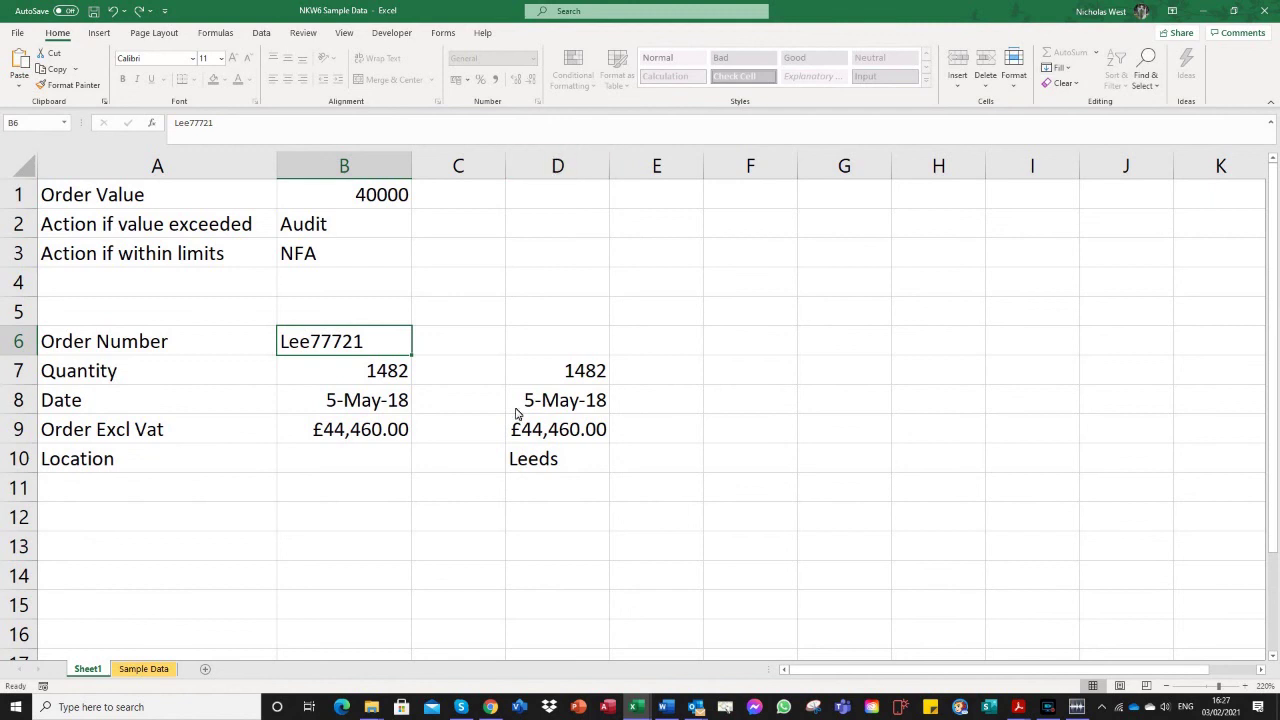
pyautogui.click(490, 383)
pyautogui.click(303, 32)
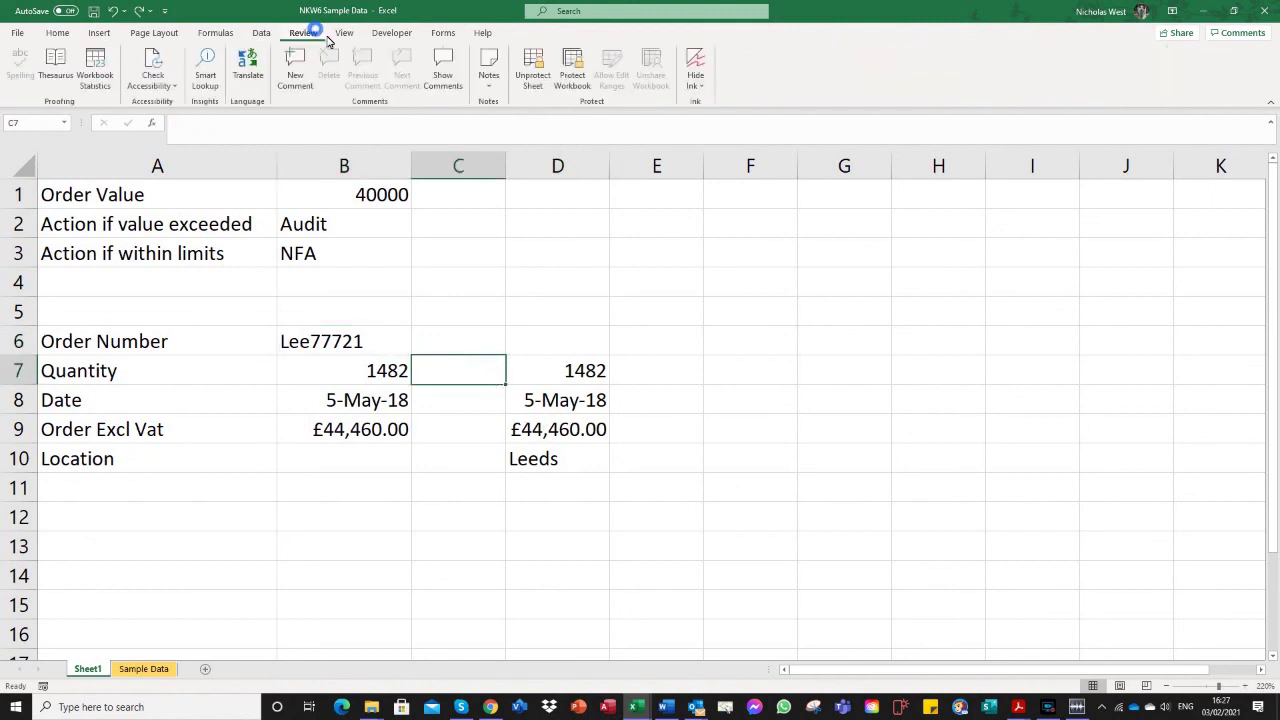
pyautogui.click(535, 83)
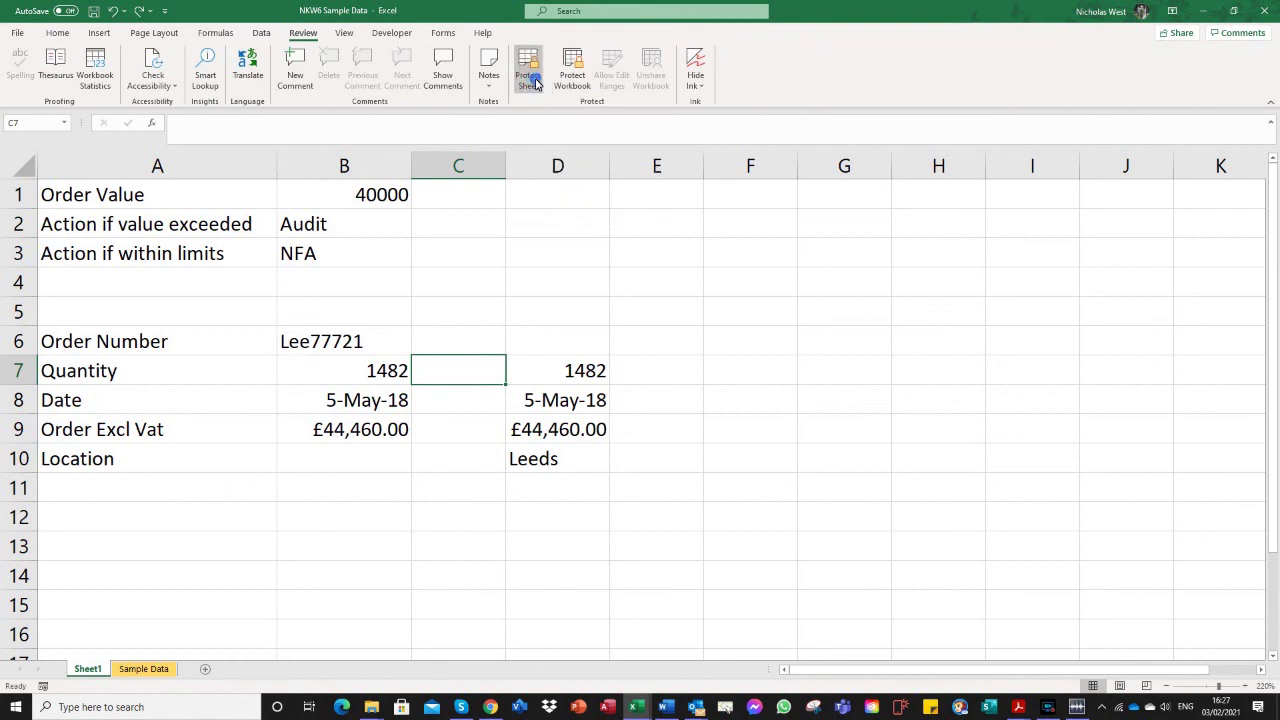
# Try overwriting the Quantity formula in B7 with 1212, cancel the entry, and select the Date lookup in D8.
pyautogui.doubleClick(366, 371)
pyautogui.write('1212')
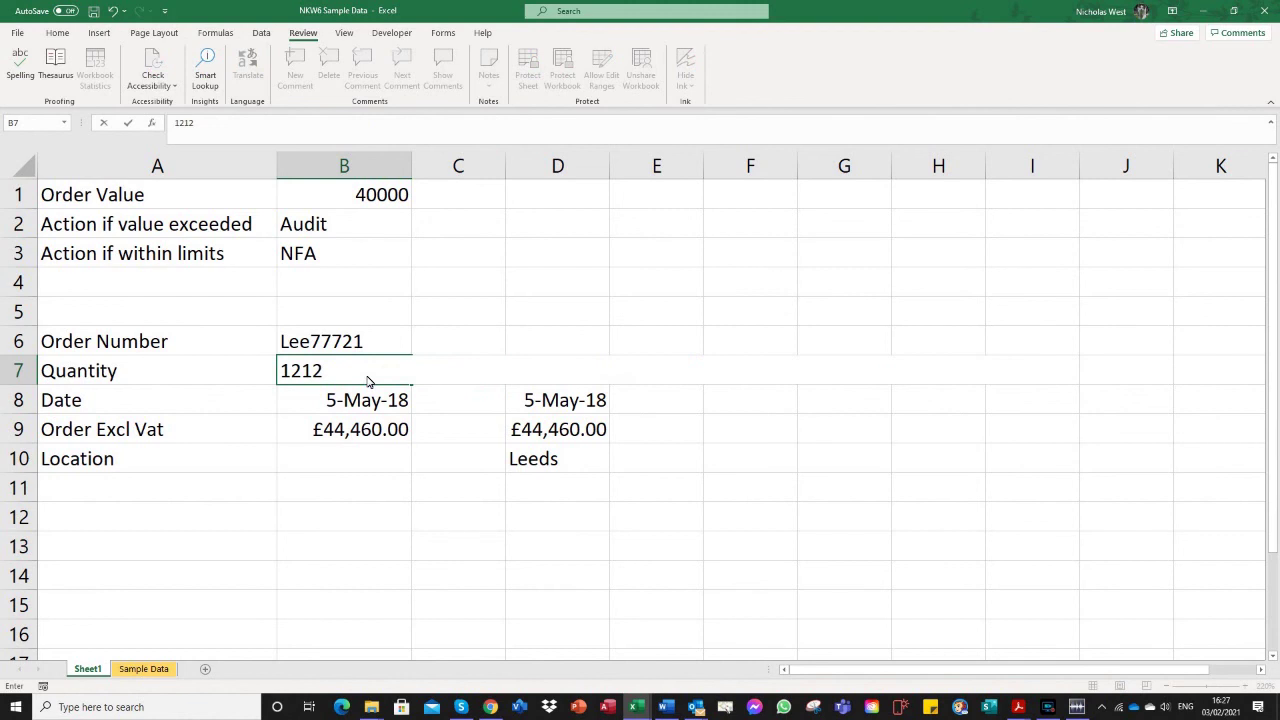
pyautogui.press('Escape')
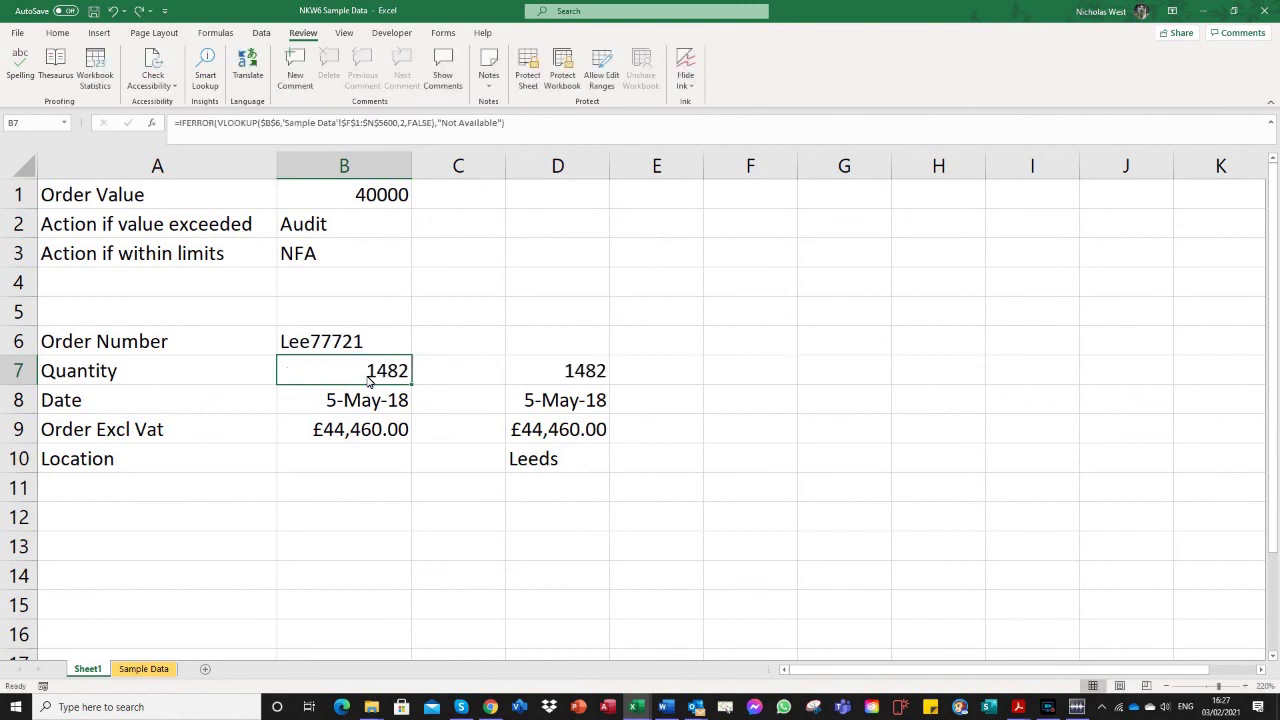
pyautogui.click(561, 394)
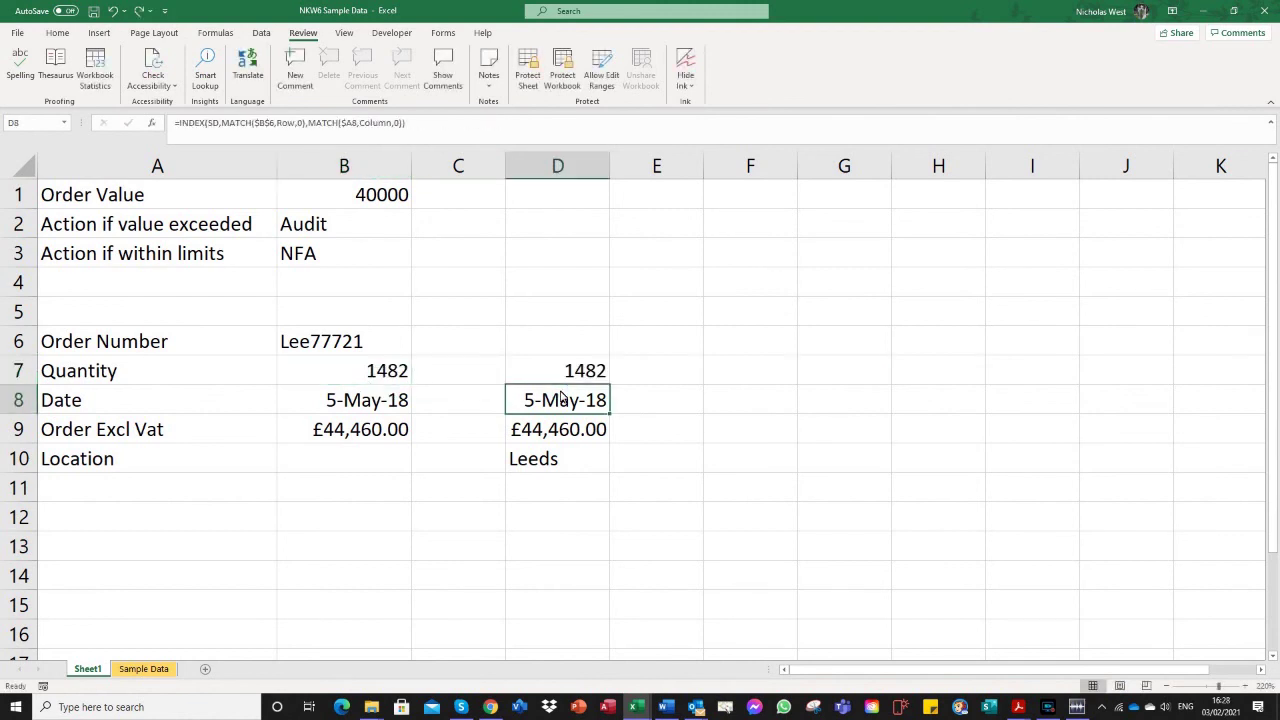